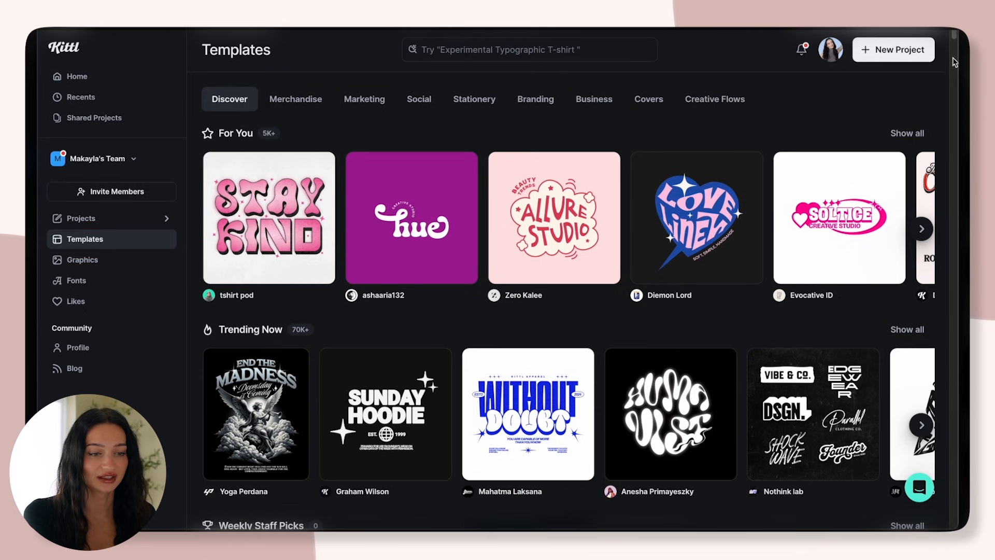
Browse the template categories, including T-shirts, hoodies, logos, hats and art prints
{"action": "left_click_drag", "start_coordinate": [955, 43], "coordinate": [954, 68]}
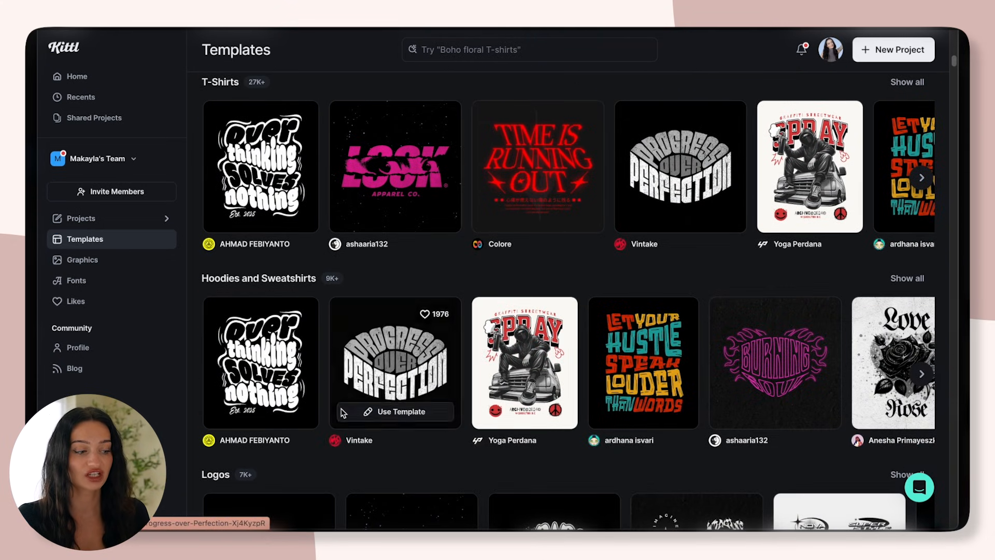
{"action": "left_click_drag", "start_coordinate": [955, 60], "coordinate": [955, 77]}
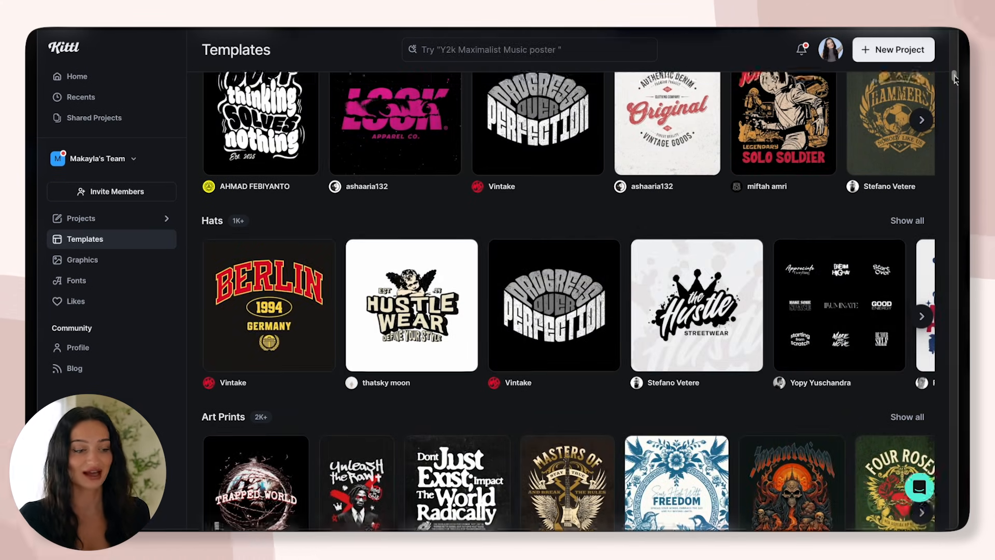
{"action": "left_click_drag", "start_coordinate": [955, 77], "coordinate": [955, 36]}
Search the templates for "coquette" and look through the matching designs
{"action": "left_click", "coordinate": [480, 49]}
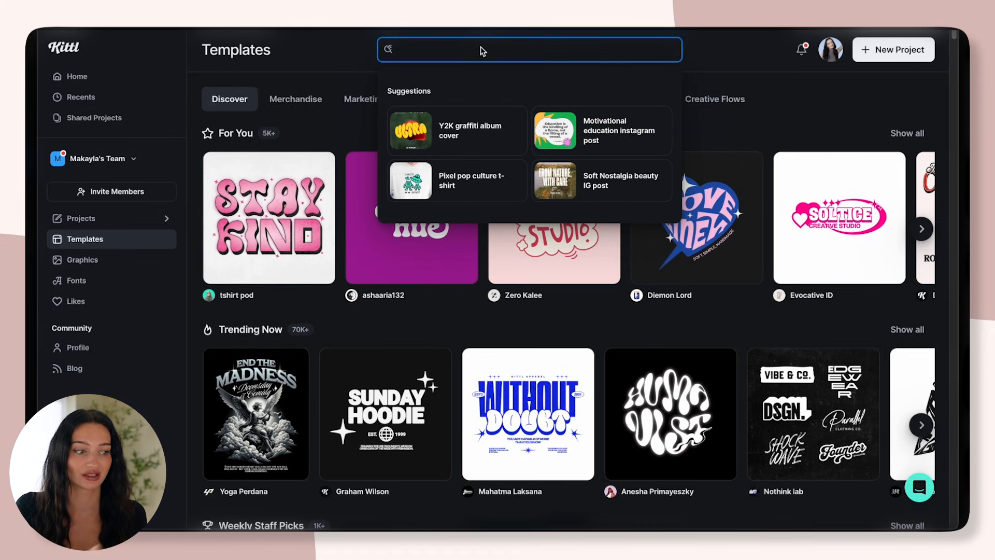
{"action": "type", "text": "coquette"}
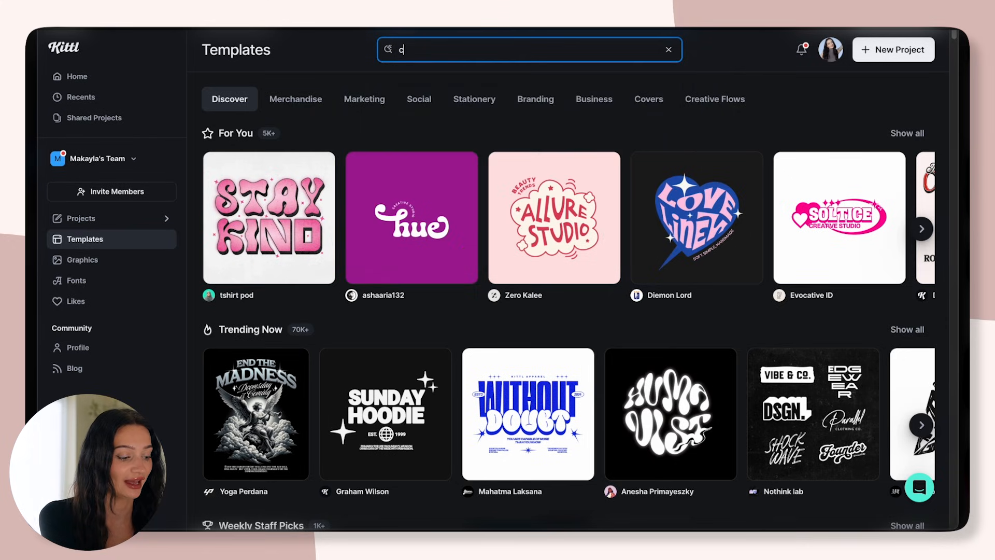
{"action": "key", "text": "Return"}
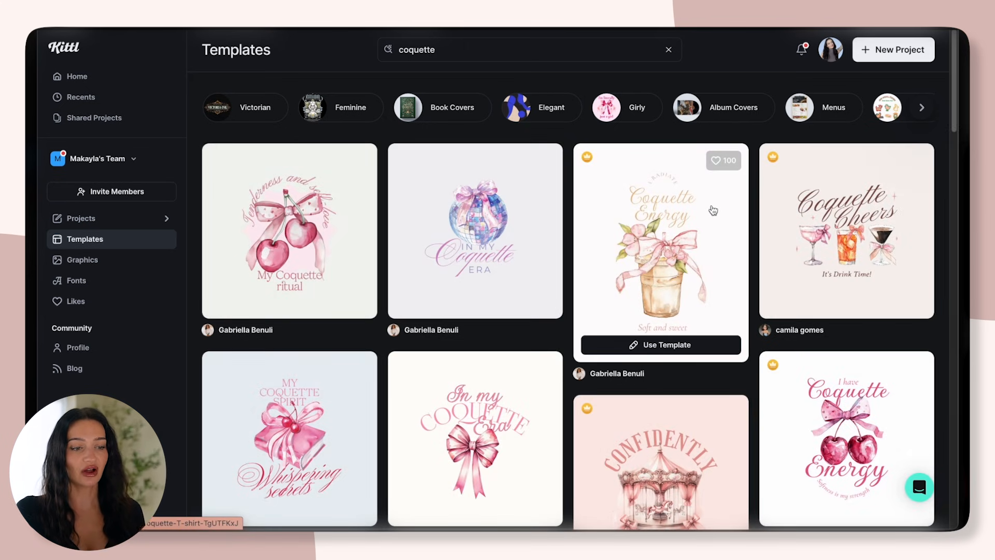
{"action": "scroll", "coordinate": [941, 161], "scroll_direction": "down", "scroll_amount": 5}
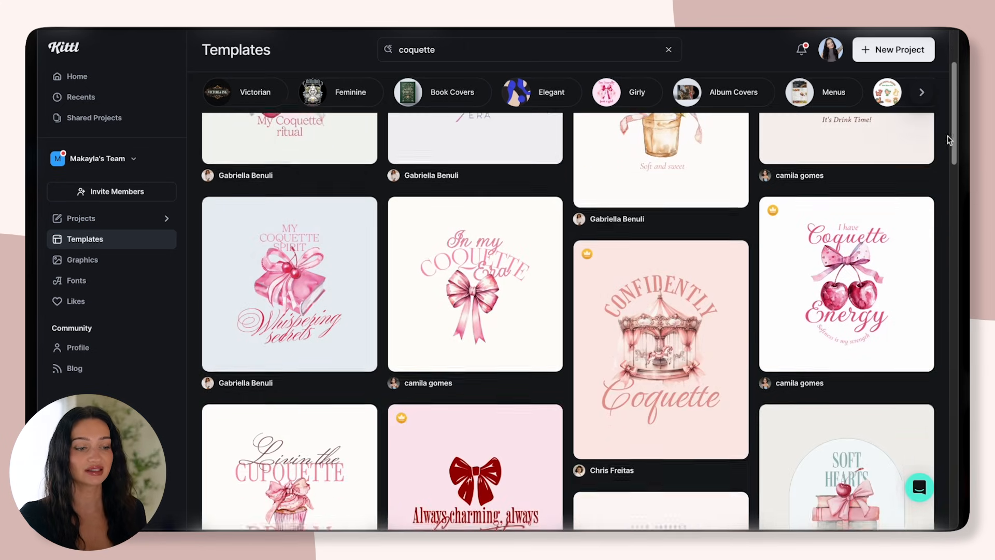
{"action": "scroll", "coordinate": [941, 161], "scroll_direction": "down", "scroll_amount": 6}
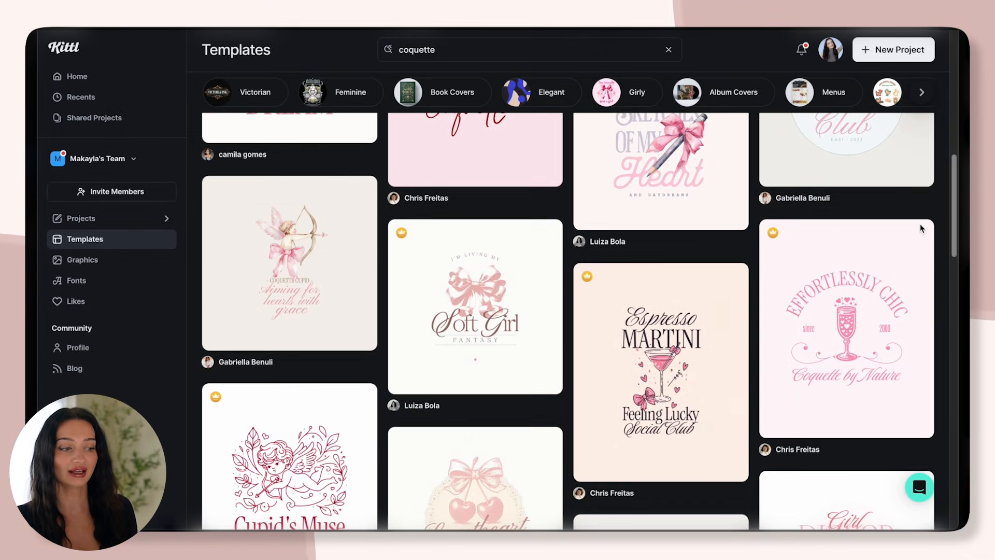
{"action": "mouse_move", "coordinate": [921, 229]}
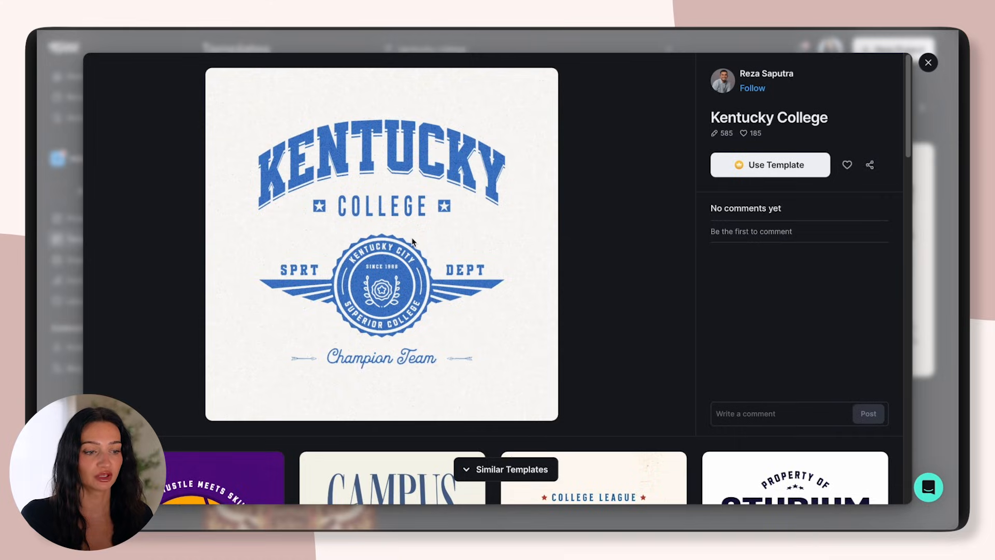
Start a project from the Kentucky College template and enlarge its artboard to 1078 × 1078 px
{"action": "left_click", "coordinate": [794, 167]}
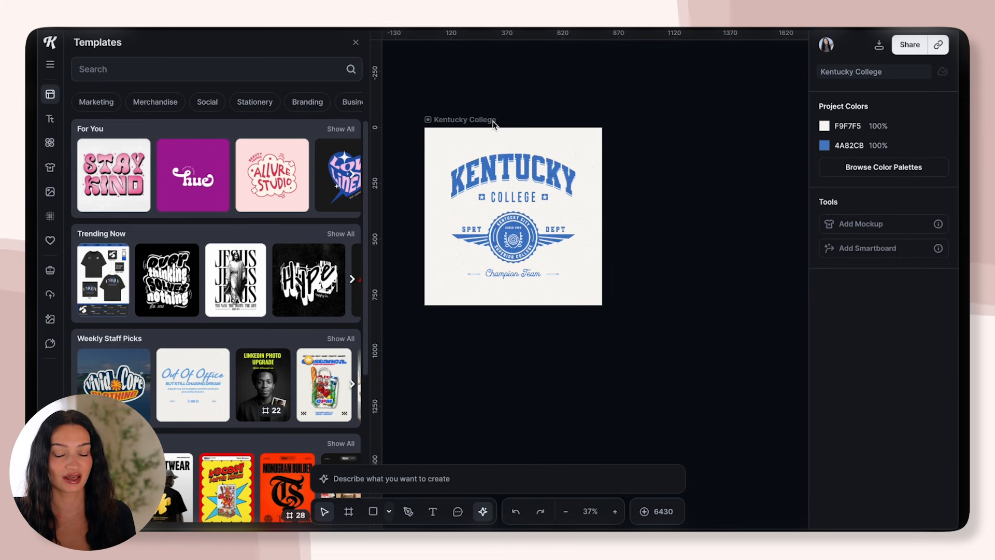
{"action": "left_click", "coordinate": [492, 123]}
{"action": "left_click_drag", "start_coordinate": [602, 306], "coordinate": [619, 321]}
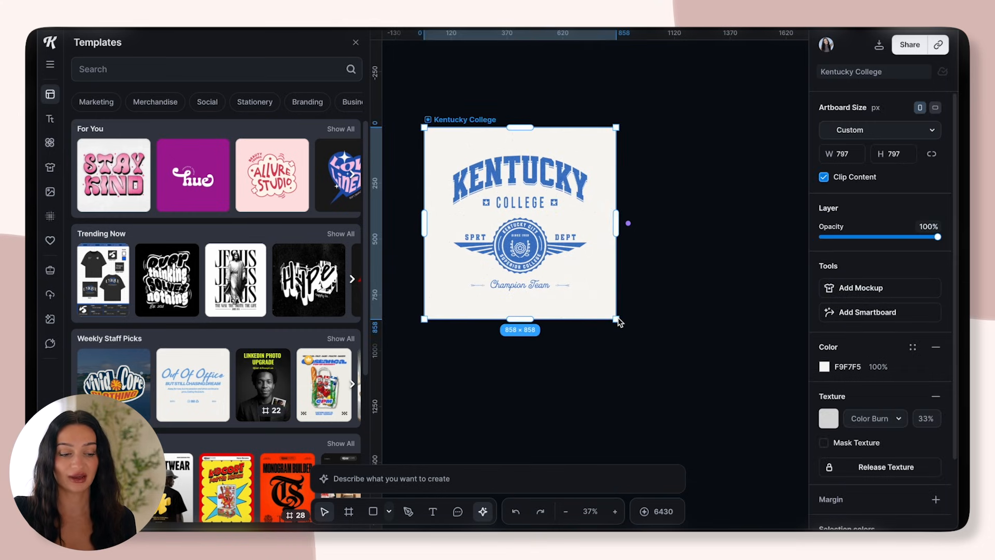
{"action": "left_click_drag", "start_coordinate": [619, 321], "coordinate": [662, 377]}
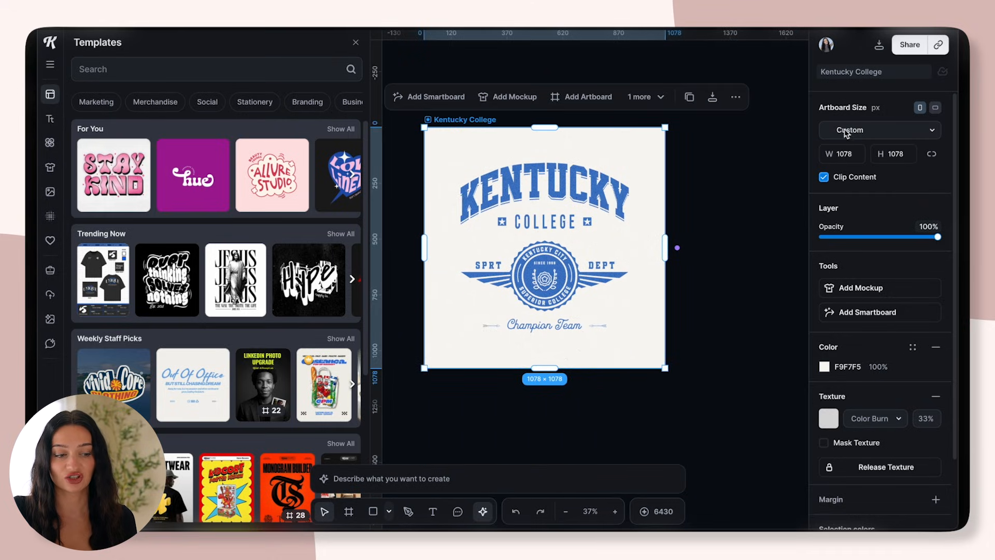
Change the artboard size from Custom to the Printify T-Shirt preset
{"action": "left_click", "coordinate": [874, 129]}
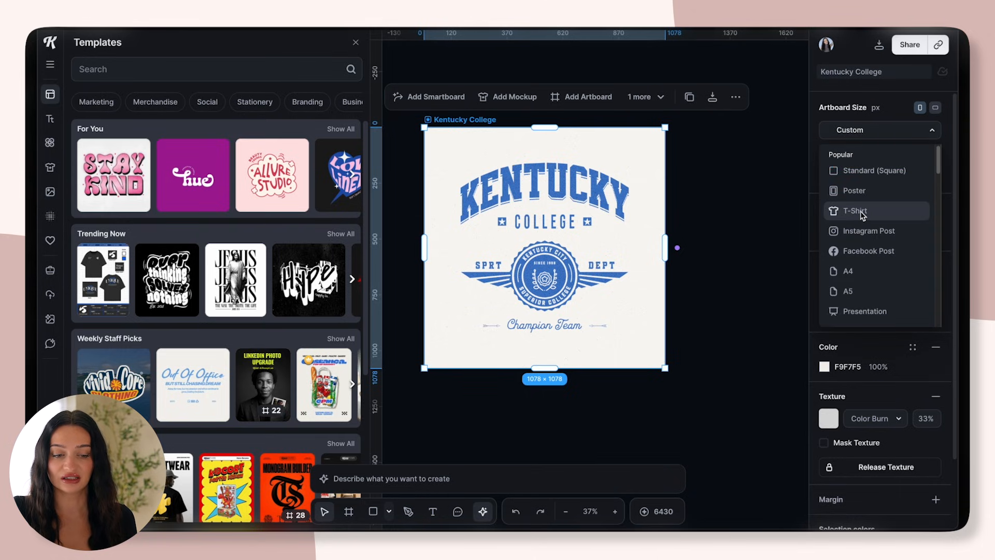
{"action": "left_click_drag", "start_coordinate": [940, 168], "coordinate": [917, 237]}
{"action": "scroll", "coordinate": [891, 285], "scroll_direction": "down", "scroll_amount": 10}
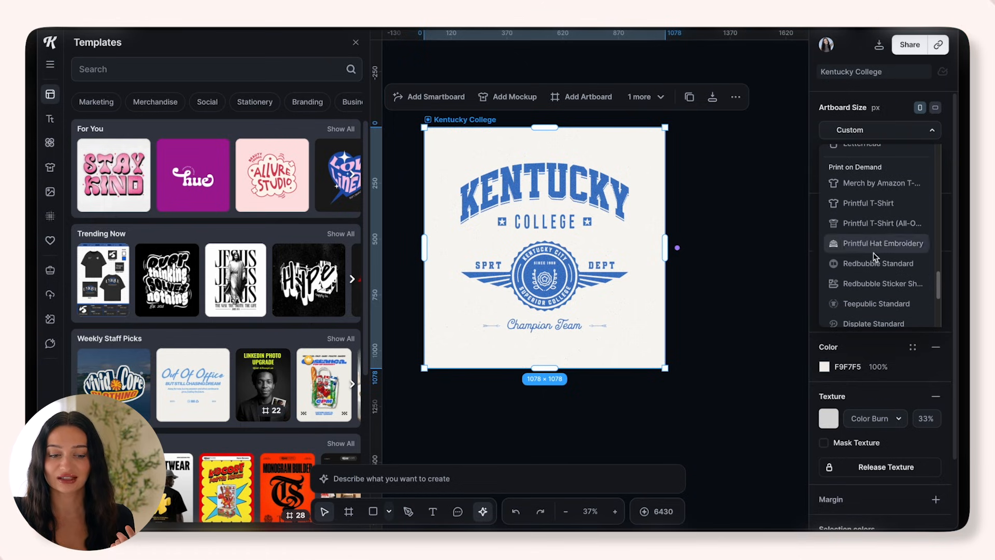
{"action": "left_click_drag", "start_coordinate": [935, 289], "coordinate": [935, 303]}
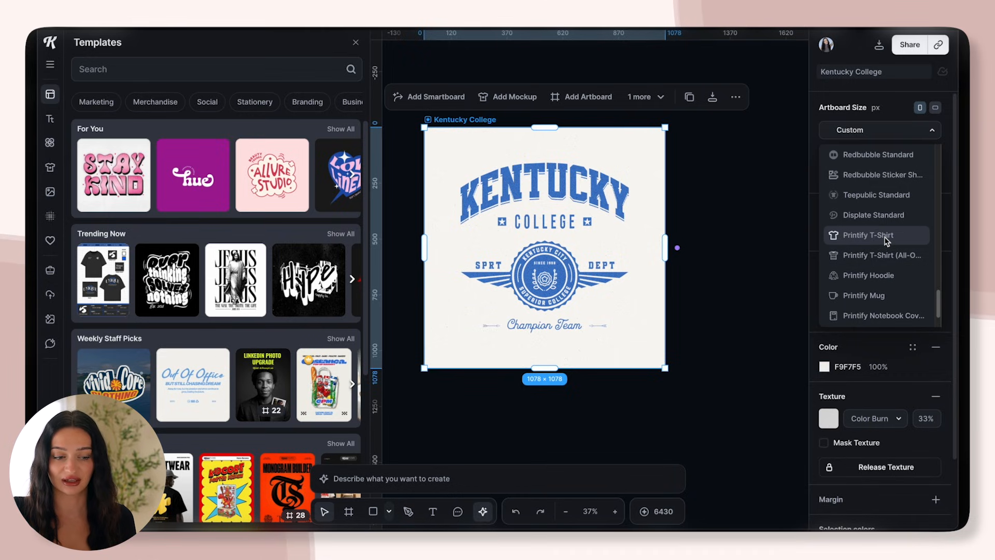
{"action": "left_click", "coordinate": [887, 236]}
{"action": "left_click", "coordinate": [711, 289]}
Scale the whole Kentucky College artwork up to fill the T-shirt artboard and shift it into place
{"action": "scroll", "coordinate": [711, 289], "scroll_direction": "down", "scroll_amount": 4}
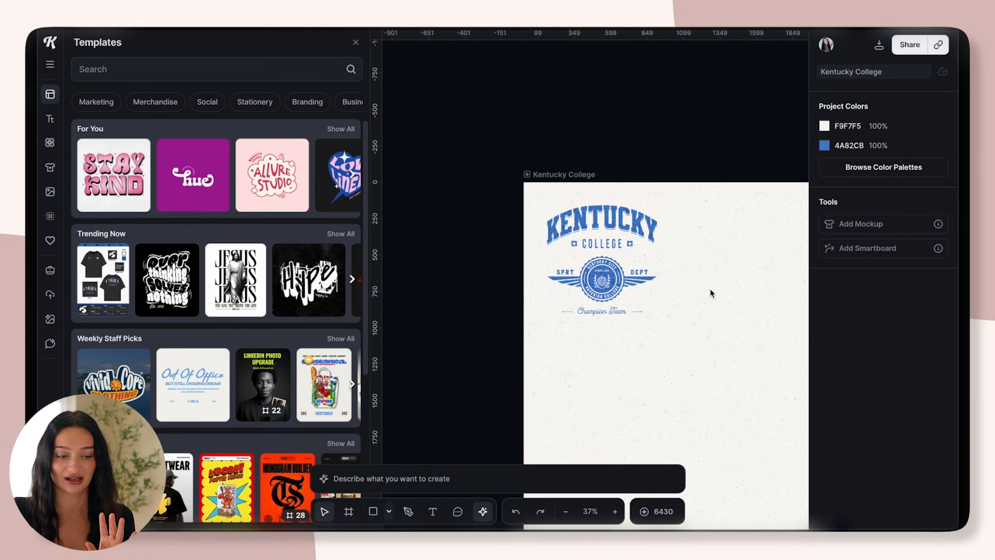
{"action": "left_click_drag", "start_coordinate": [567, 213], "coordinate": [817, 459]}
{"action": "left_click_drag", "start_coordinate": [751, 399], "coordinate": [752, 432]}
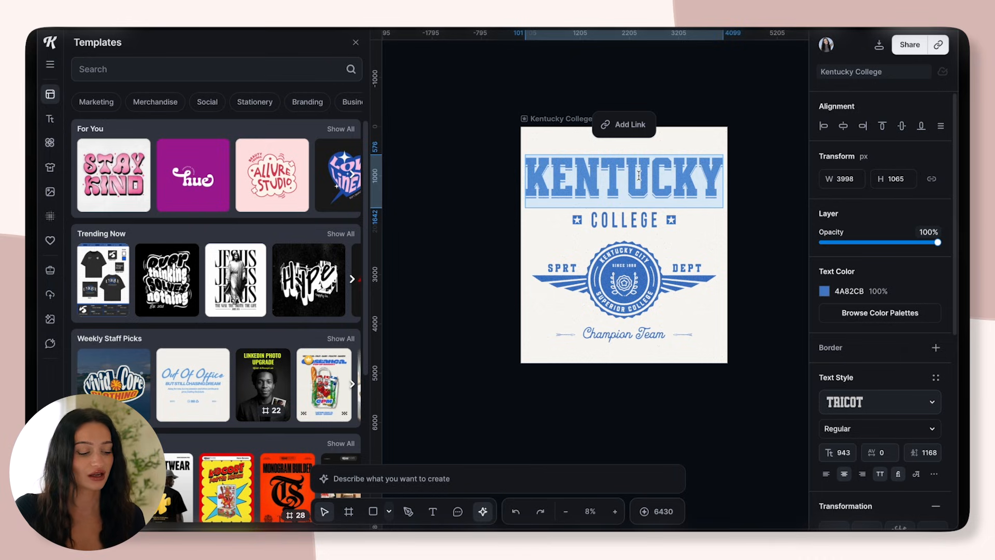
Replace the KENTUCKY headline text with CUPID
{"action": "type", "text": "CU"}
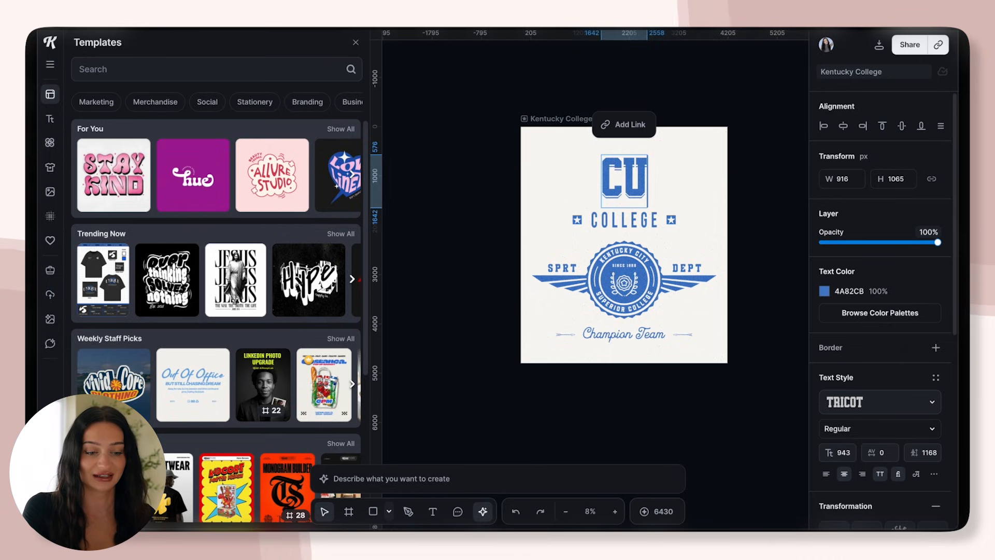
{"action": "type", "text": "PID"}
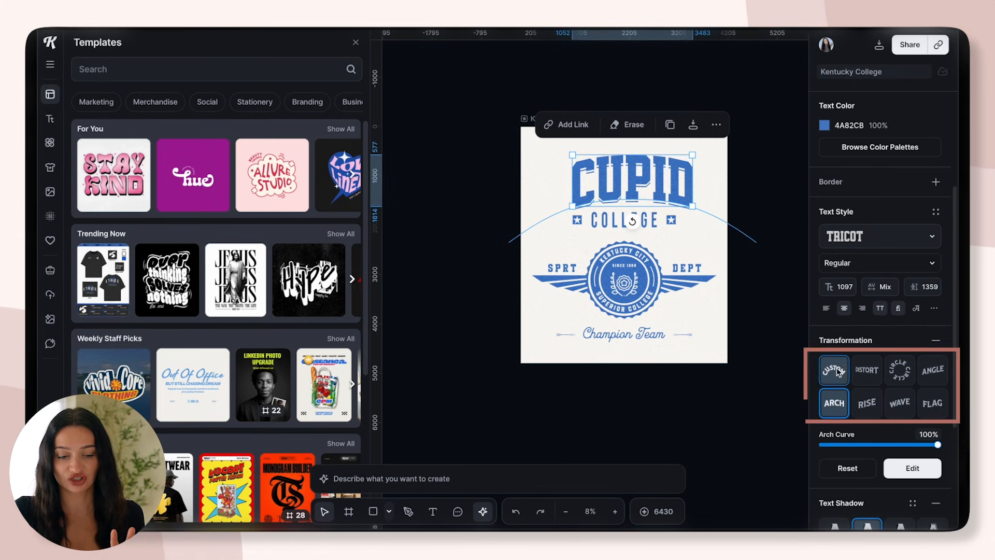
Try the Circle, Angle, Flag, Wave, Rise, Arch and Custom text transformations on the CUPID headline
{"action": "left_click", "coordinate": [898, 377]}
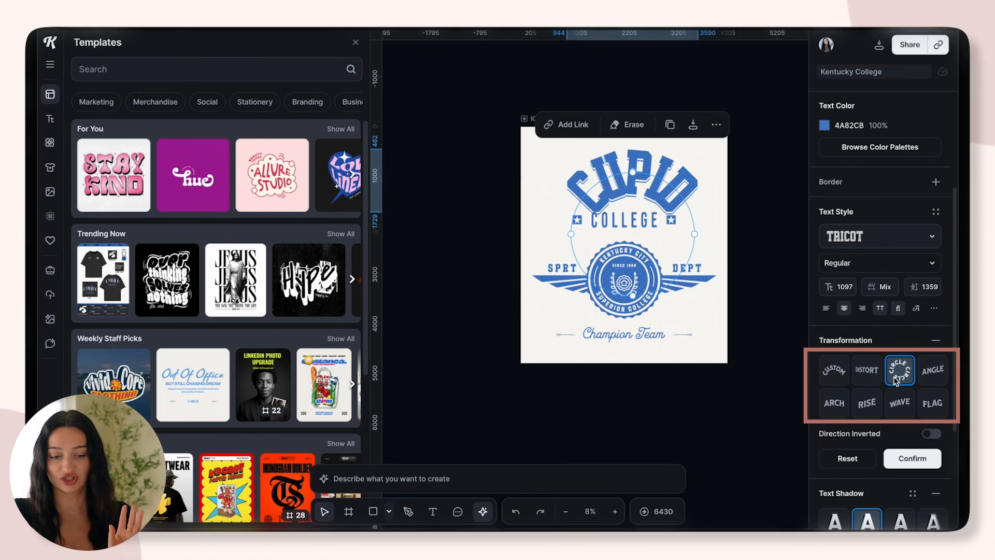
{"action": "left_click", "coordinate": [933, 370]}
{"action": "left_click", "coordinate": [933, 406]}
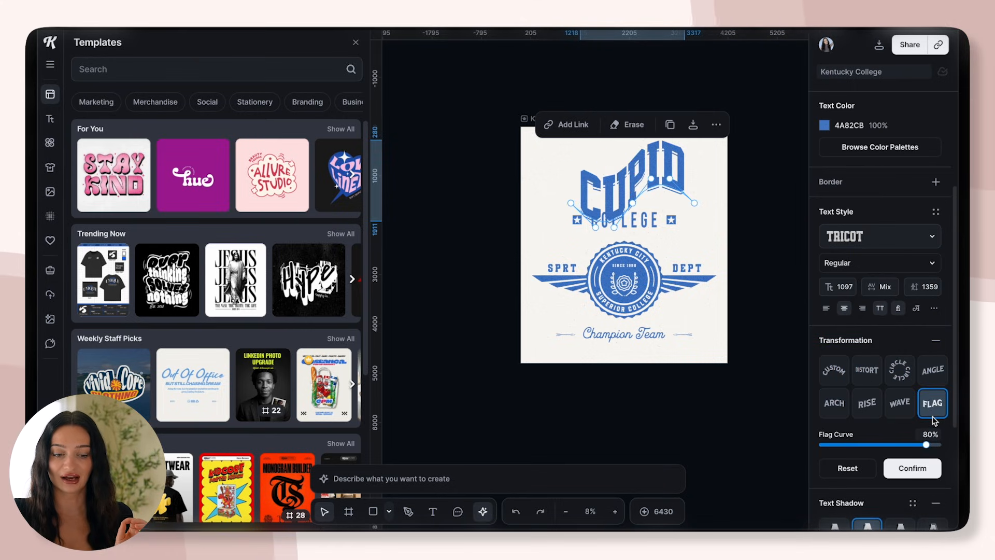
{"action": "left_click", "coordinate": [900, 403]}
{"action": "left_click", "coordinate": [867, 402]}
{"action": "left_click", "coordinate": [838, 407]}
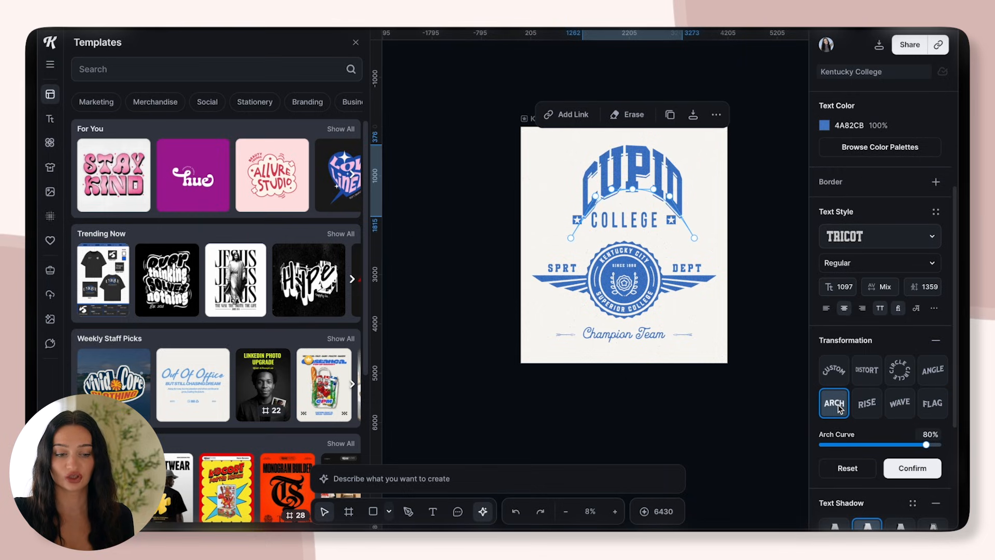
{"action": "left_click", "coordinate": [834, 369]}
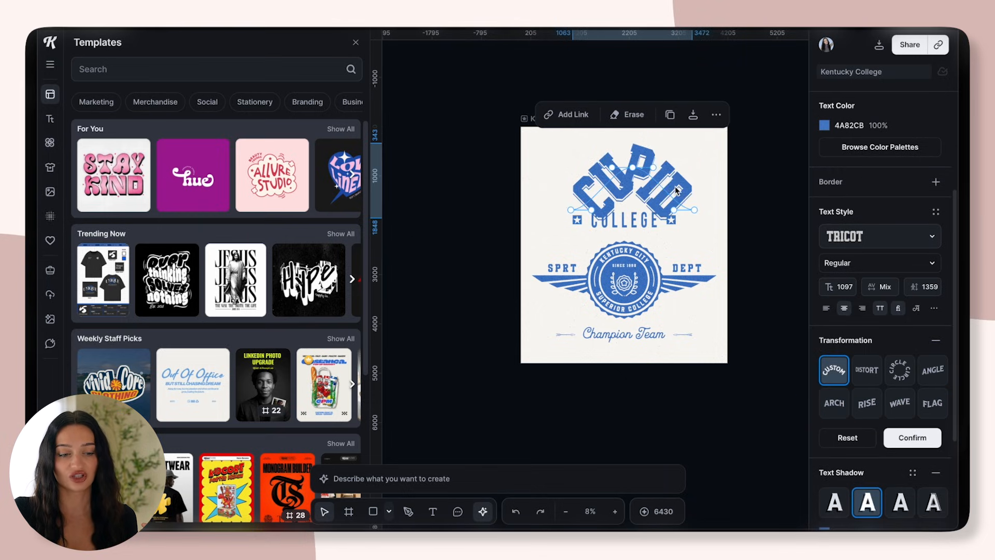
{"action": "left_click_drag", "start_coordinate": [674, 211], "coordinate": [713, 128]}
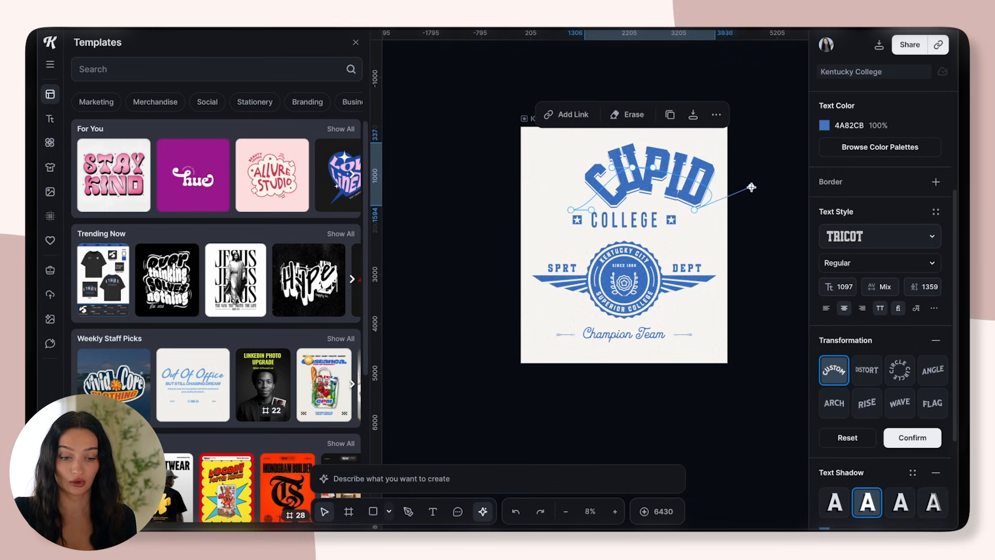
{"action": "left_click", "coordinate": [908, 371]}
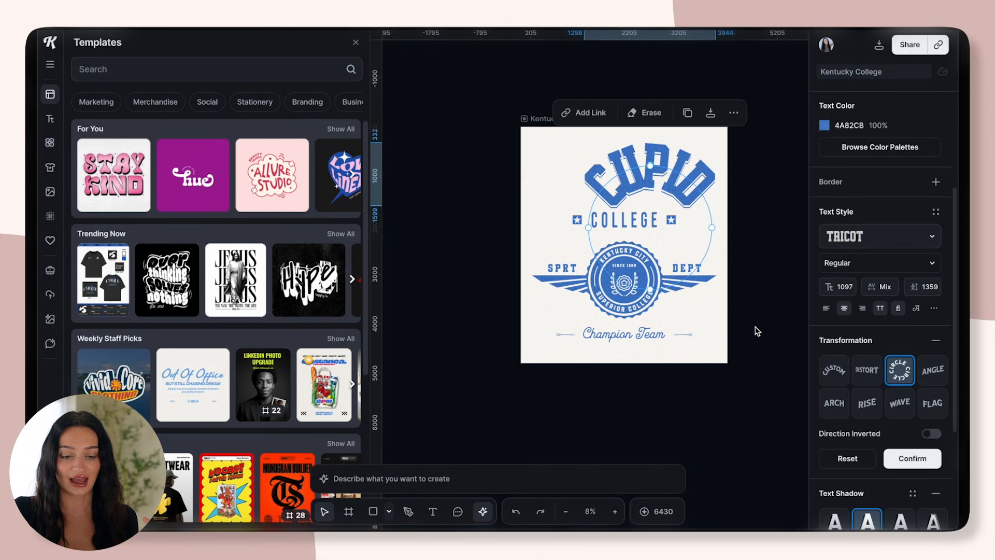
{"action": "left_click", "coordinate": [929, 370]}
Enlarge the arched CUPID headline and change the COLLEGE line beneath it to UNIVERSITY
{"action": "left_click_drag", "start_coordinate": [577, 218], "coordinate": [560, 203]}
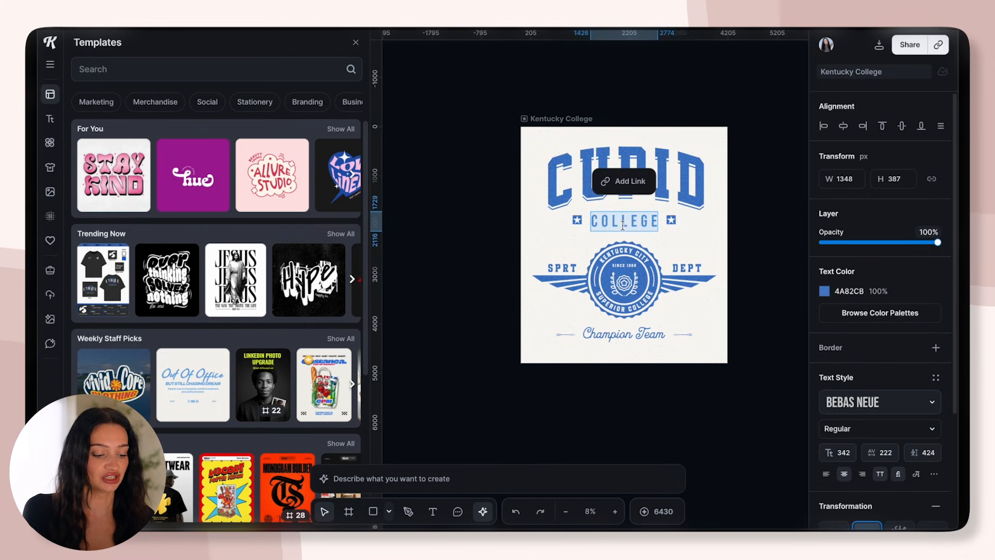
{"action": "type", "text": "UNIVERSITY"}
{"action": "key", "text": "Escape"}
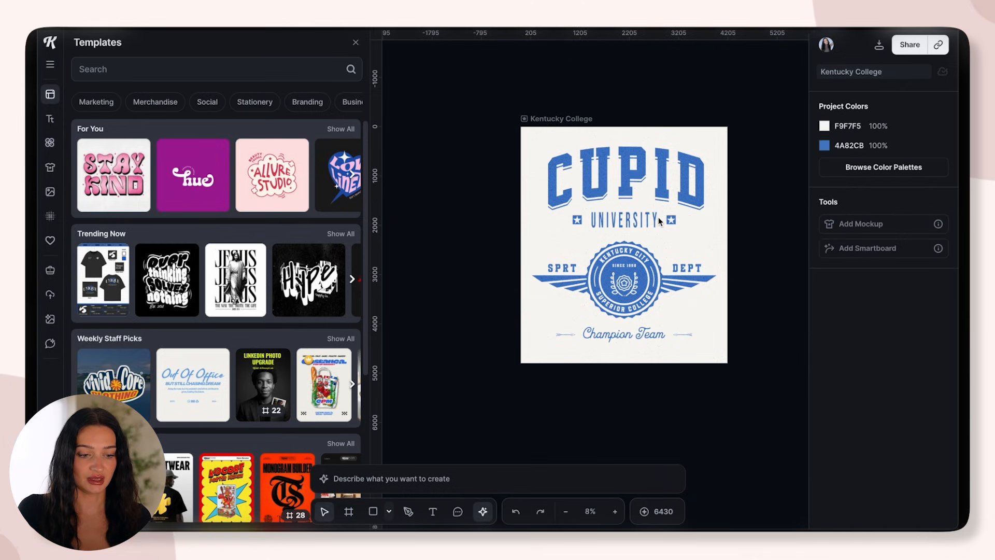
Delete the two small star badges on either side of UNIVERSITY
{"action": "left_click_drag", "start_coordinate": [671, 215], "coordinate": [667, 213]}
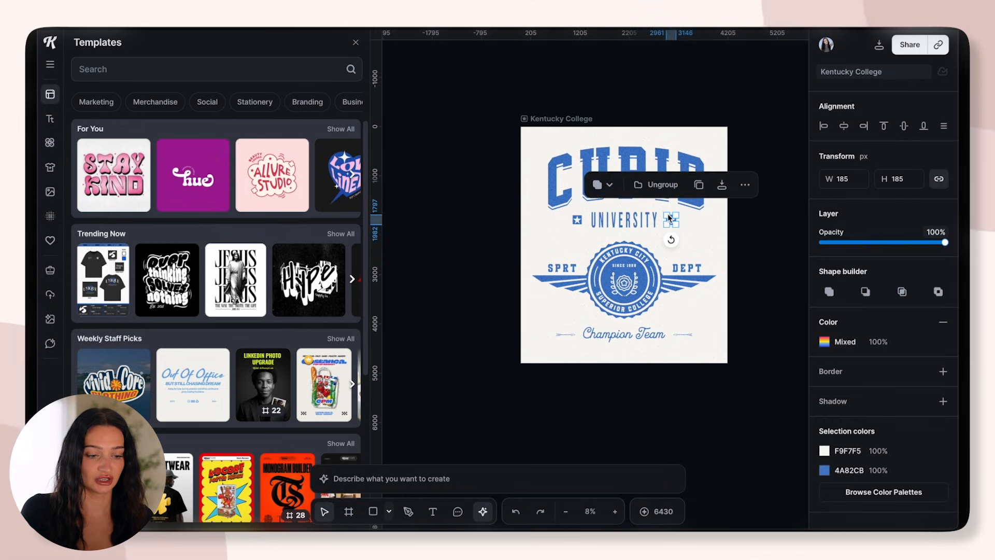
{"action": "key", "text": "Delete"}
{"action": "left_click_drag", "start_coordinate": [562, 213], "coordinate": [581, 228]}
{"action": "key", "text": "Delete"}
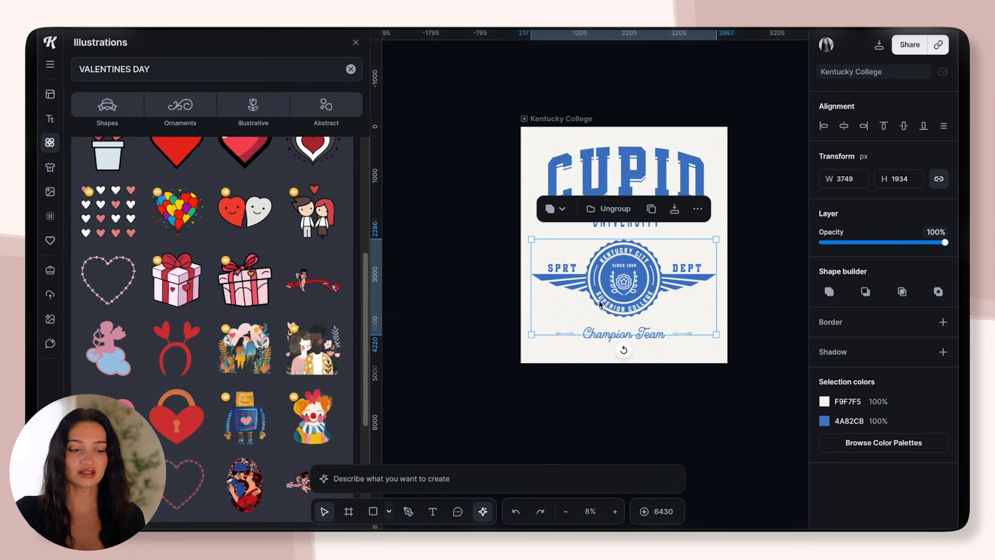
Select the emblem group below UNIVERSITY and search the illustrations for "valentines day", looking through the designs
{"action": "mouse_move", "coordinate": [599, 300]}
{"action": "left_mouse_down"}
{"action": "mouse_move", "coordinate": [596, 286]}
{"action": "mouse_move", "coordinate": [595, 294]}
{"action": "left_mouse_up"}
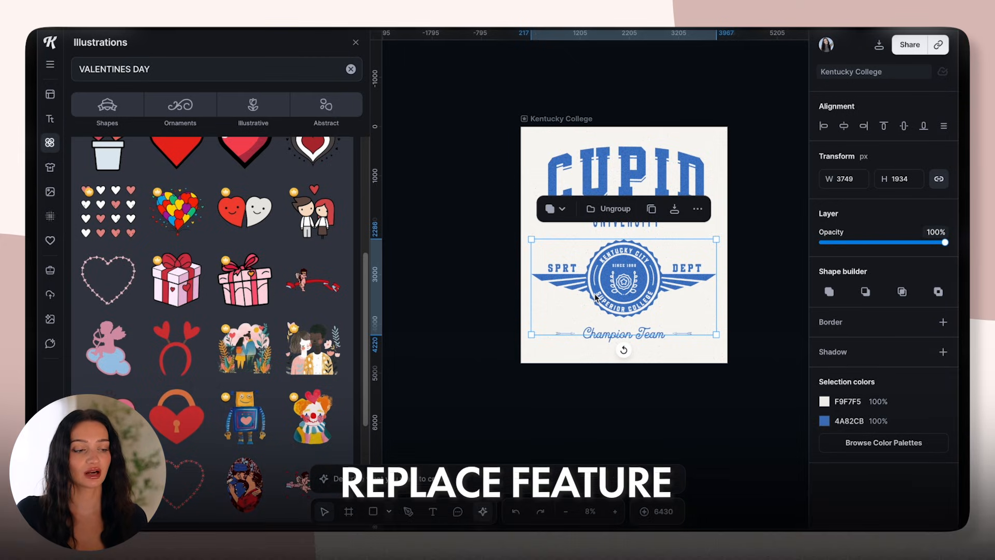
{"action": "left_click", "coordinate": [54, 142]}
{"action": "left_click", "coordinate": [55, 142]}
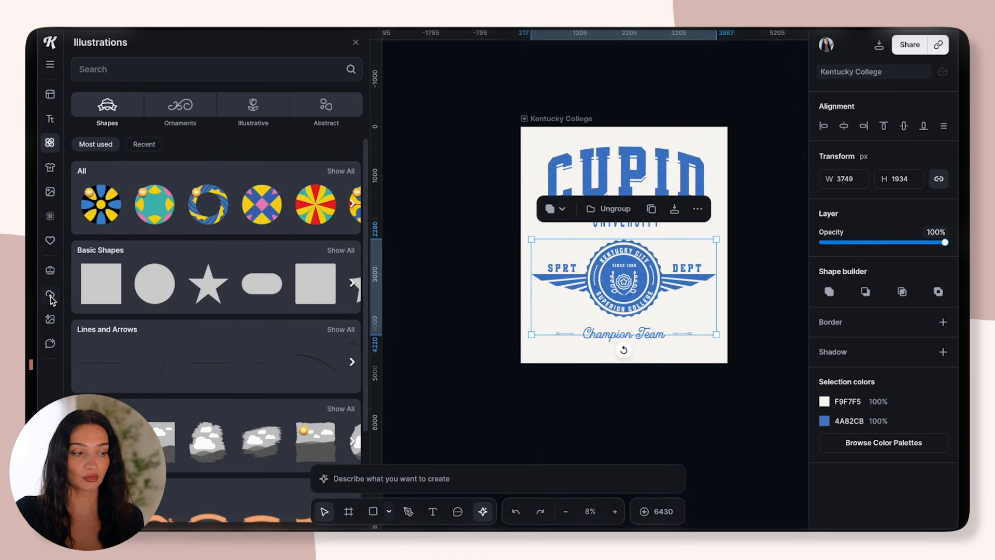
{"action": "left_click", "coordinate": [95, 72]}
{"action": "type", "text": "valentines d"}
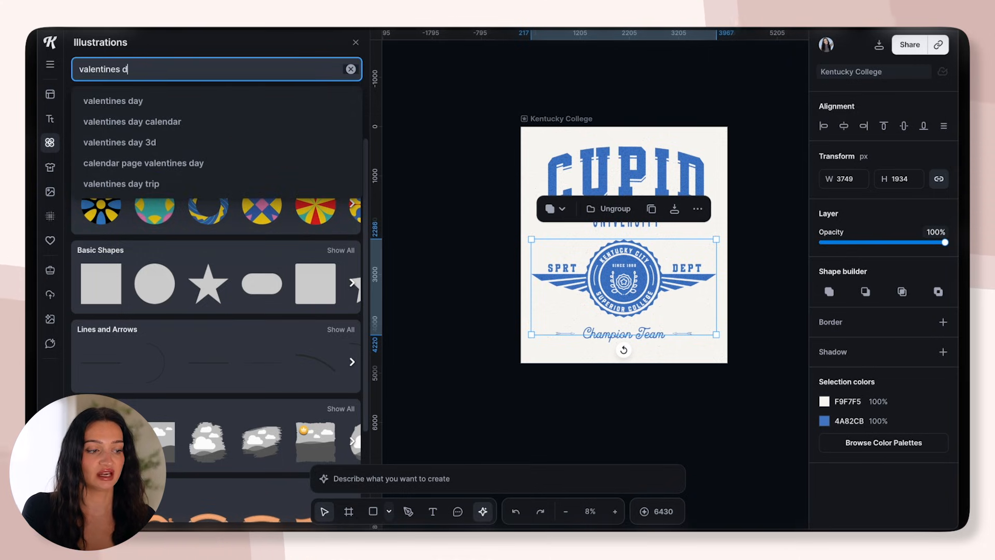
{"action": "type", "text": "ay"}
{"action": "key", "text": "Return"}
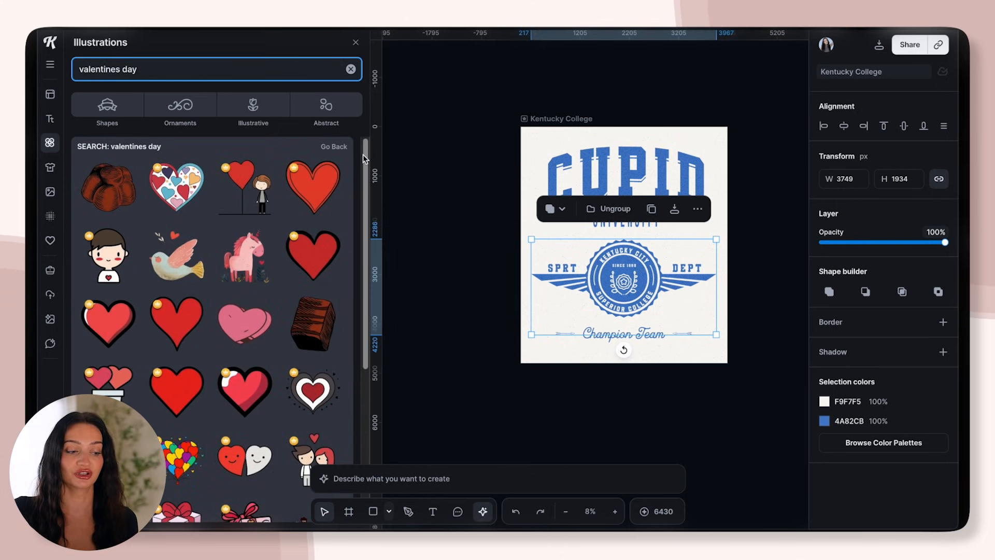
{"action": "scroll", "coordinate": [363, 155], "scroll_direction": "down", "scroll_amount": 6}
{"action": "scroll", "coordinate": [326, 329], "scroll_direction": "down", "scroll_amount": 3}
{"action": "scroll", "coordinate": [366, 322], "scroll_direction": "down", "scroll_amount": 3}
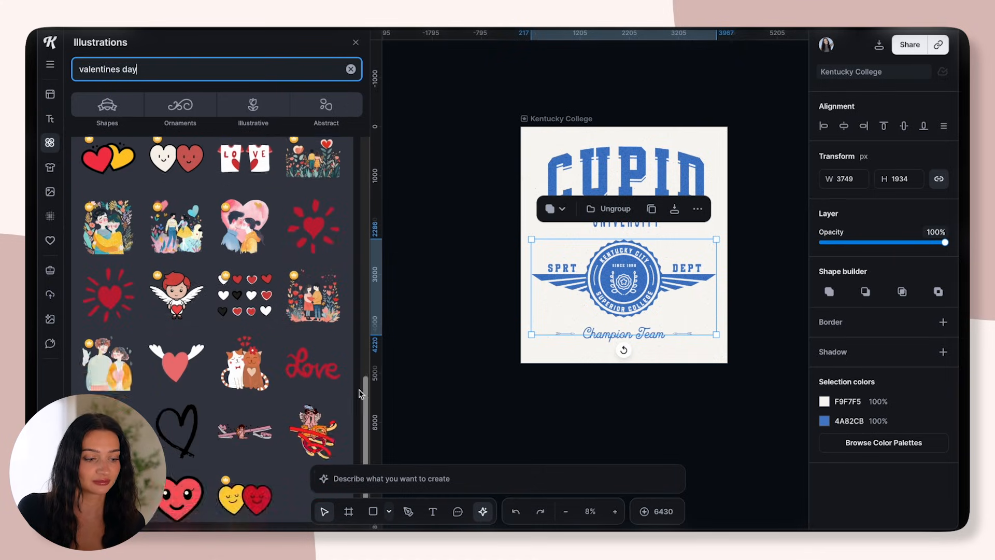
Search the illustrations for "cupid" and replace the round emblem with the seated black-and-cream cupid shooting a bow
{"action": "key", "text": "ctrl+a"}
{"action": "type", "text": "cupid"}
{"action": "scroll", "coordinate": [364, 226], "scroll_direction": "down", "scroll_amount": 3}
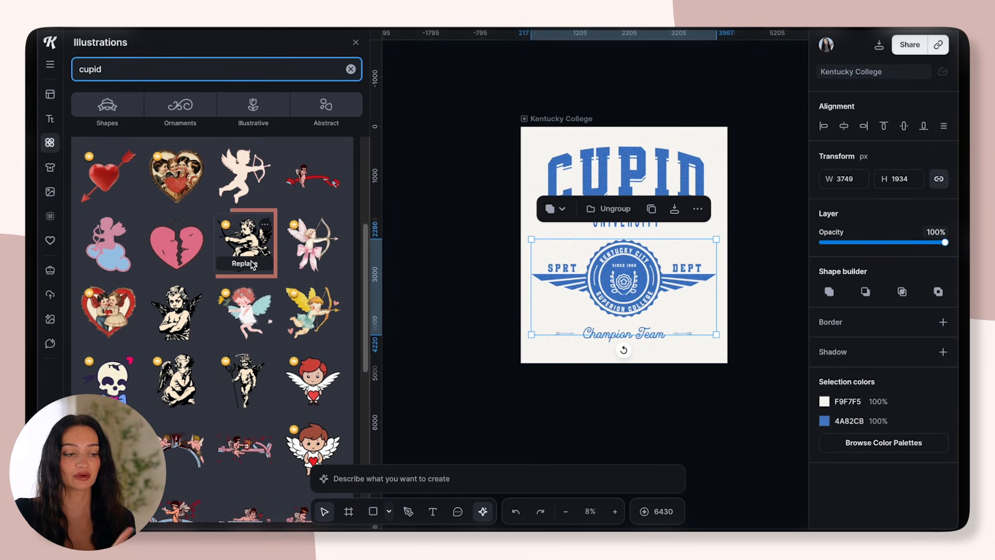
{"action": "left_click", "coordinate": [243, 265]}
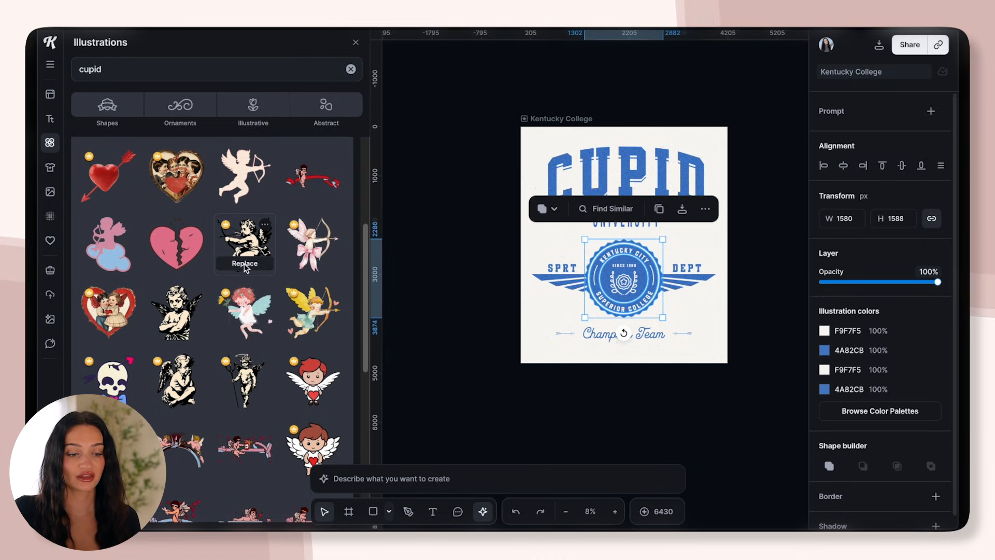
{"action": "left_click", "coordinate": [244, 263]}
{"action": "left_click", "coordinate": [708, 327]}
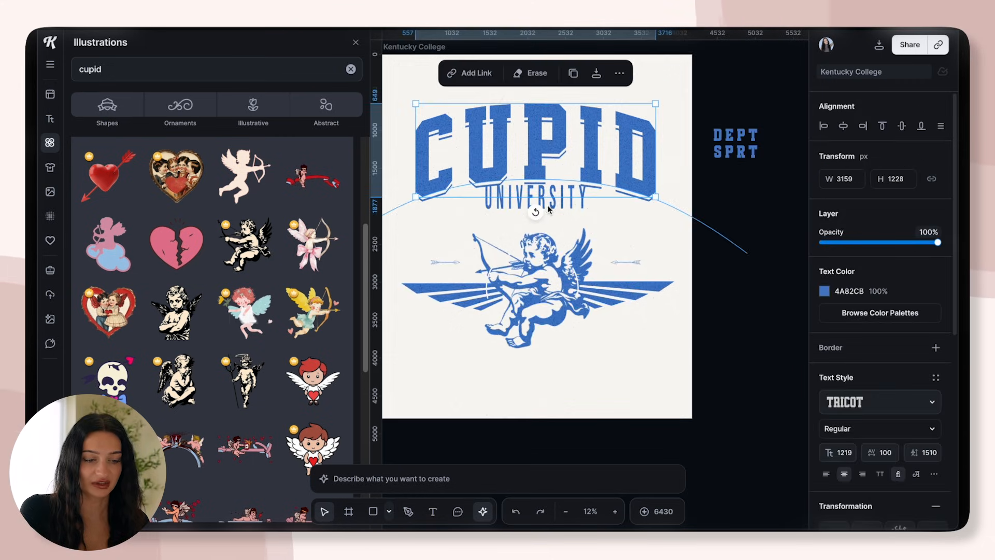
Move the UNIVERSITY line below the cupid emblem, and shift the cupid and its striped wings up beneath the CUPID headline
{"action": "left_click", "coordinate": [547, 209]}
{"action": "left_click", "coordinate": [548, 380]}
{"action": "left_click", "coordinate": [530, 207]}
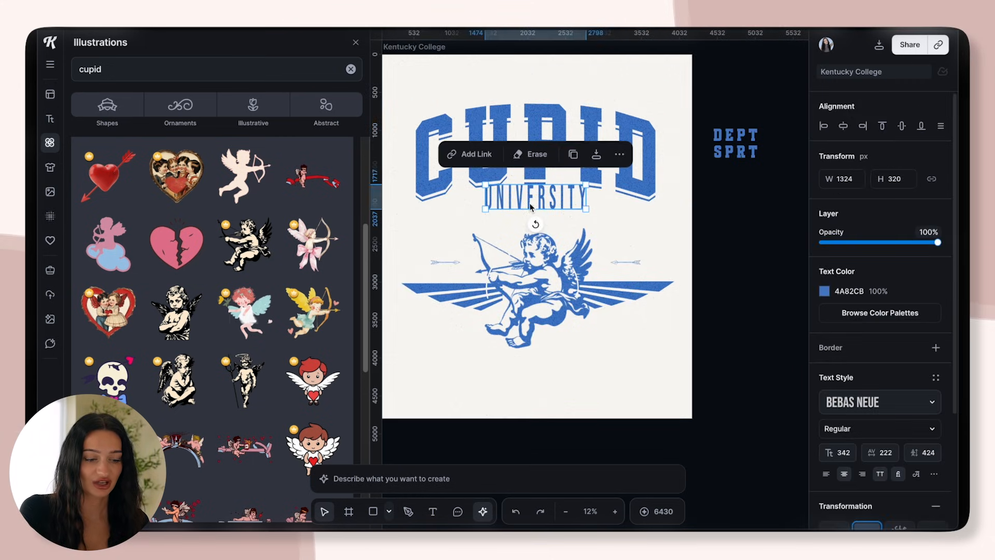
{"action": "left_click_drag", "start_coordinate": [530, 208], "coordinate": [529, 302]}
{"action": "left_click_drag", "start_coordinate": [535, 384], "coordinate": [535, 384]}
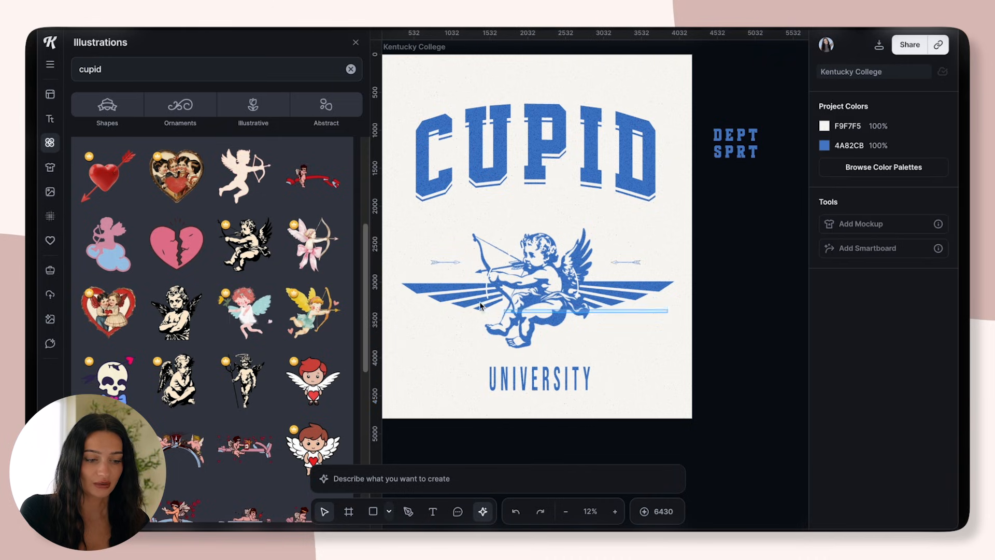
{"action": "left_click", "coordinate": [442, 268]}
{"action": "left_click_drag", "start_coordinate": [501, 280], "coordinate": [501, 249]}
Enlarge UNIVERSITY to about 2848 px wide beneath the emblem and place one small arrow on each side of it
{"action": "left_click", "coordinate": [591, 389]}
{"action": "left_click_drag", "start_coordinate": [593, 391], "coordinate": [709, 424]}
{"action": "left_click_drag", "start_coordinate": [639, 401], "coordinate": [584, 361]}
{"action": "left_click", "coordinate": [640, 339]}
{"action": "left_click_drag", "start_coordinate": [641, 338], "coordinate": [641, 355]}
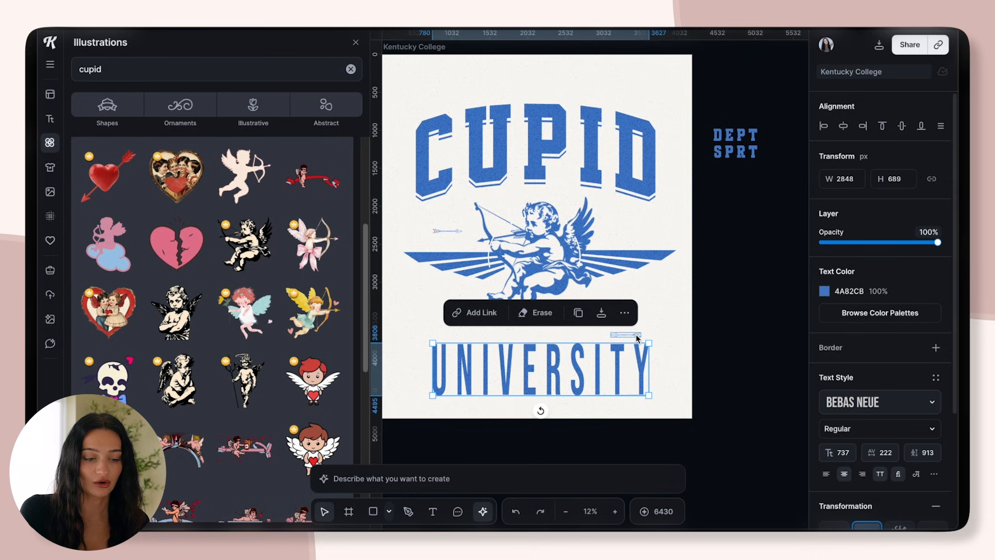
{"action": "left_click", "coordinate": [637, 338]}
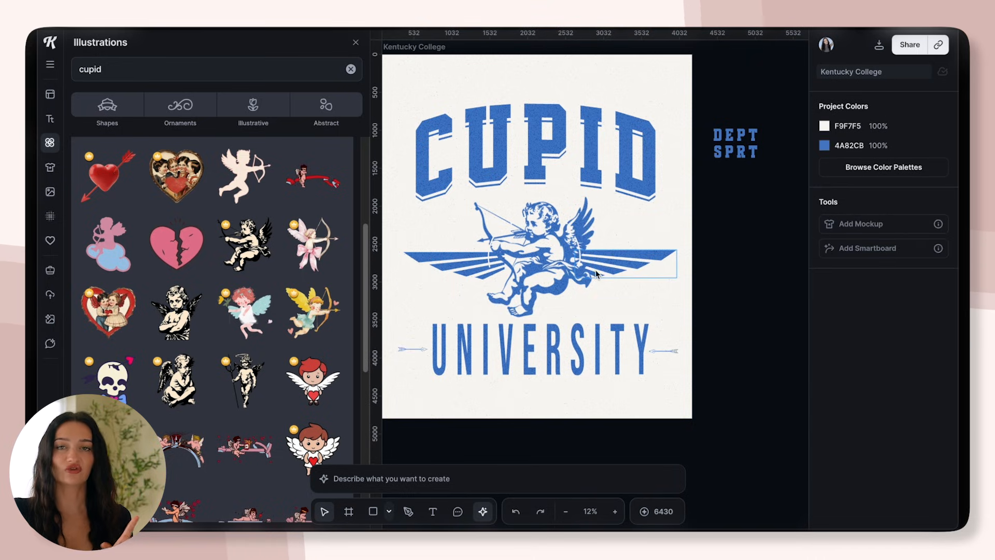
Select the cupid and look through the cupid illustrations and the AI Gallery's Clipart designs
{"action": "left_click", "coordinate": [555, 241]}
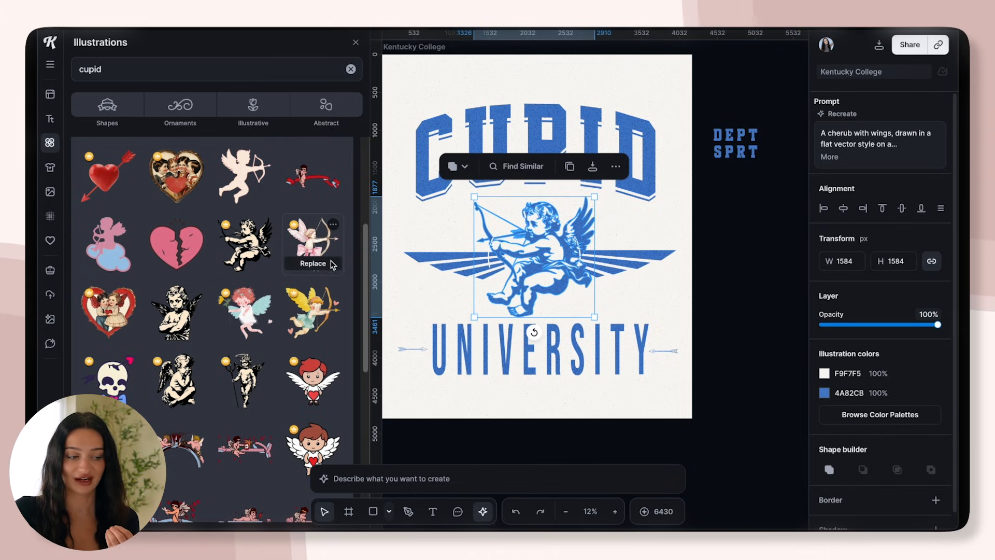
{"action": "scroll", "coordinate": [360, 254], "scroll_direction": "up", "scroll_amount": 5}
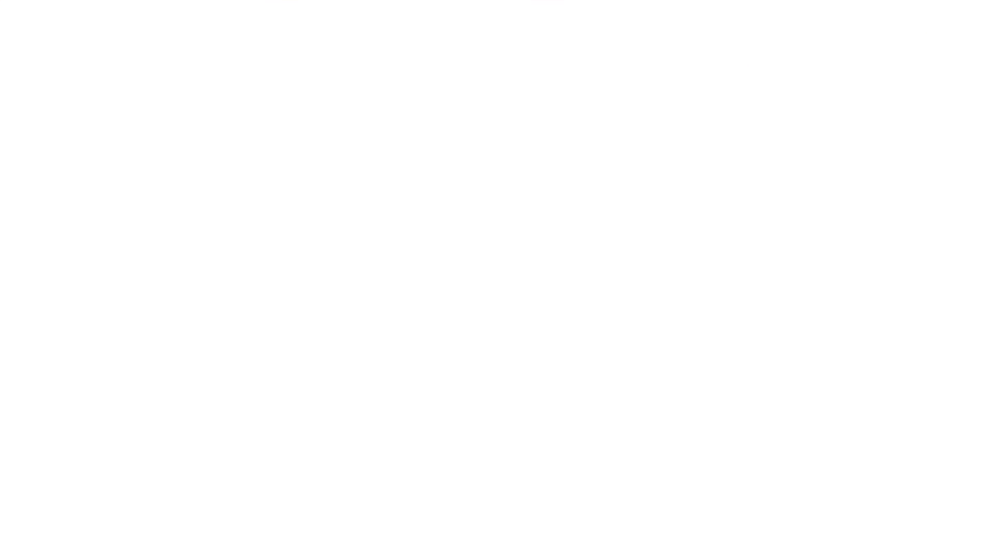
{"action": "scroll", "coordinate": [497, 280], "scroll_direction": "down", "scroll_amount": 3}
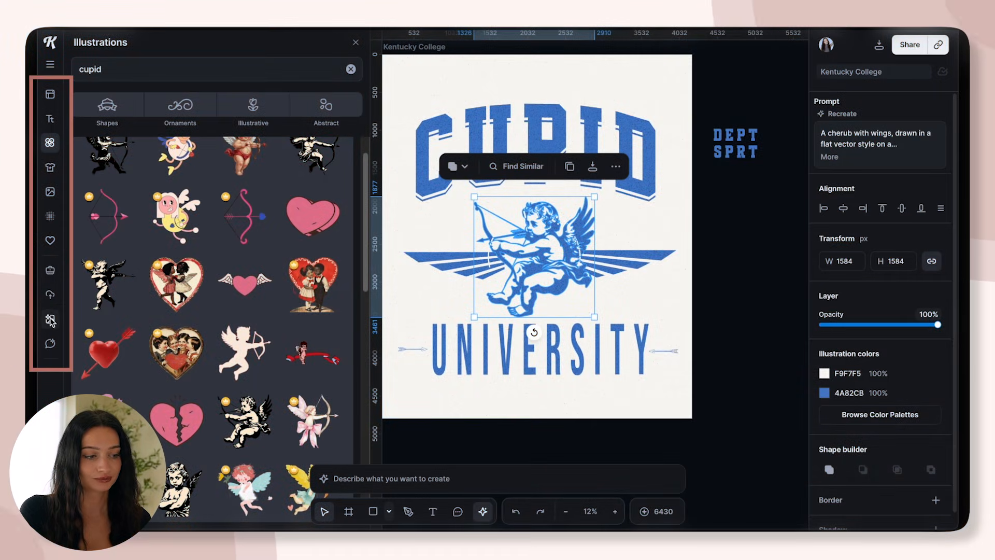
{"action": "left_click", "coordinate": [50, 317]}
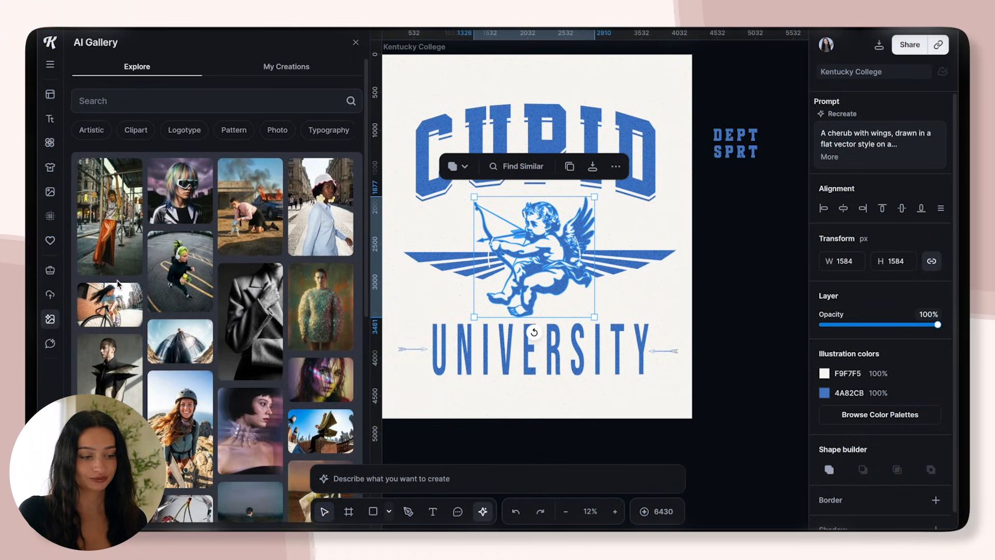
{"action": "left_click", "coordinate": [148, 130]}
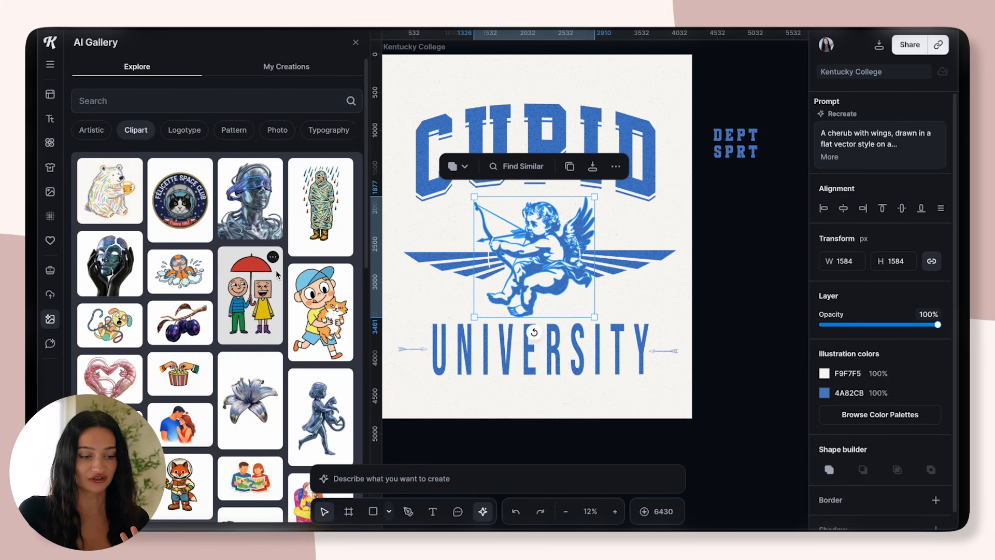
{"action": "scroll", "coordinate": [360, 210], "scroll_direction": "down", "scroll_amount": 10}
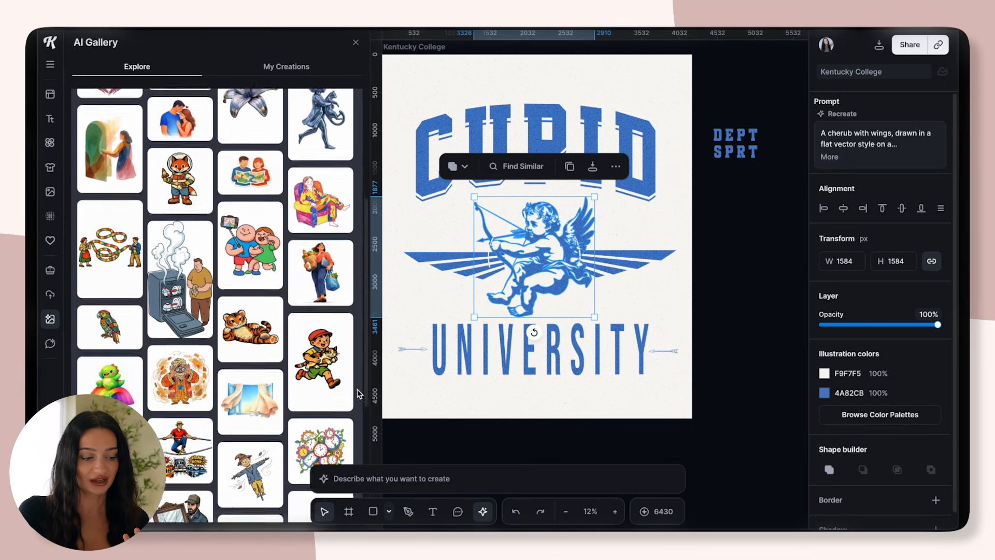
{"action": "scroll", "coordinate": [355, 456], "scroll_direction": "down", "scroll_amount": 4}
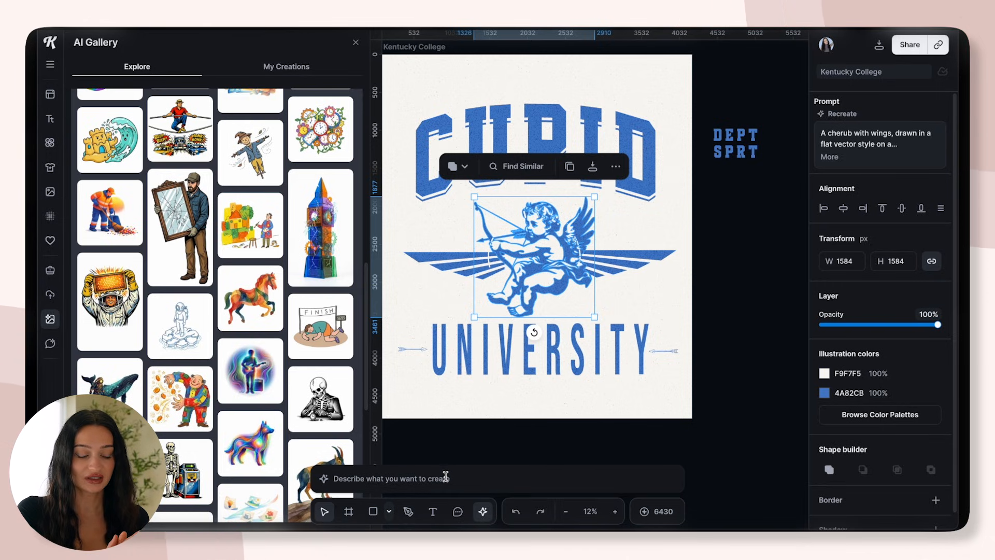
Open the AI image generator's styles and look through the Featured, Typography, Logotype, Photo and Pattern categories
{"action": "left_click", "coordinate": [469, 476]}
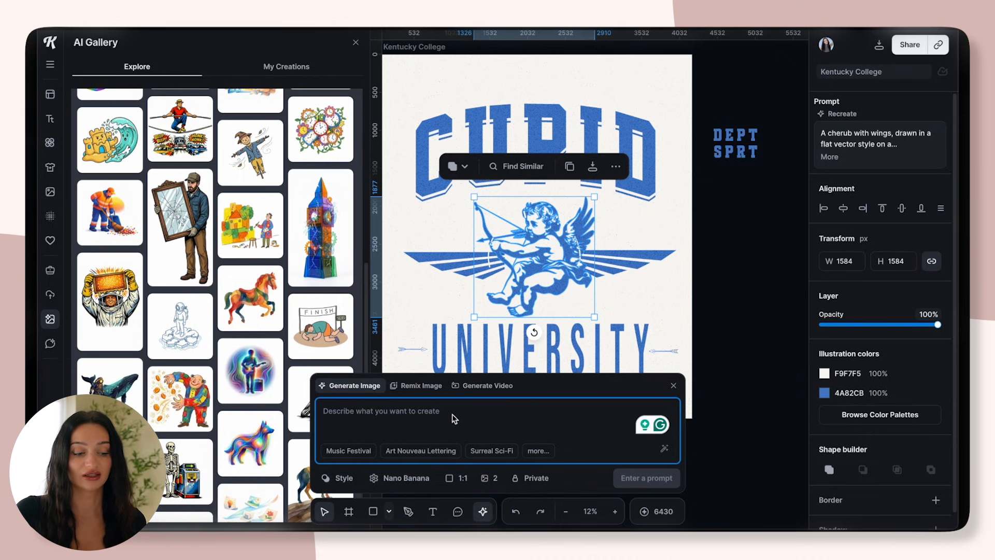
{"action": "left_click", "coordinate": [341, 479]}
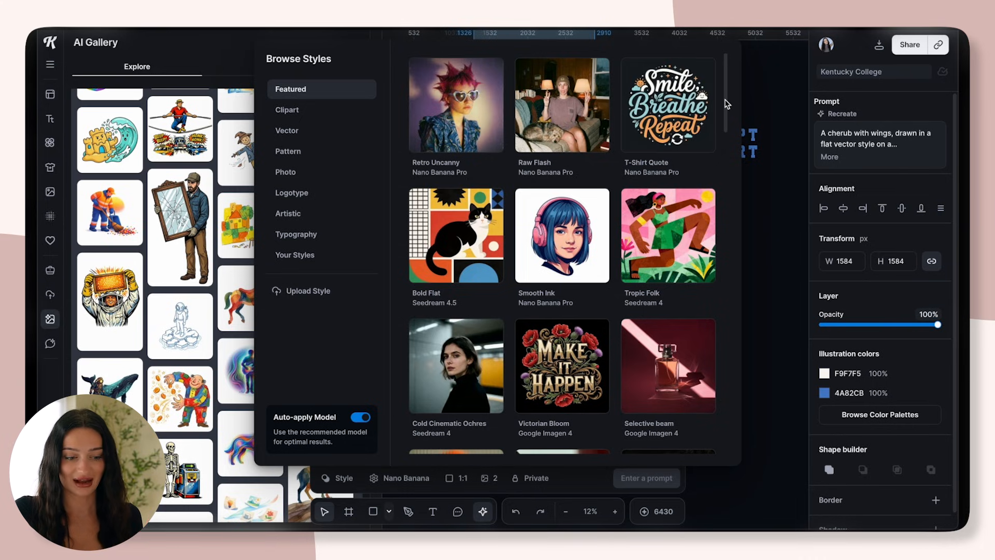
{"action": "scroll", "coordinate": [697, 134], "scroll_direction": "down", "scroll_amount": 6}
{"action": "scroll", "coordinate": [701, 174], "scroll_direction": "down", "scroll_amount": 3}
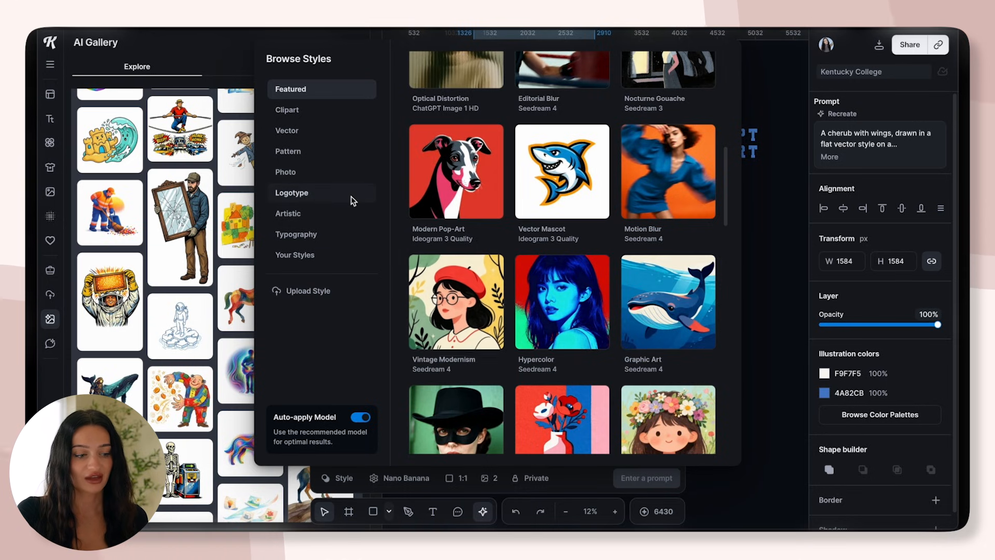
{"action": "left_click", "coordinate": [301, 233]}
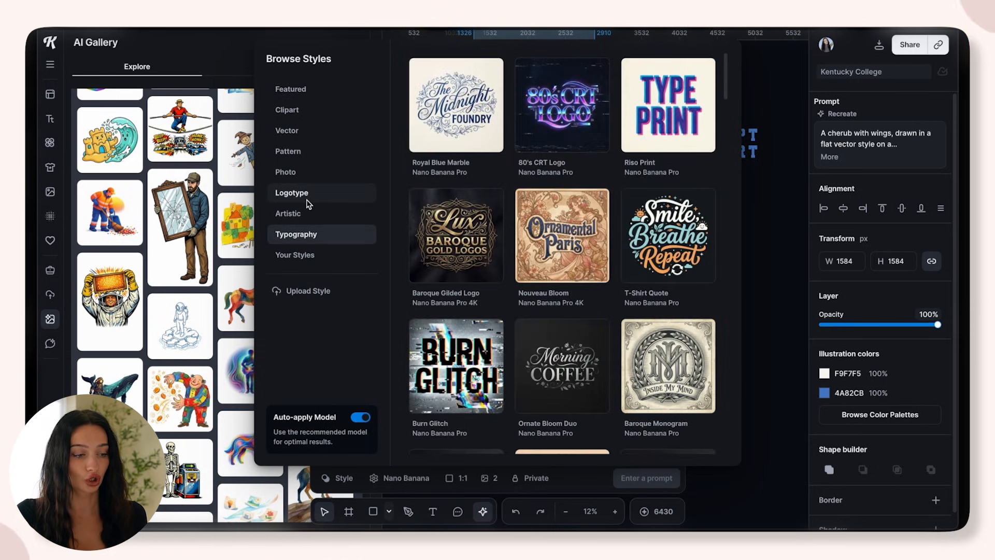
{"action": "left_click", "coordinate": [306, 194]}
{"action": "left_click", "coordinate": [305, 176]}
{"action": "left_click", "coordinate": [310, 151]}
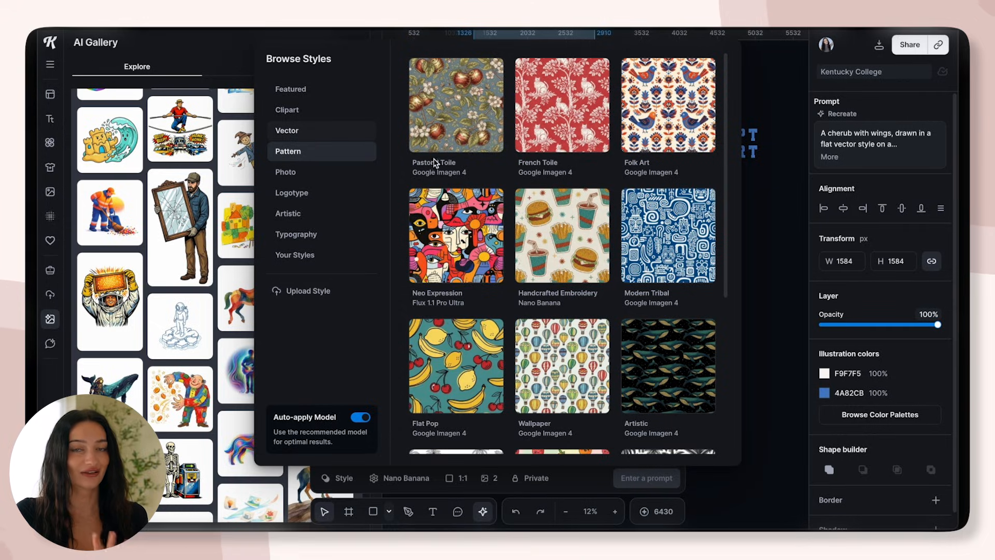
Browse the Vector styles and apply the Vector Mascot style to the image prompt
{"action": "left_click", "coordinate": [319, 132]}
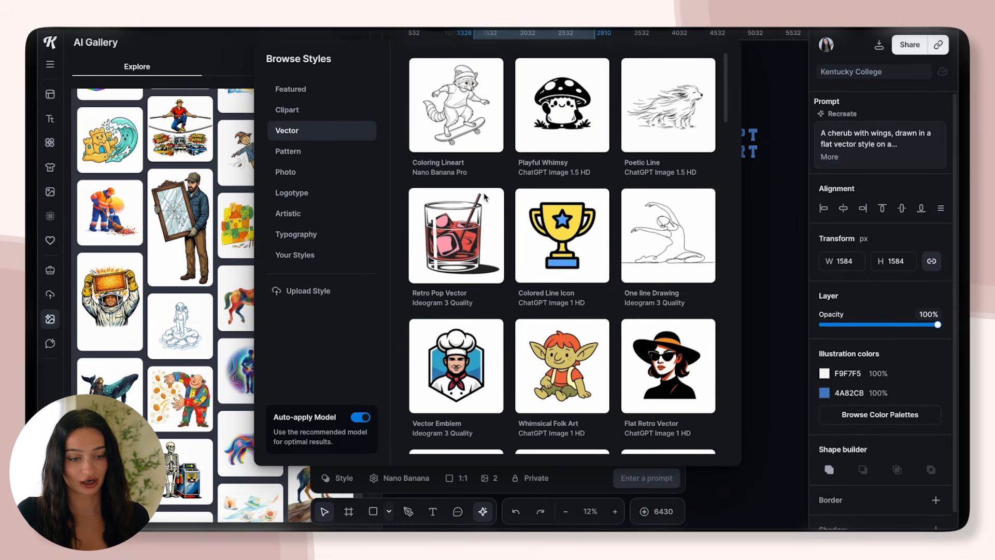
{"action": "scroll", "coordinate": [719, 184], "scroll_direction": "down", "scroll_amount": 8}
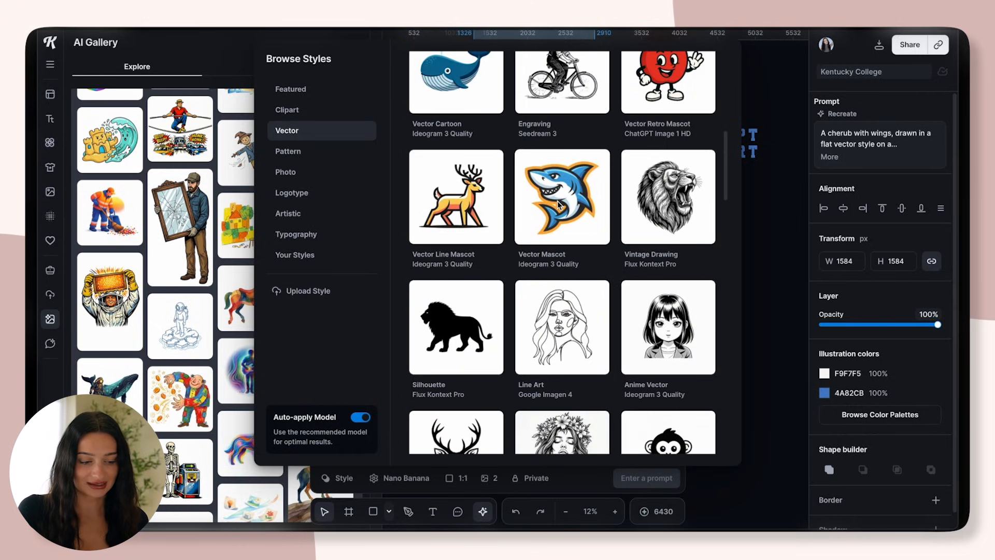
{"action": "left_click", "coordinate": [560, 200]}
{"action": "left_click", "coordinate": [455, 408]}
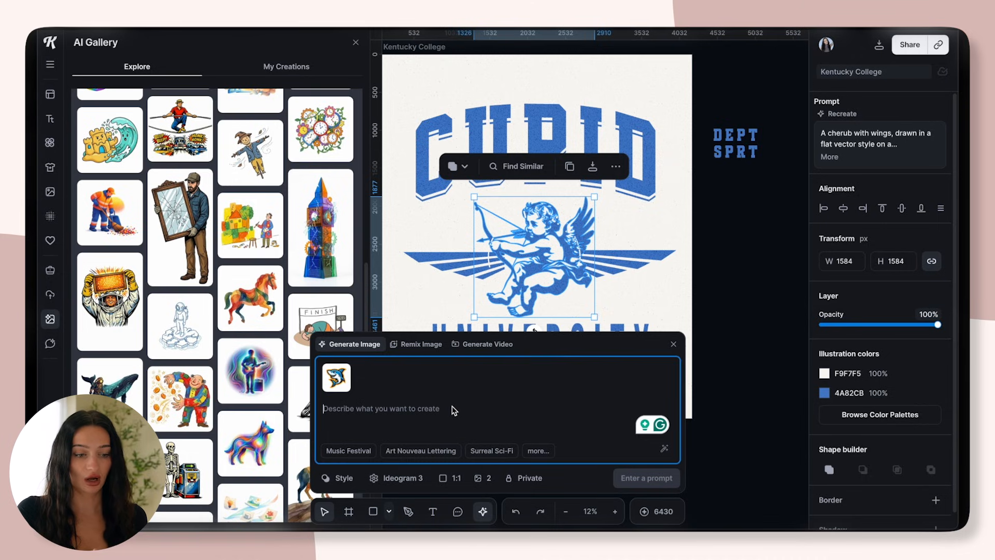
Generate two images with Ideogram 3 Quality from the prompt "a baby cupid with wings holding a bow and arrow"
{"action": "type", "text": "a"}
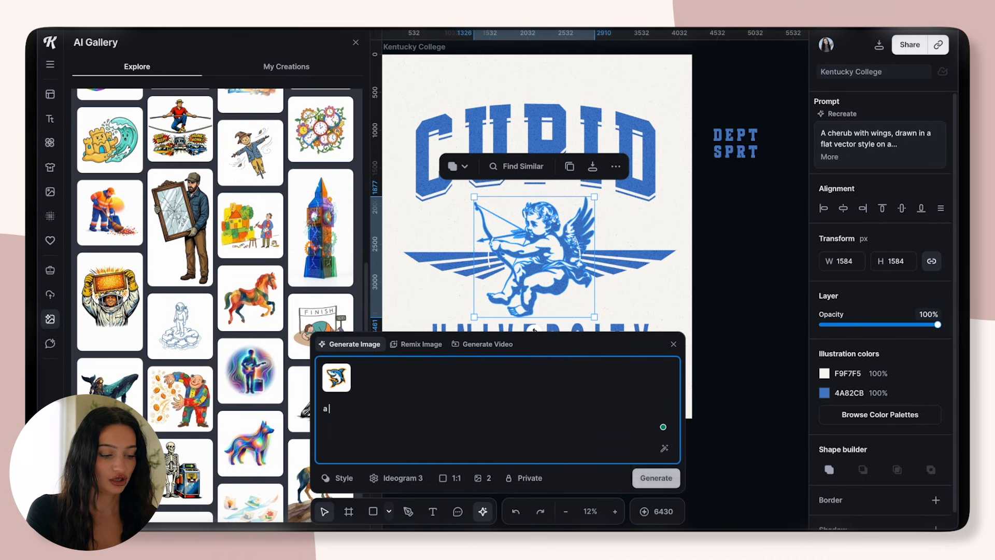
{"action": "type", "text": " baby cupid with wings holding a bow and arrow"}
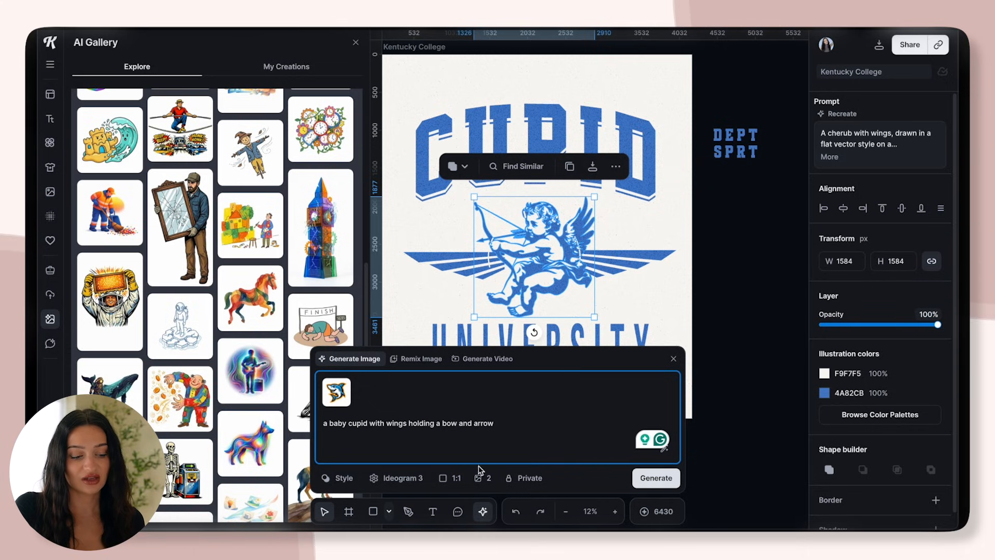
{"action": "left_click", "coordinate": [421, 475]}
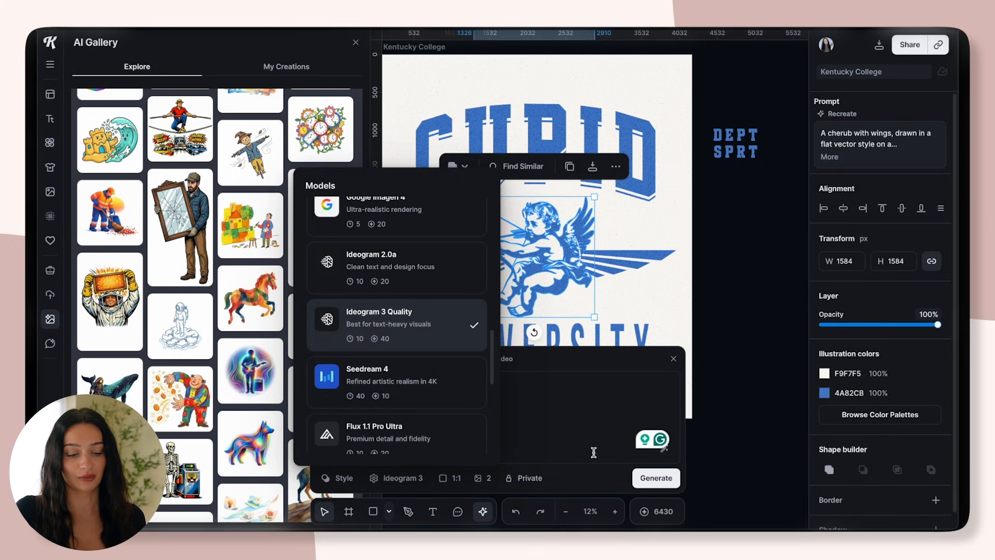
{"action": "left_click", "coordinate": [656, 478]}
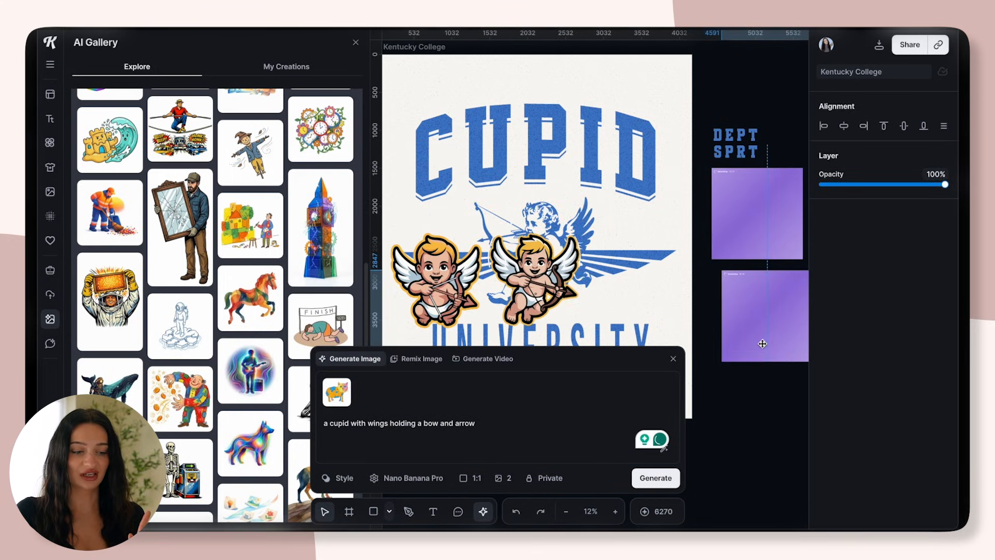
Try a generated mascot cupid about 1630 px wide over the emblem, and delete the generated images
{"action": "left_click_drag", "start_coordinate": [519, 294], "coordinate": [521, 257]}
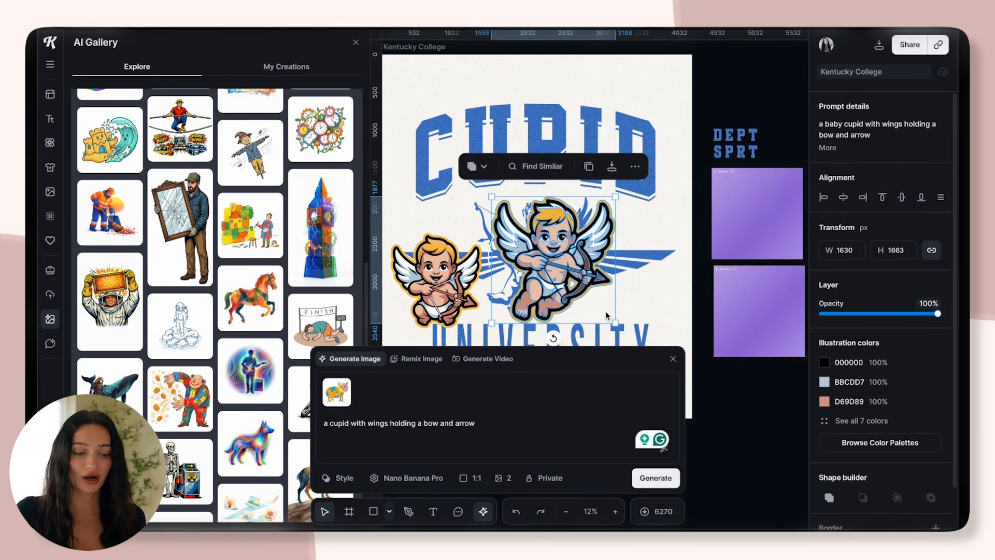
{"action": "key", "text": "Delete"}
{"action": "key", "text": "Delete"}
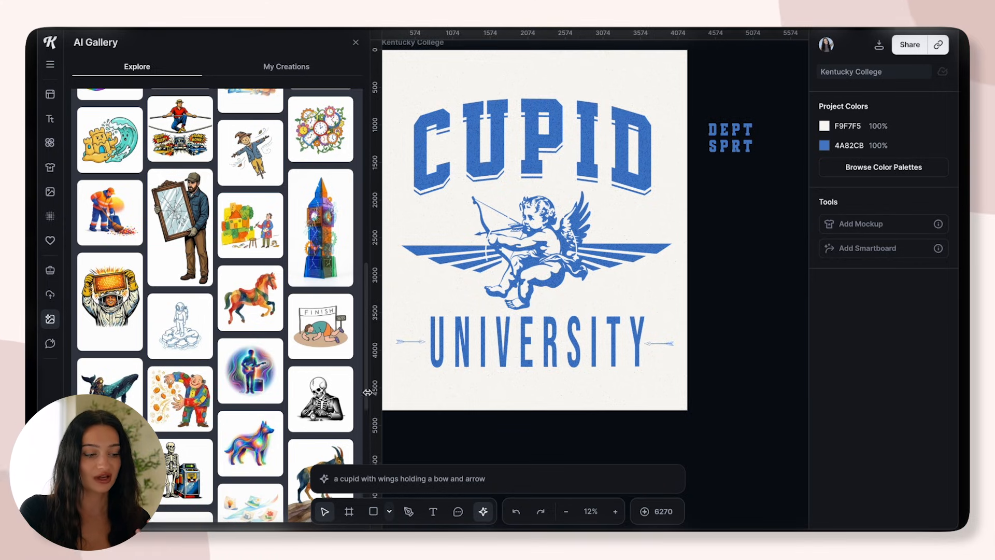
Look through the AI Gallery's Clipart designs and the previously generated images in My Creations
{"action": "scroll", "coordinate": [321, 357], "scroll_direction": "down", "scroll_amount": 5}
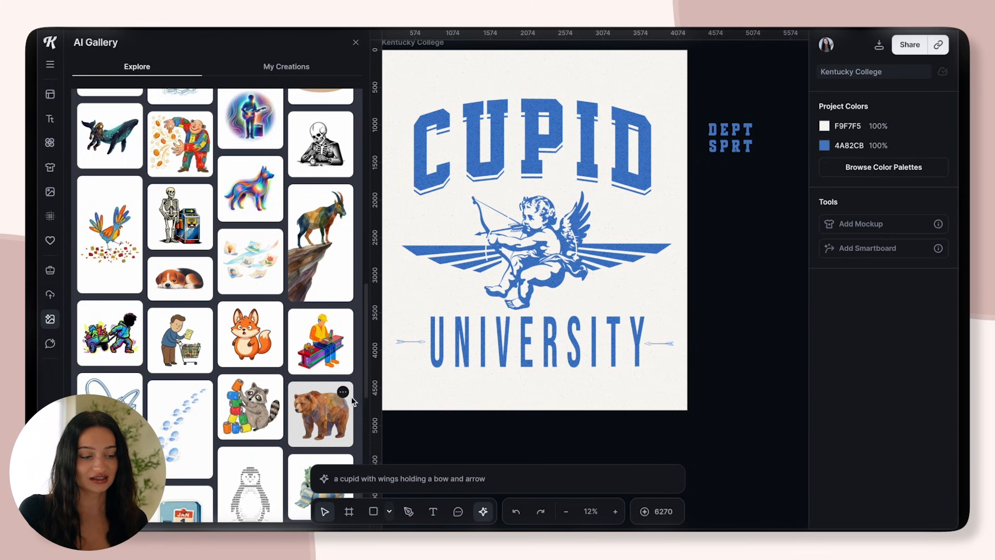
{"action": "scroll", "coordinate": [367, 352], "scroll_direction": "down", "scroll_amount": 8}
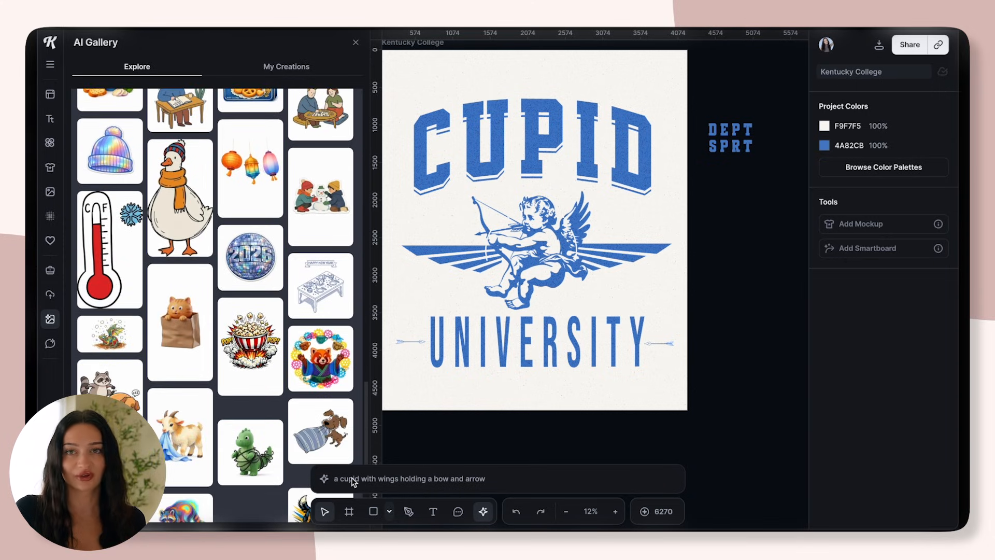
{"action": "scroll", "coordinate": [353, 463], "scroll_direction": "up", "scroll_amount": 3}
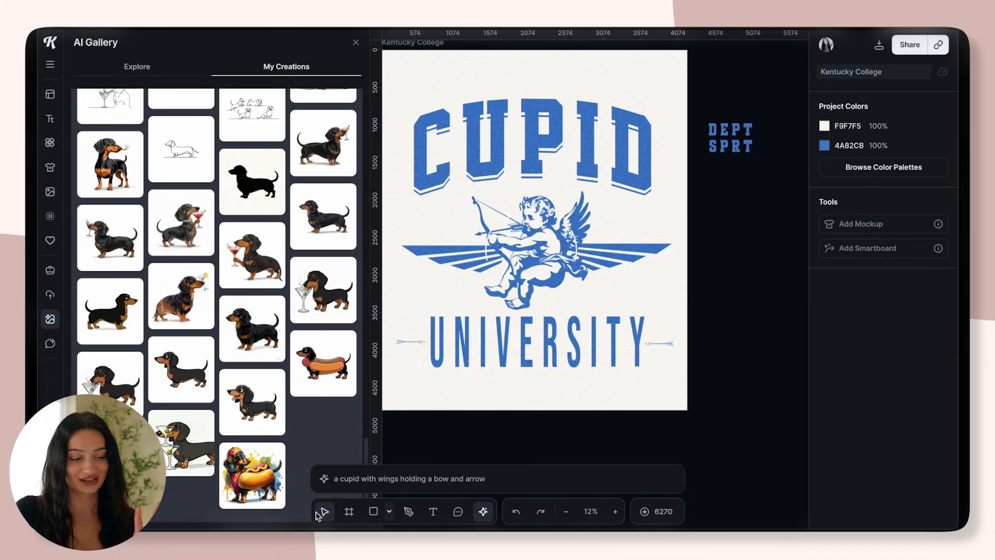
{"action": "scroll", "coordinate": [318, 515], "scroll_direction": "down", "scroll_amount": 4}
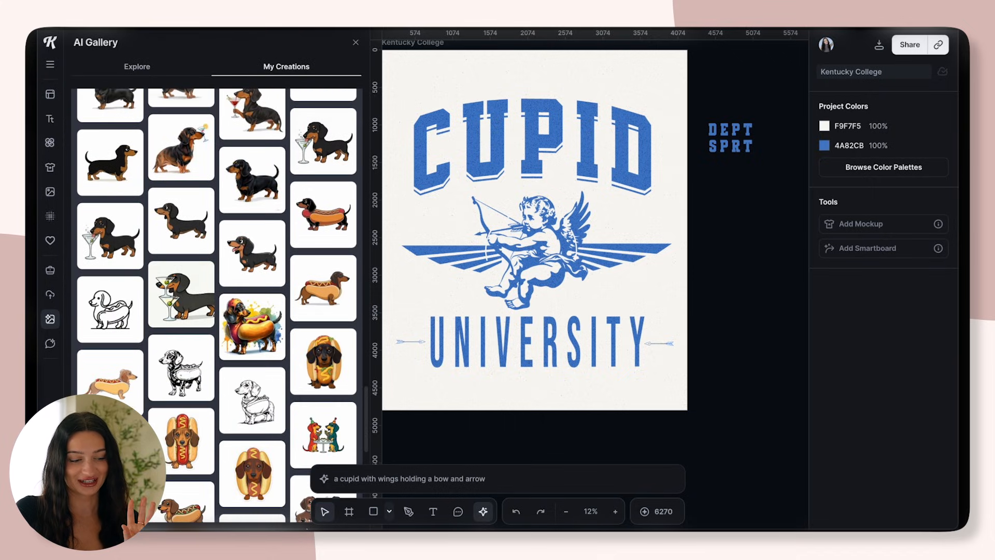
{"action": "left_click_drag", "start_coordinate": [364, 391], "coordinate": [340, 484]}
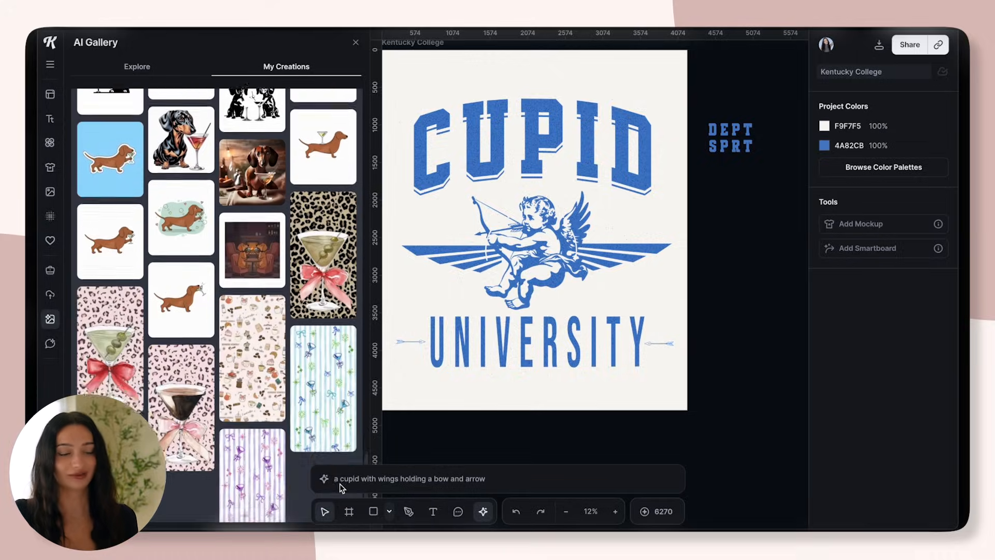
Center the cupid illustration horizontally and vertically on the artboard
{"action": "left_click", "coordinate": [546, 124]}
{"action": "left_click_drag", "start_coordinate": [546, 122], "coordinate": [547, 117]}
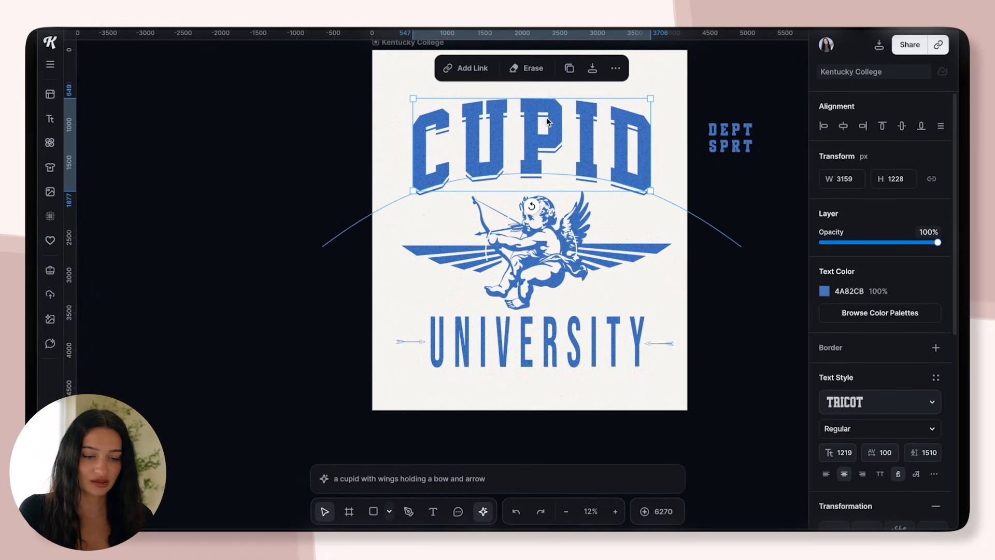
{"action": "left_click", "coordinate": [534, 235]}
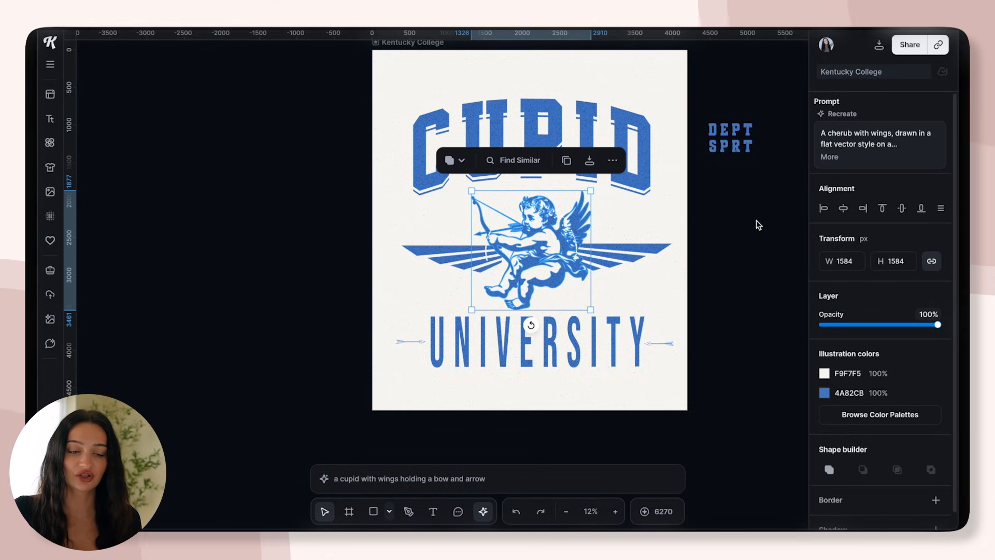
{"action": "left_click", "coordinate": [844, 210]}
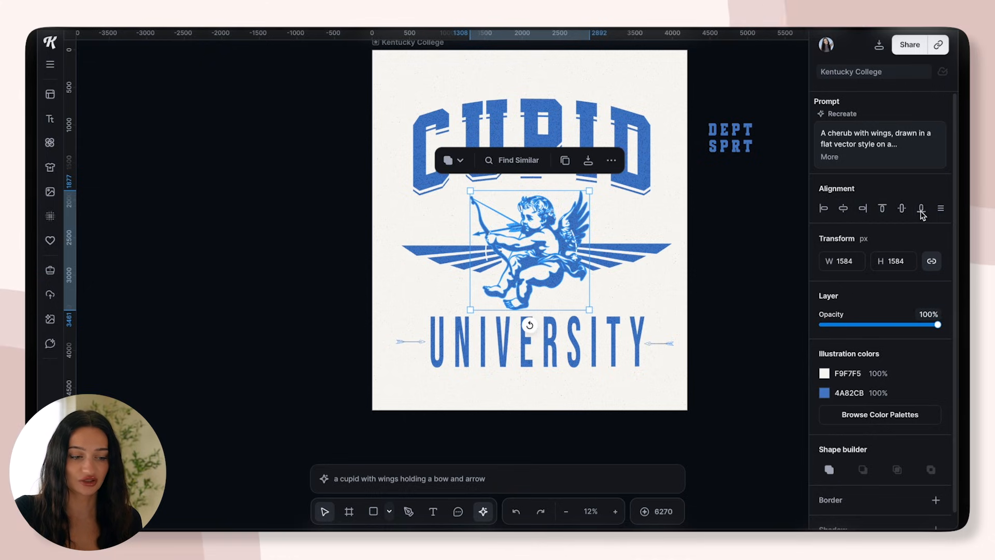
{"action": "left_click", "coordinate": [902, 210]}
{"action": "left_click", "coordinate": [645, 223]}
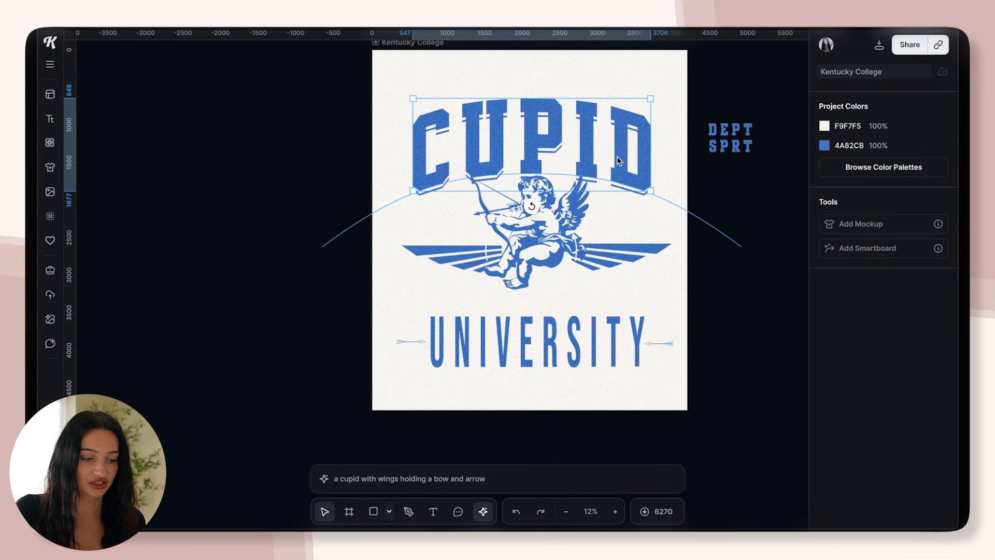
Move the arched CUPID headline up slightly to clear the cupid's head and bow
{"action": "left_click_drag", "start_coordinate": [618, 160], "coordinate": [618, 149]}
{"action": "left_click", "coordinate": [530, 214]}
{"action": "left_click", "coordinate": [612, 220]}
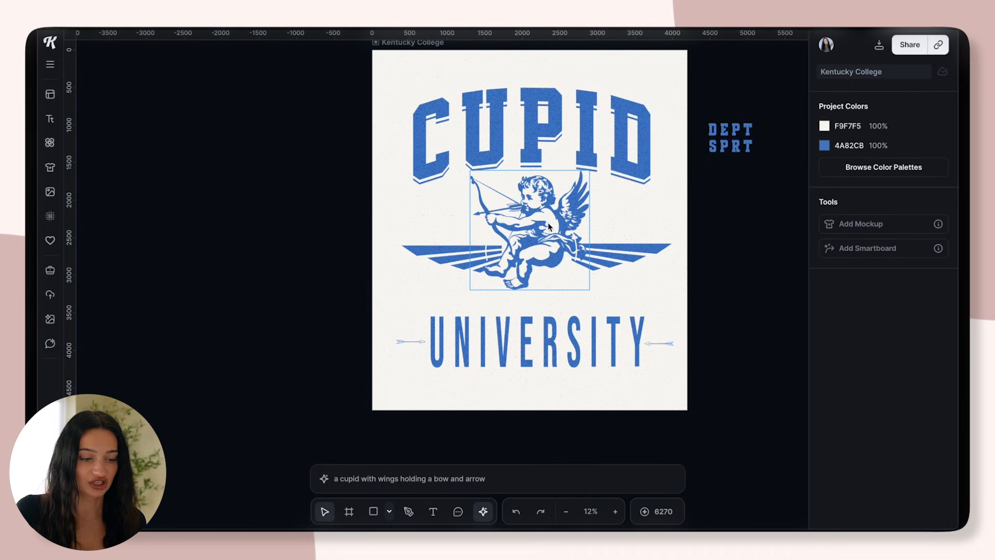
Delete the striped wing shapes on both sides of the cupid, and adjust the spacing of the cupid and the UNIVERSITY line
{"action": "mouse_move", "coordinate": [624, 256]}
{"action": "left_mouse_down"}
{"action": "mouse_move", "coordinate": [636, 229]}
{"action": "mouse_move", "coordinate": [618, 229]}
{"action": "mouse_move", "coordinate": [635, 260]}
{"action": "left_mouse_up"}
{"action": "key", "text": "Delete"}
{"action": "left_click", "coordinate": [454, 253]}
{"action": "key", "text": "Delete"}
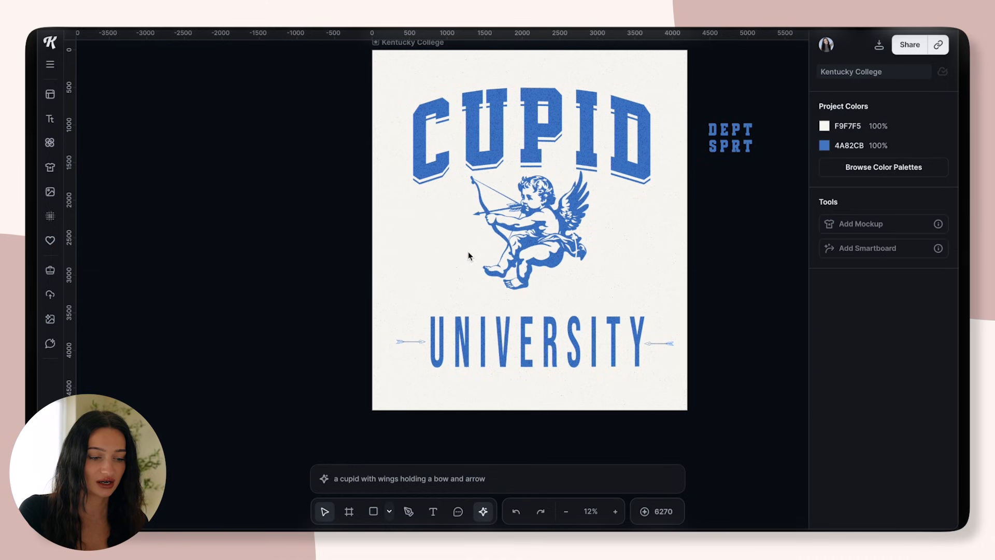
{"action": "left_click", "coordinate": [613, 265]}
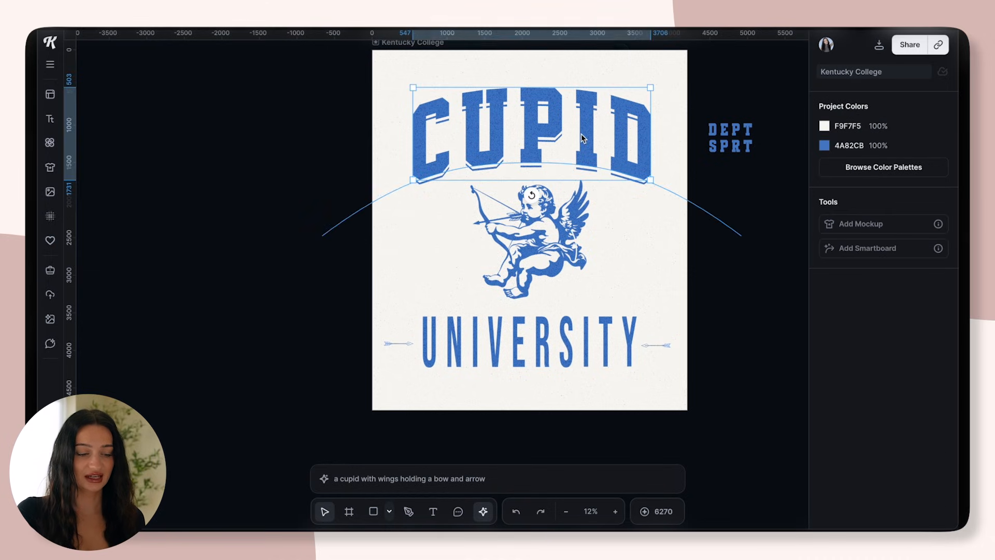
{"action": "left_click", "coordinate": [698, 321]}
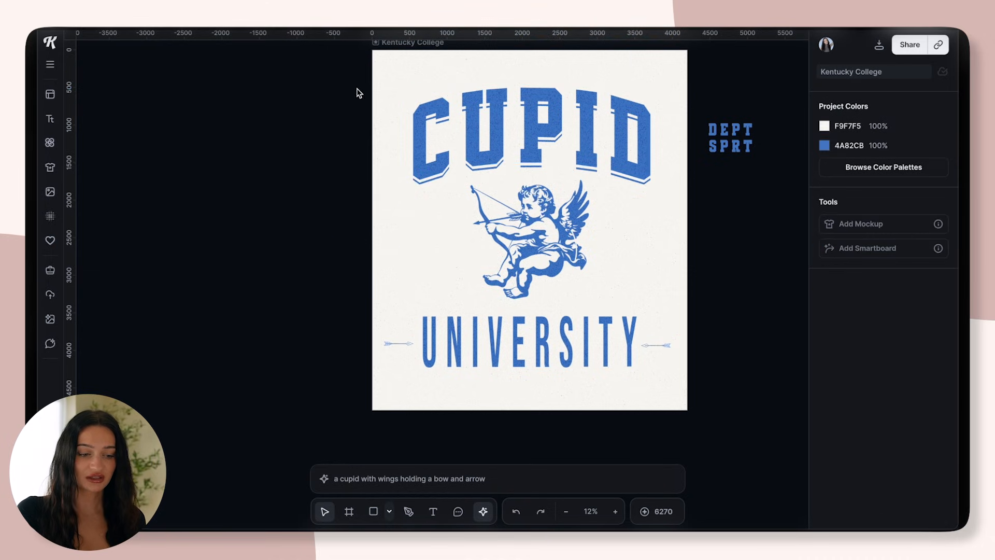
Look through the available color palettes with the headline, cupid, UNIVERSITY text and arrows selected
{"action": "left_click_drag", "start_coordinate": [369, 96], "coordinate": [676, 395]}
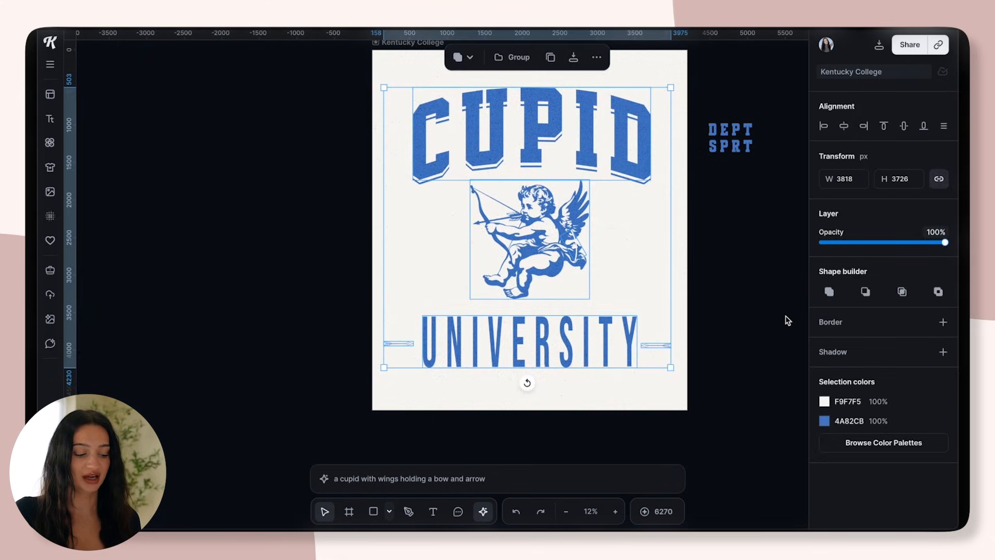
{"action": "scroll", "coordinate": [673, 326], "scroll_direction": "down", "scroll_amount": 3}
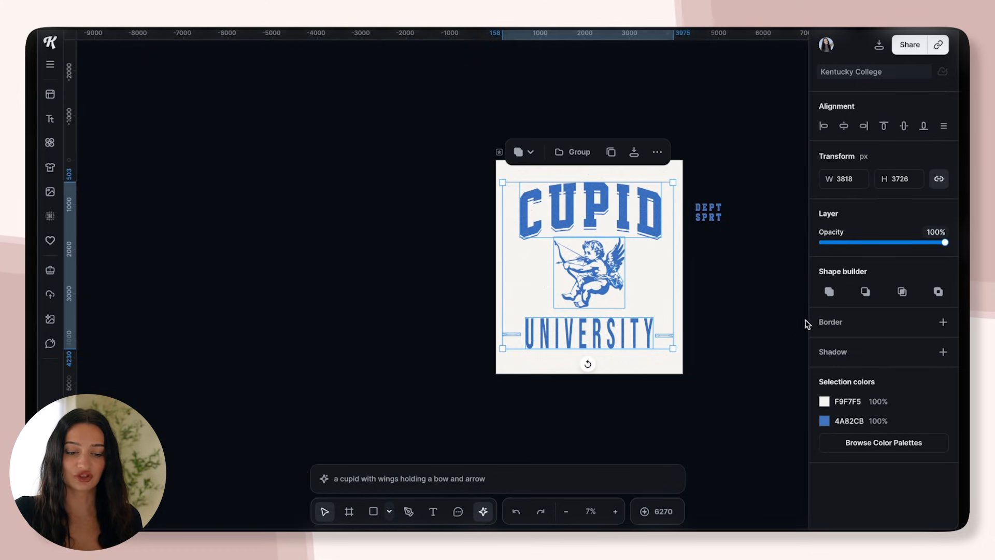
{"action": "left_click", "coordinate": [852, 442]}
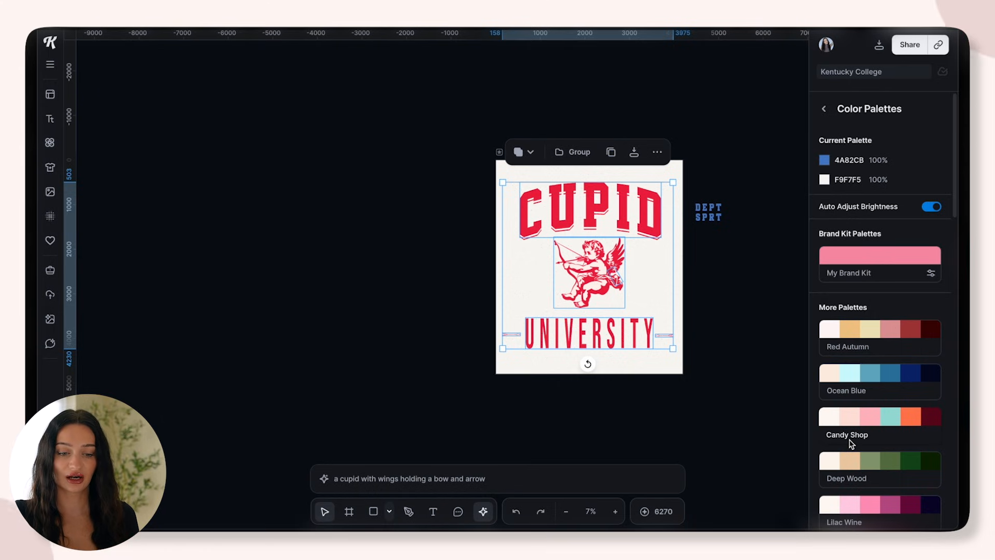
{"action": "scroll", "coordinate": [881, 321], "scroll_direction": "down", "scroll_amount": 3}
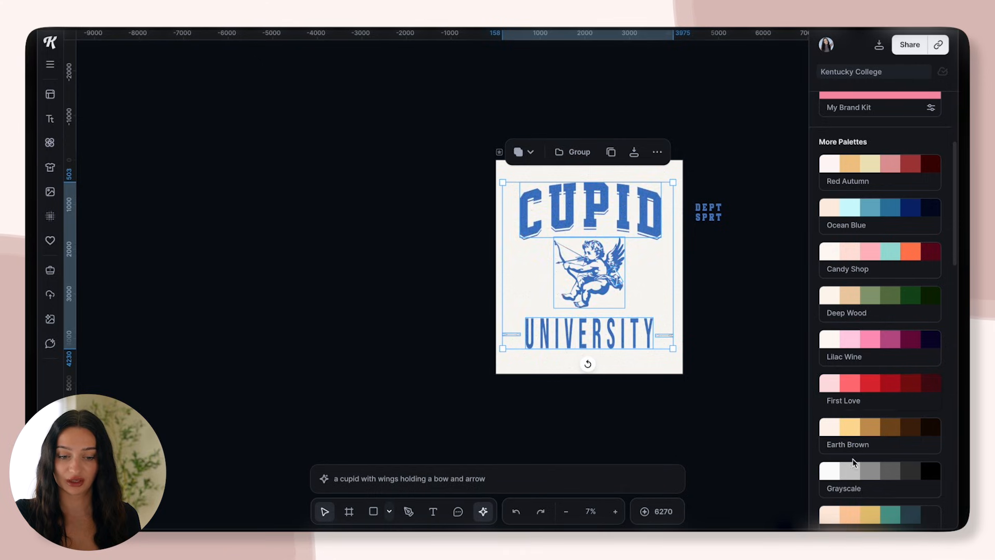
{"action": "scroll", "coordinate": [941, 352], "scroll_direction": "down", "scroll_amount": 10}
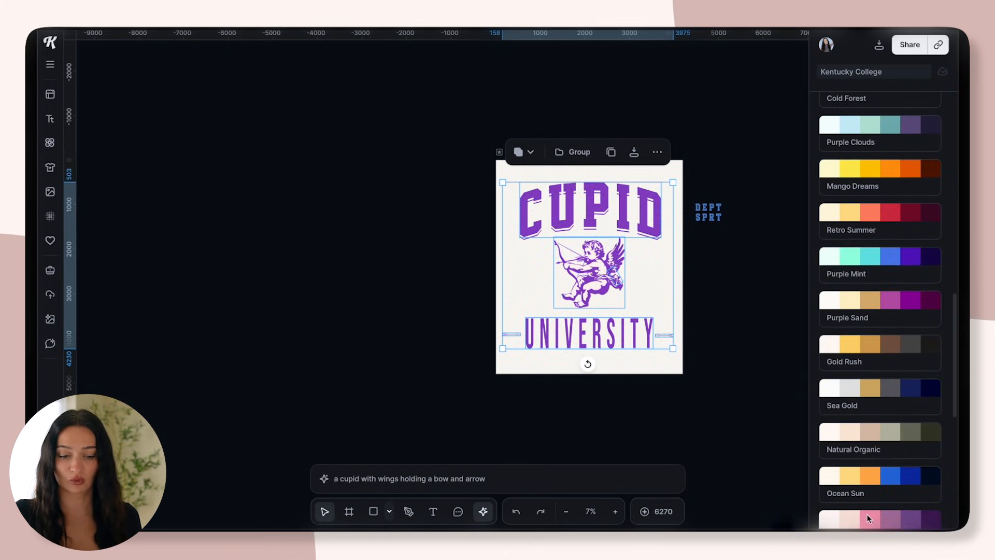
{"action": "left_click_drag", "start_coordinate": [957, 321], "coordinate": [941, 421]}
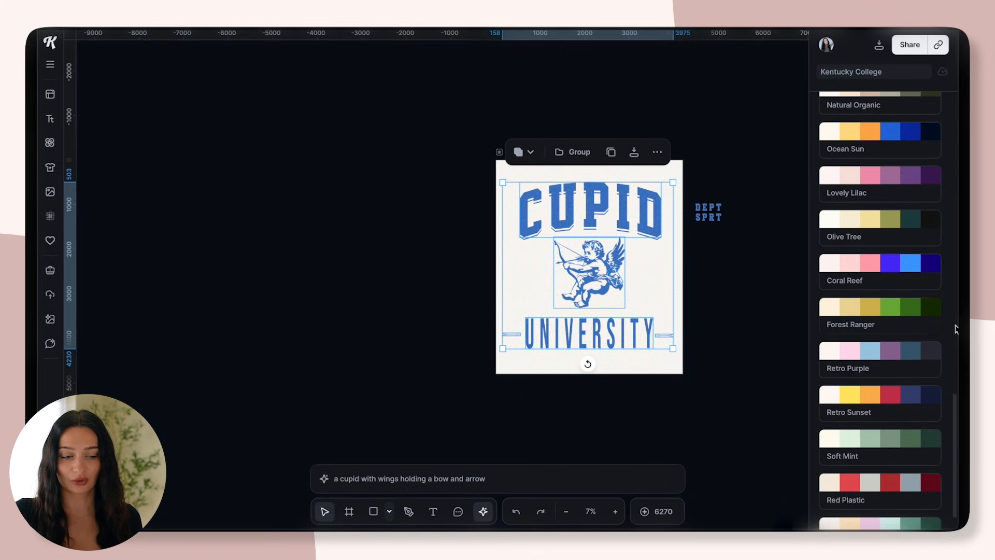
{"action": "left_click_drag", "start_coordinate": [956, 438], "coordinate": [957, 487]}
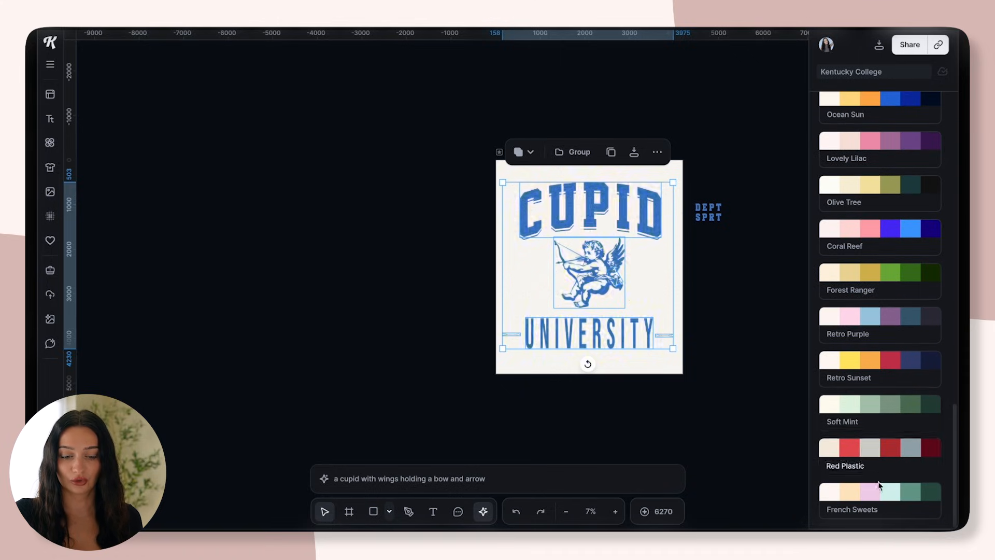
{"action": "left_click_drag", "start_coordinate": [956, 456], "coordinate": [948, 156]}
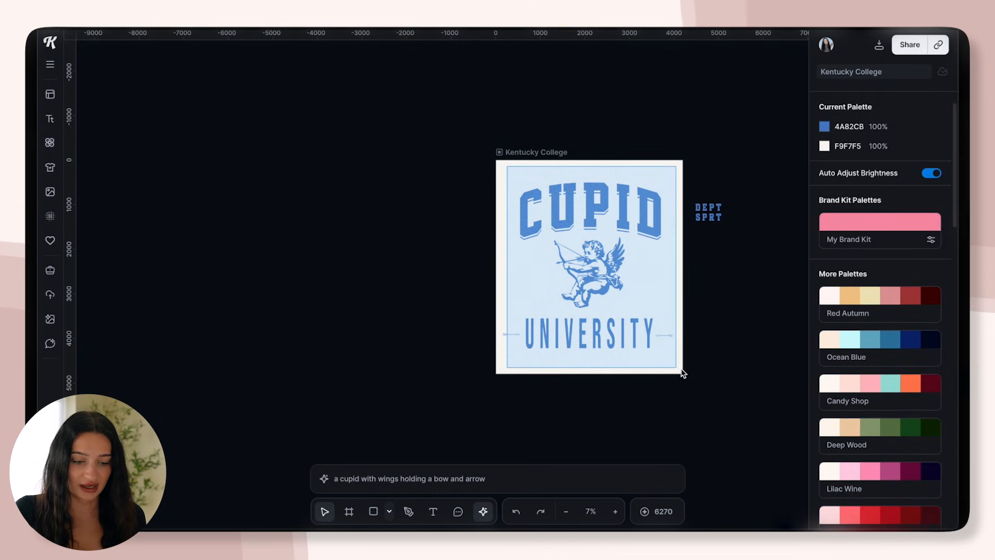
Recolor the blue of the headline, cupid, UNIVERSITY text and arrows to red BF444C
{"action": "left_click", "coordinate": [587, 364]}
{"action": "left_click", "coordinate": [824, 421]}
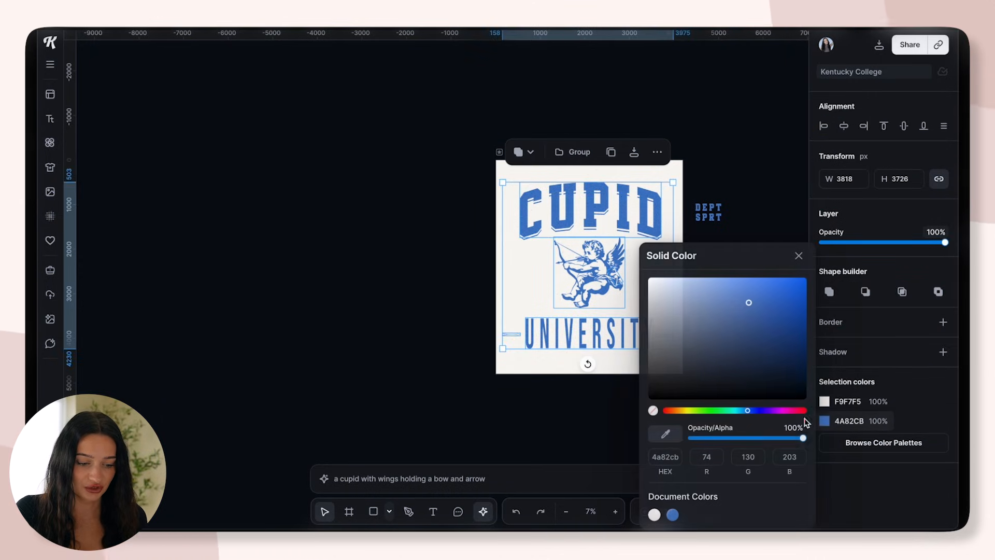
{"action": "left_click", "coordinate": [681, 411]}
{"action": "left_click_drag", "start_coordinate": [681, 411], "coordinate": [801, 418]}
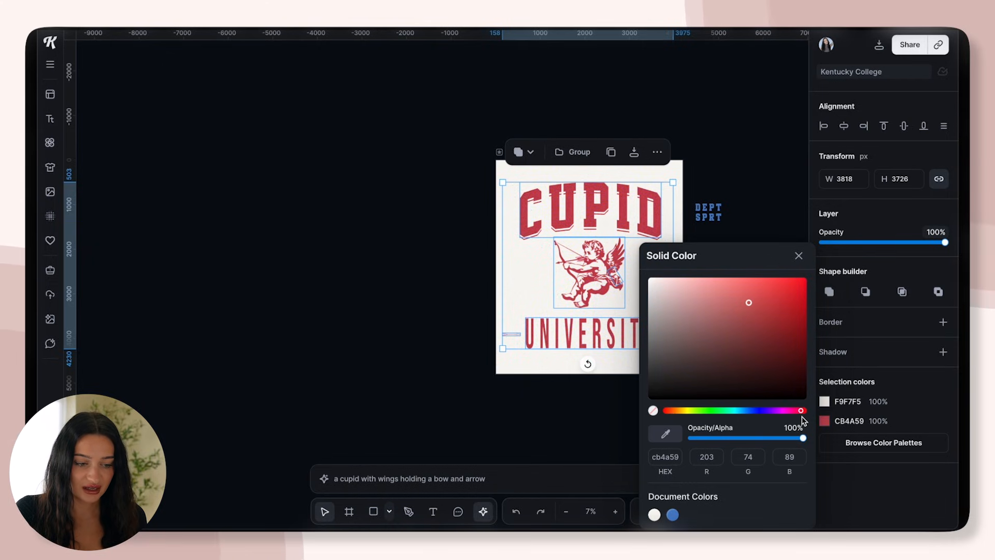
{"action": "left_click_drag", "start_coordinate": [777, 294], "coordinate": [778, 297]}
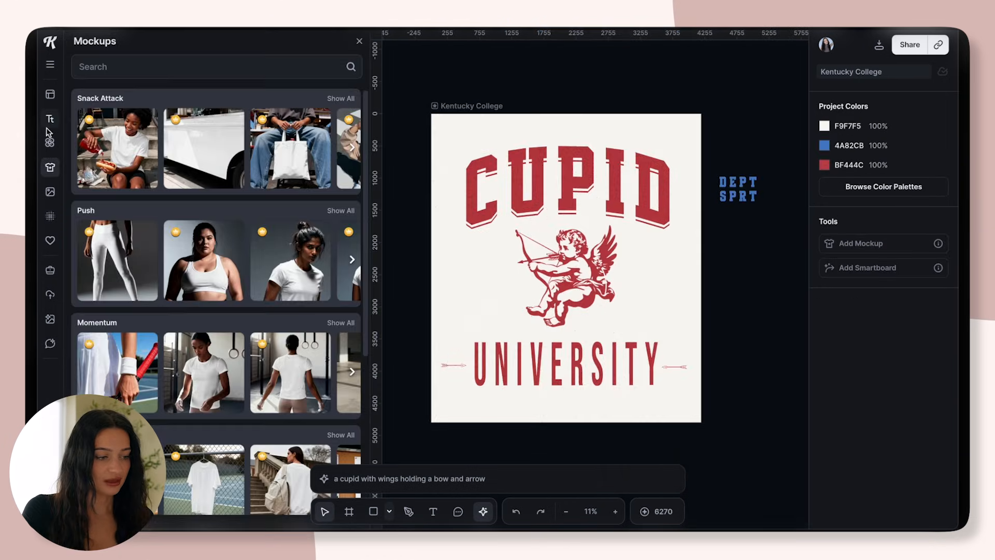
Search the illustrations library for "heart" and look through the heart designs
{"action": "left_click", "coordinate": [50, 142]}
{"action": "left_click", "coordinate": [133, 64]}
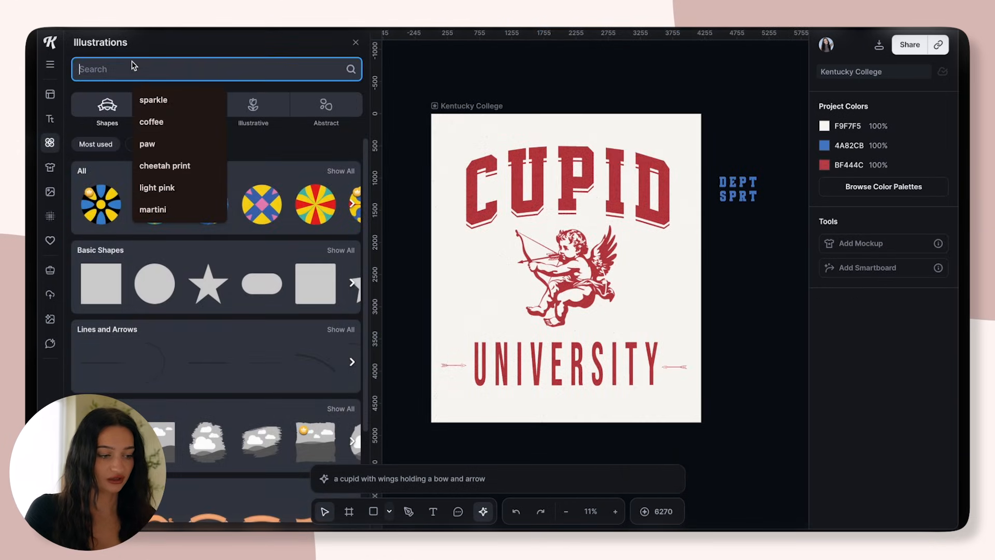
{"action": "type", "text": "heart"}
{"action": "key", "text": "Return"}
{"action": "left_click_drag", "start_coordinate": [366, 172], "coordinate": [322, 342]}
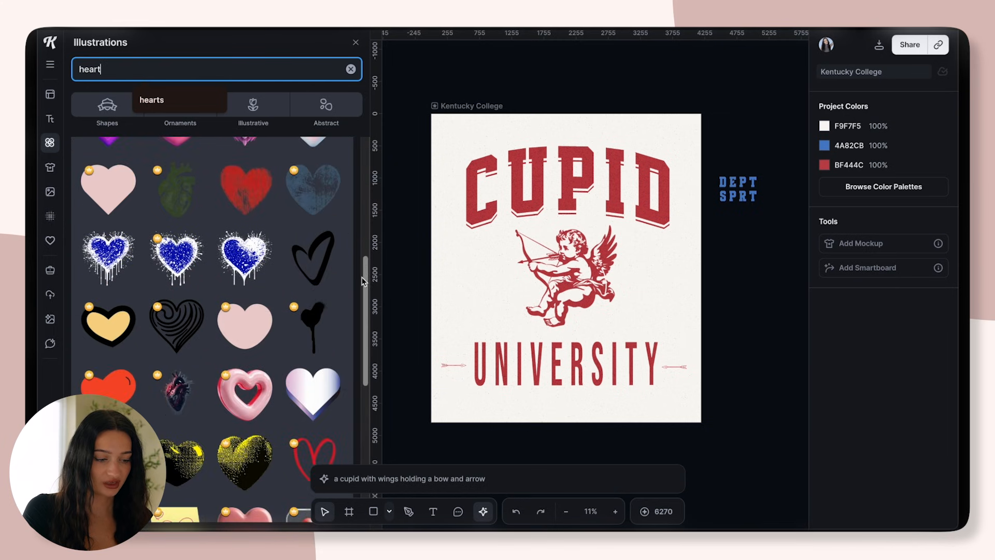
{"action": "scroll", "coordinate": [323, 295], "scroll_direction": "down", "scroll_amount": 5}
Try a black hand-drawn heart outline over the cupid, scaled to about 1782 × 2103 px and tilted
{"action": "left_click_drag", "start_coordinate": [318, 269], "coordinate": [441, 278]}
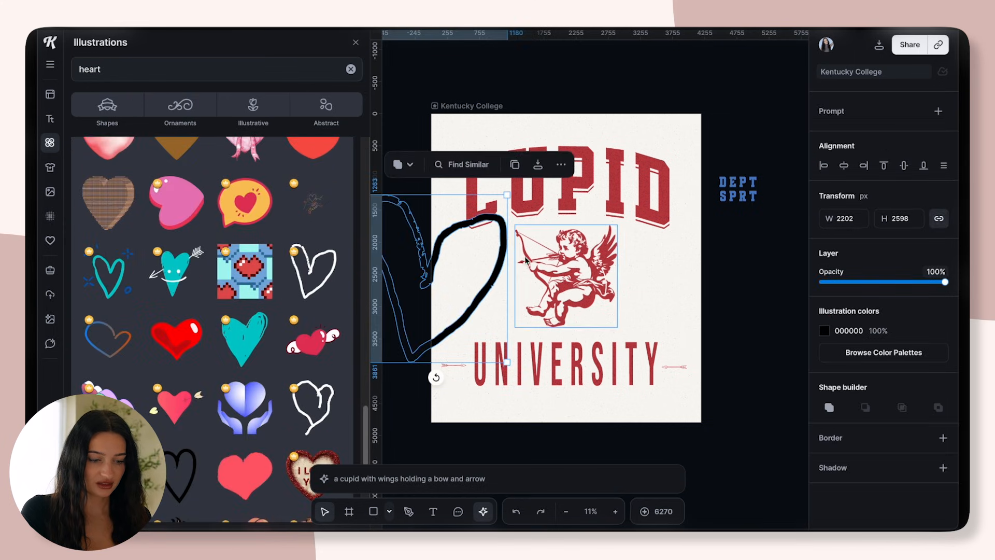
{"action": "left_click_drag", "start_coordinate": [504, 258], "coordinate": [641, 262]}
{"action": "left_click_drag", "start_coordinate": [644, 365], "coordinate": [618, 333]}
{"action": "left_click_drag", "start_coordinate": [607, 268], "coordinate": [620, 279]}
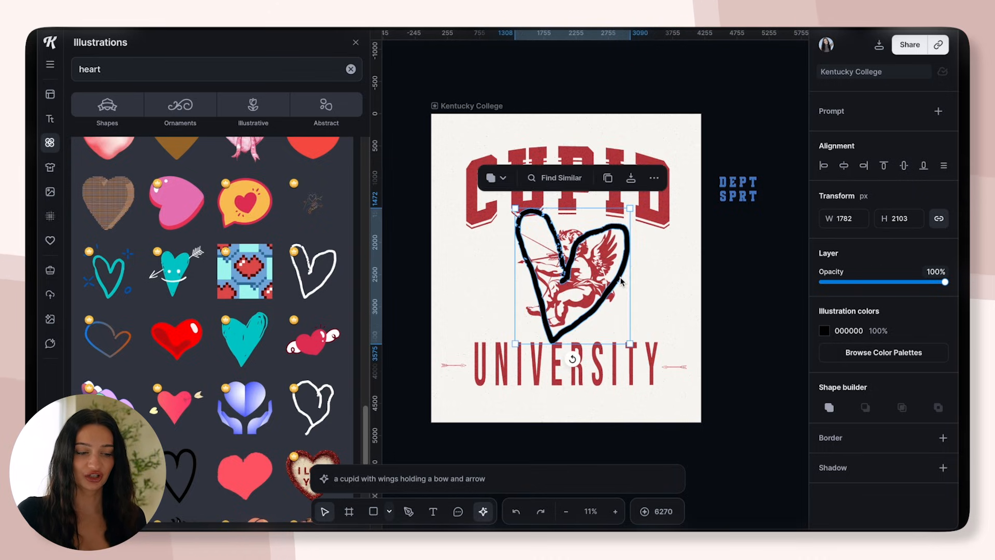
{"action": "left_click_drag", "start_coordinate": [571, 359], "coordinate": [602, 354]}
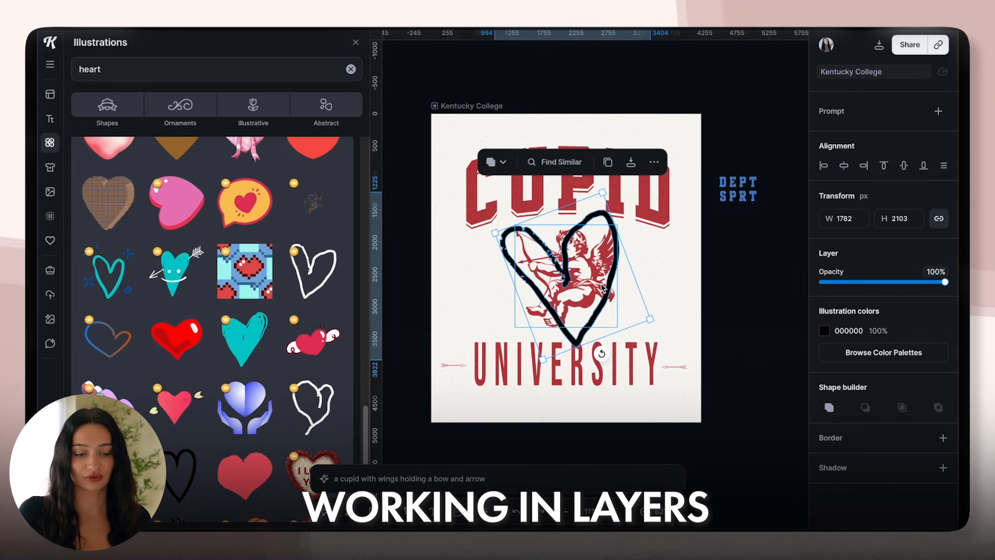
Try the heart outline behind the cupid, sent to the back and rotated more upright
{"action": "left_click", "coordinate": [654, 162]}
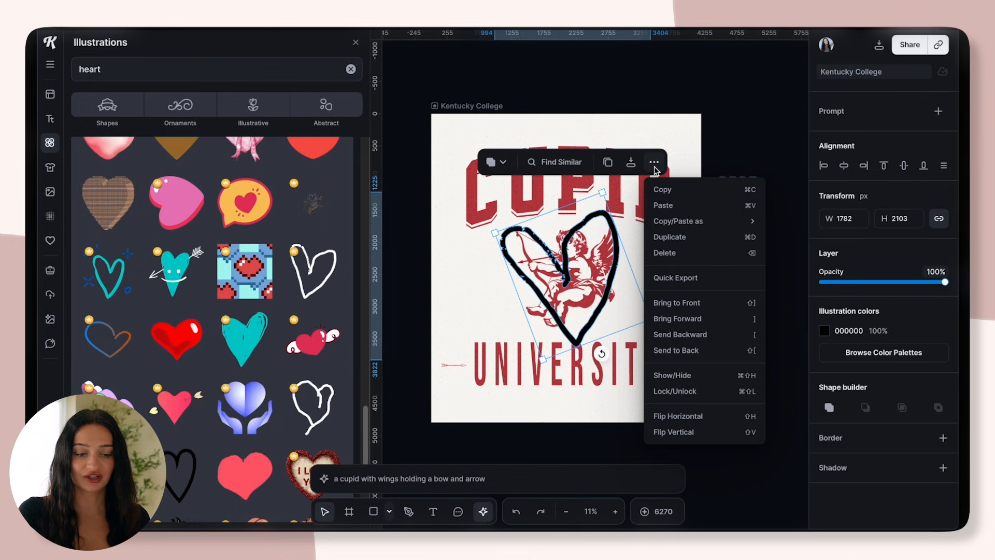
{"action": "left_click", "coordinate": [676, 351]}
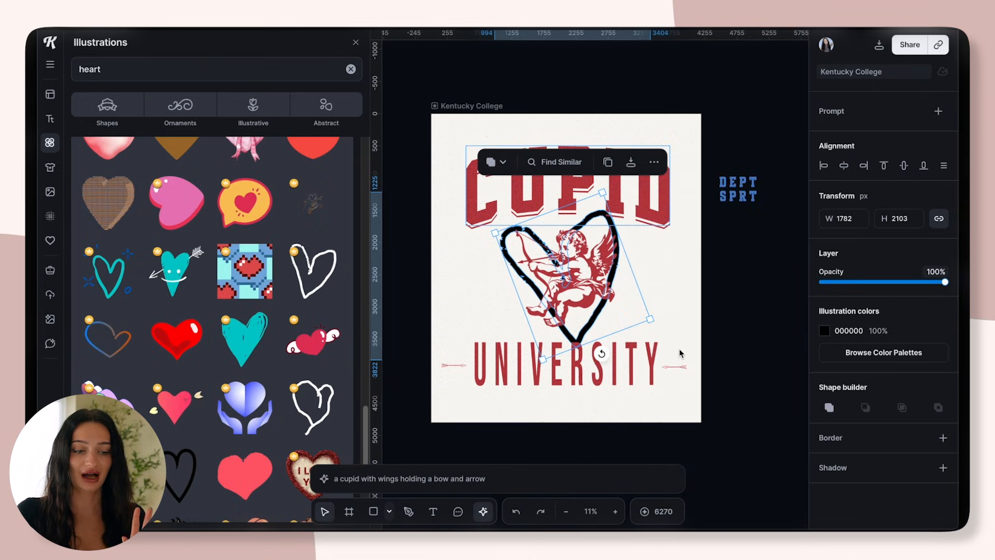
{"action": "left_click", "coordinate": [621, 247]}
{"action": "left_click", "coordinate": [603, 215]}
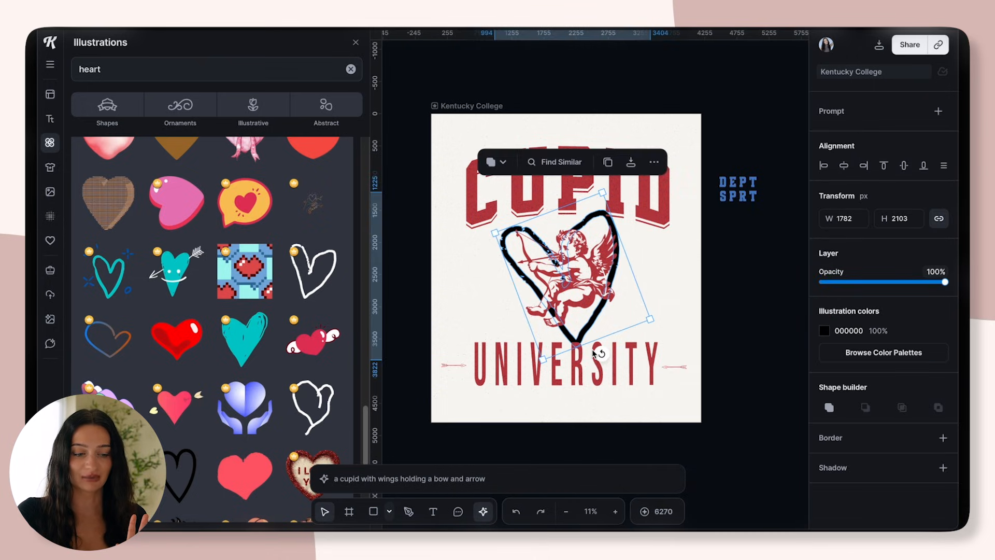
{"action": "left_click_drag", "start_coordinate": [605, 358], "coordinate": [631, 341]}
{"action": "left_click", "coordinate": [666, 314]}
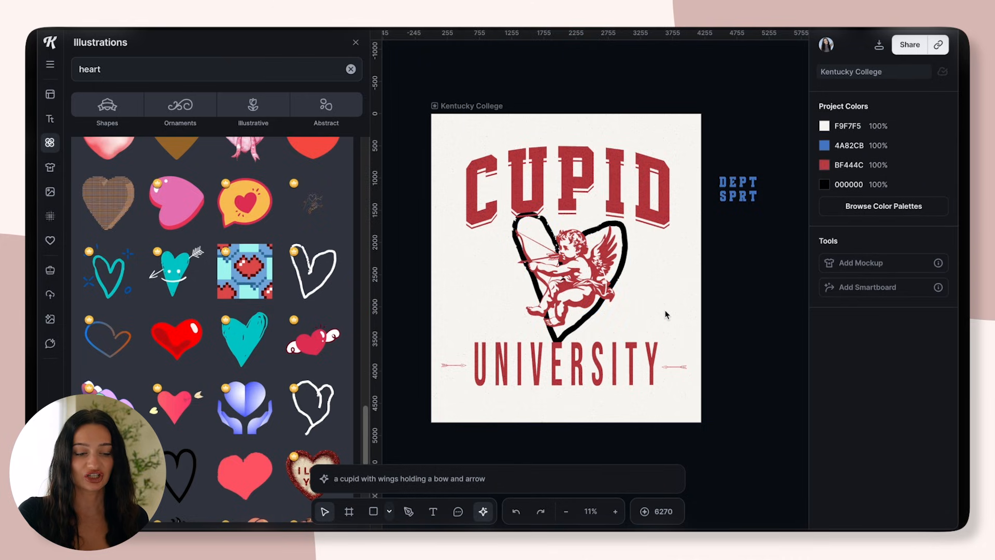
Try the heart outline enlarged to about 2026 × 2391 px around the cupid
{"action": "left_click", "coordinate": [580, 333]}
{"action": "left_click_drag", "start_coordinate": [521, 347], "coordinate": [508, 367]}
{"action": "left_click_drag", "start_coordinate": [607, 311], "coordinate": [614, 301]}
{"action": "left_click", "coordinate": [680, 311]}
{"action": "left_click", "coordinate": [603, 316]}
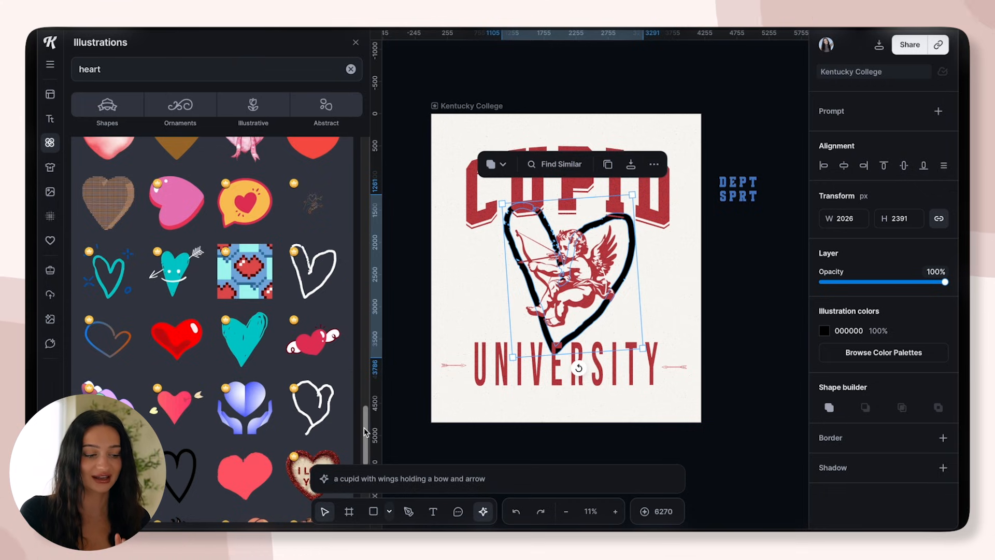
Replace the heart outline with a rounder hand-drawn heart about 2131 × 2165 px behind the cupid
{"action": "left_click_drag", "start_coordinate": [365, 431], "coordinate": [355, 486]}
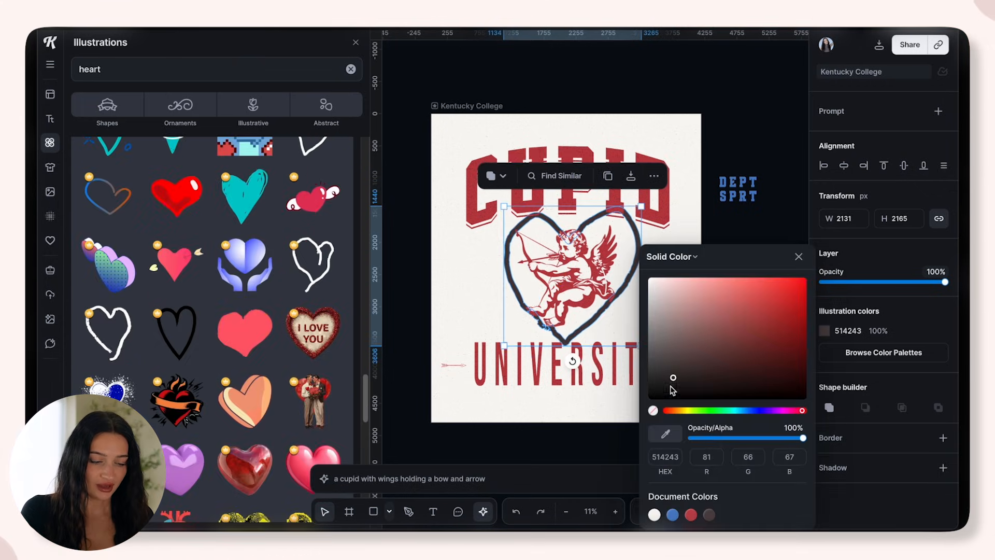
{"action": "left_click", "coordinate": [789, 116]}
Enlarge the cupid to about 1957 px wide over the heart, and recolor the heart outline red BF444C
{"action": "left_click", "coordinate": [578, 282]}
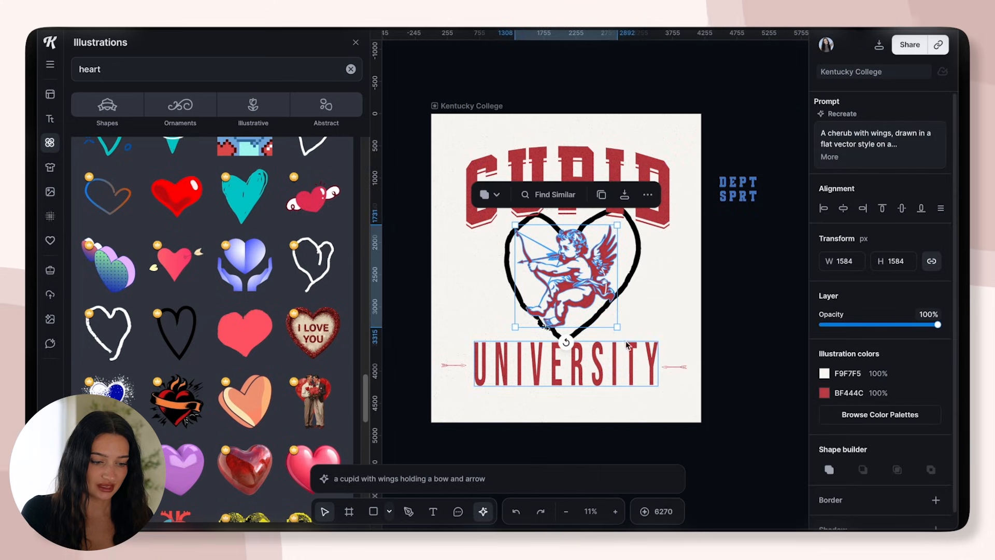
{"action": "left_click_drag", "start_coordinate": [618, 331], "coordinate": [641, 353]}
{"action": "left_click_drag", "start_coordinate": [599, 313], "coordinate": [586, 305]}
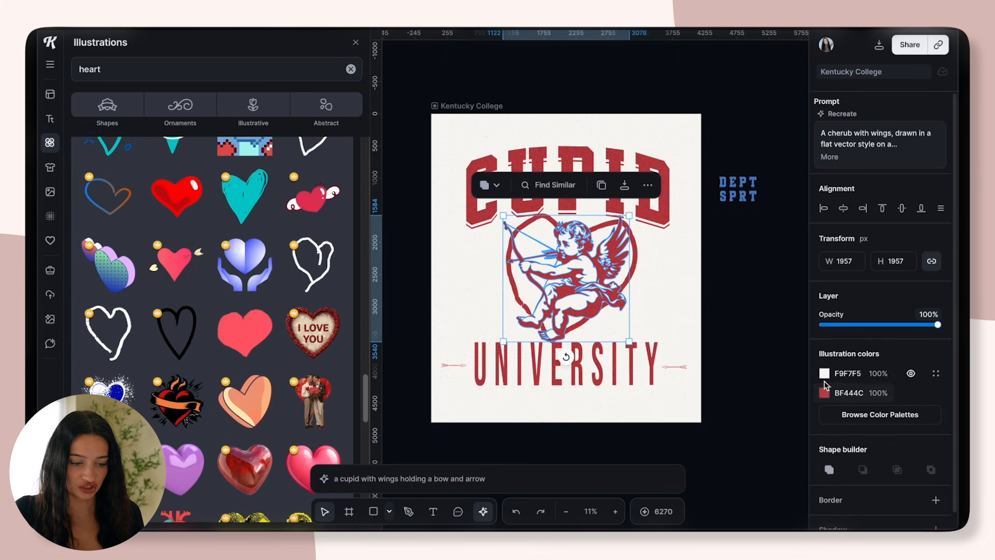
Change the cupid's off-white fill to pale pink FFF3FD and inspect the result up close
{"action": "left_click", "coordinate": [824, 376]}
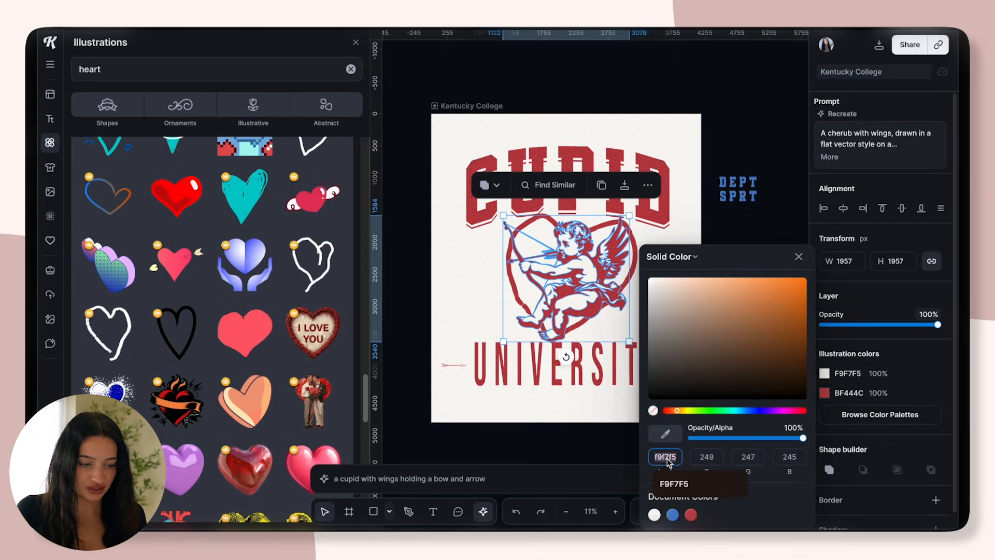
{"action": "type", "text": "fff3fd"}
{"action": "left_click", "coordinate": [743, 160]}
{"action": "scroll", "coordinate": [651, 266], "scroll_direction": "up", "scroll_amount": 5}
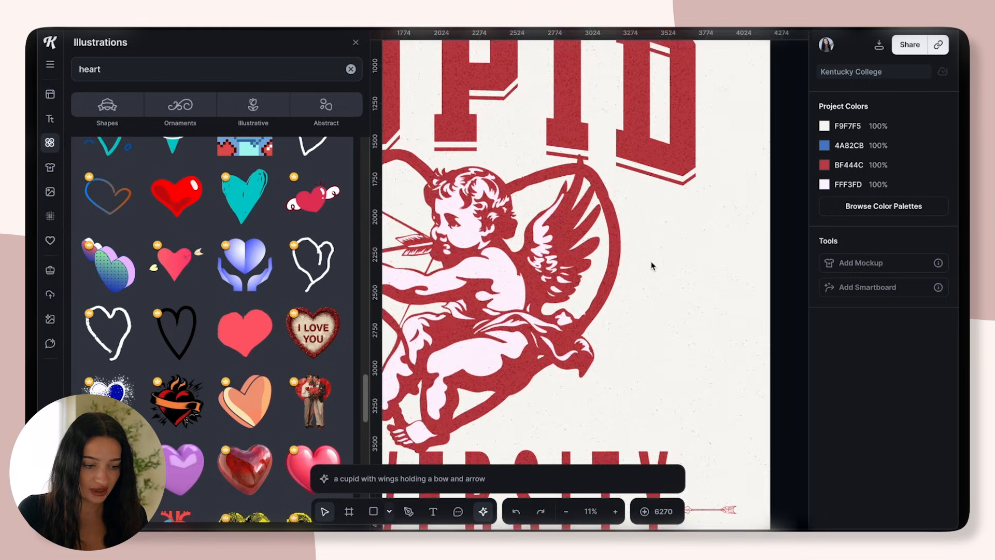
{"action": "scroll", "coordinate": [583, 329], "scroll_direction": "down", "scroll_amount": 5}
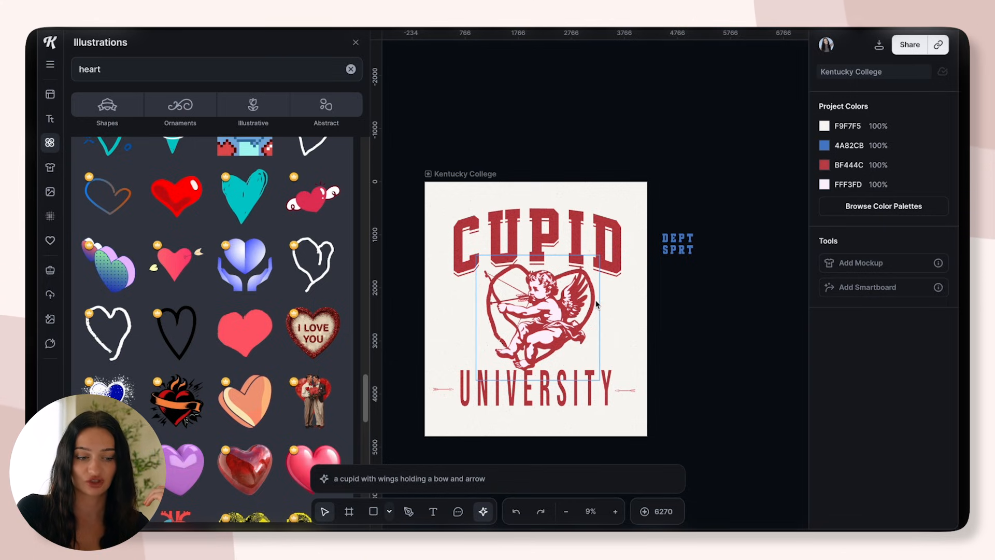
Move the arched CUPID headline up slightly to give the heart outline more room
{"action": "scroll", "coordinate": [549, 304], "scroll_direction": "up", "scroll_amount": 2}
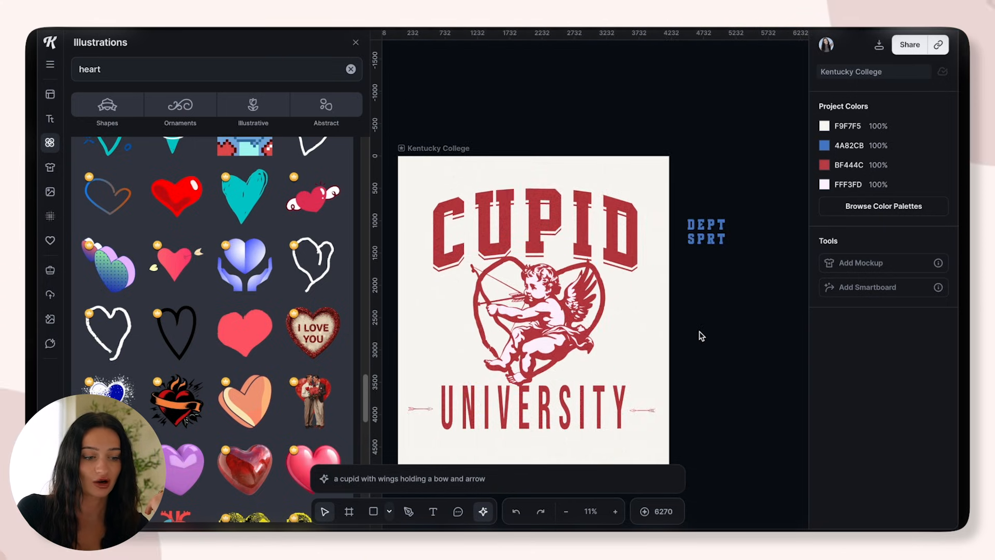
{"action": "left_click", "coordinate": [598, 242]}
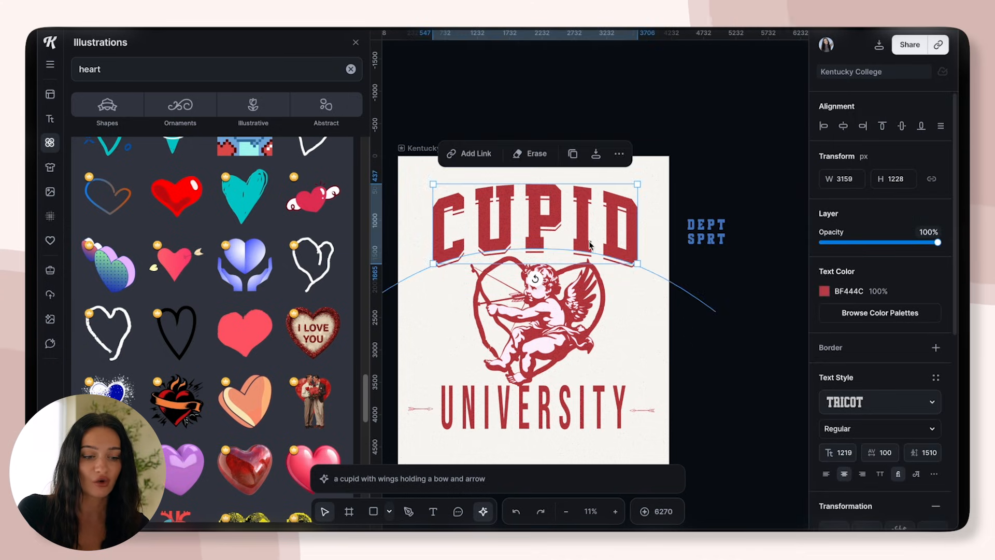
{"action": "left_click", "coordinate": [628, 325]}
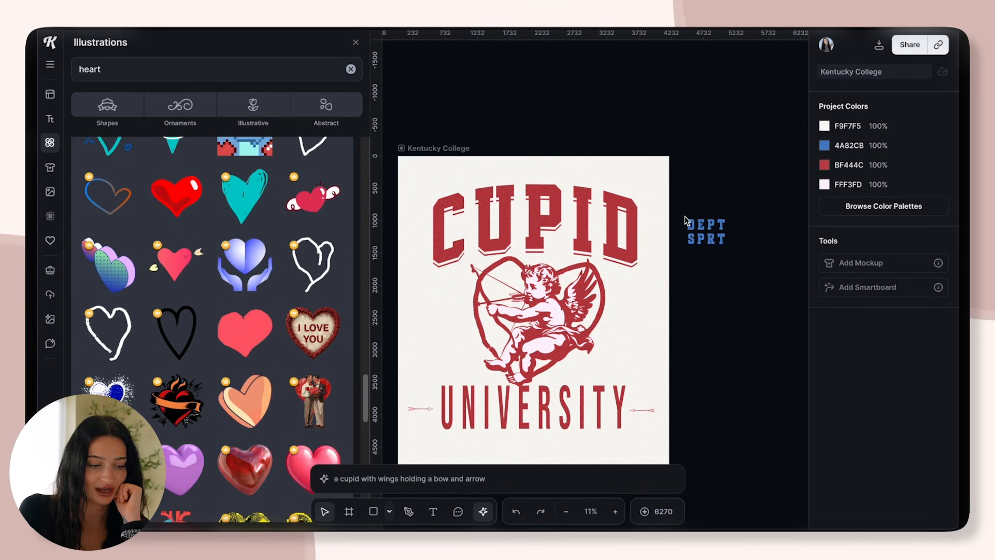
Move the DEPT text onto the artboard beside the heart on the bow side, and change it to EST
{"action": "left_click", "coordinate": [707, 223]}
{"action": "left_click_drag", "start_coordinate": [706, 223], "coordinate": [469, 327]}
{"action": "double_click", "coordinate": [450, 322]}
{"action": "type", "text": "EST"}
Place the EST and SPRT texts on opposite sides of the heart and change SPRT to 1983
{"action": "left_click_drag", "start_coordinate": [704, 239], "coordinate": [660, 294]}
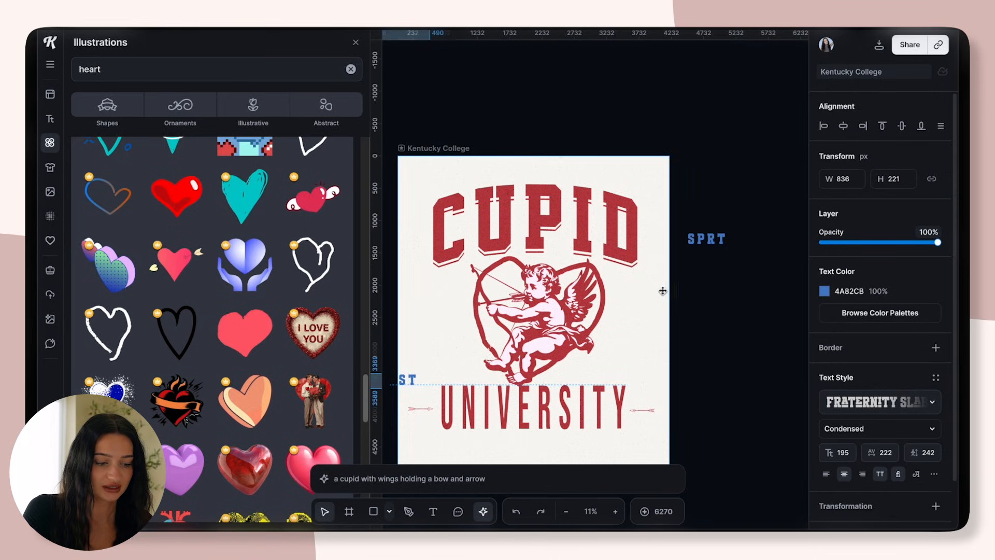
{"action": "left_click_drag", "start_coordinate": [707, 247], "coordinate": [630, 324]}
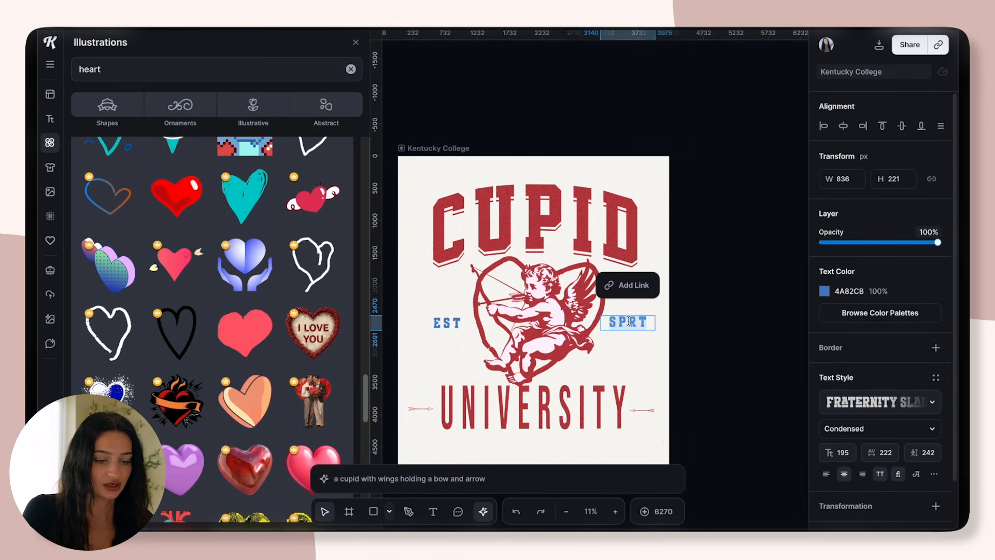
{"action": "left_click", "coordinate": [670, 323]}
{"action": "left_click_drag", "start_coordinate": [641, 325], "coordinate": [637, 323]}
{"action": "left_click", "coordinate": [672, 341]}
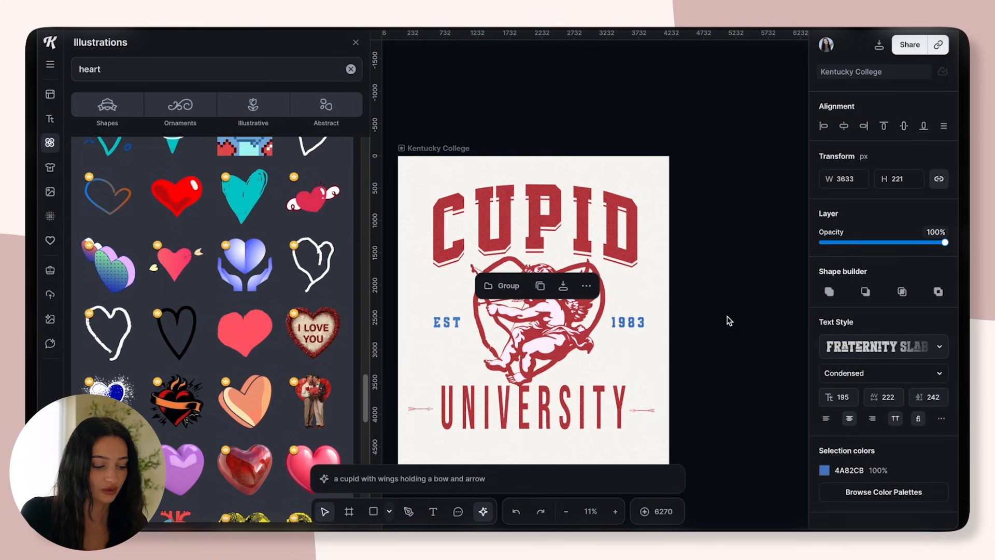
Recolor EST and 1983 to red BF444C and move the small arrow ornaments directly beneath them
{"action": "left_click", "coordinate": [680, 372]}
{"action": "left_click", "coordinate": [630, 330]}
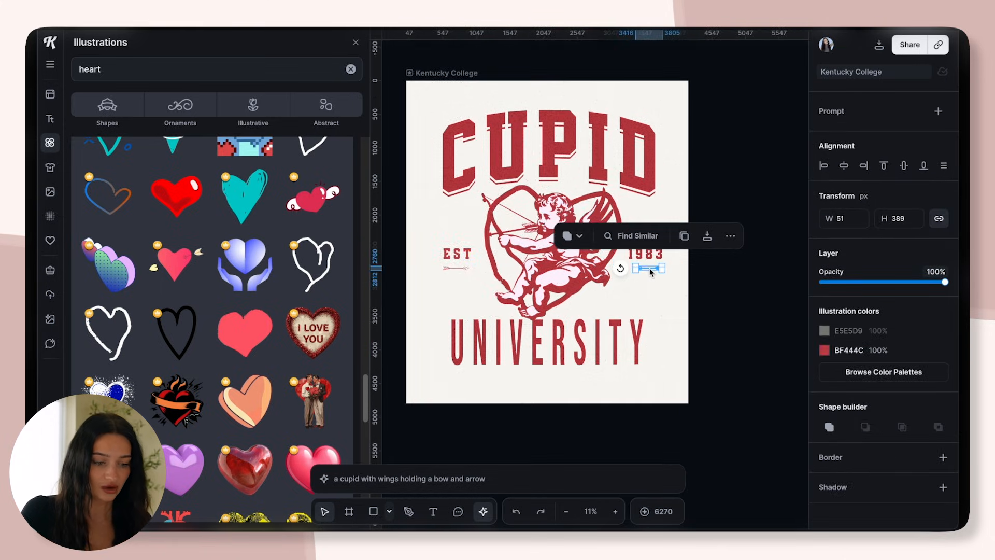
{"action": "left_click", "coordinate": [686, 300]}
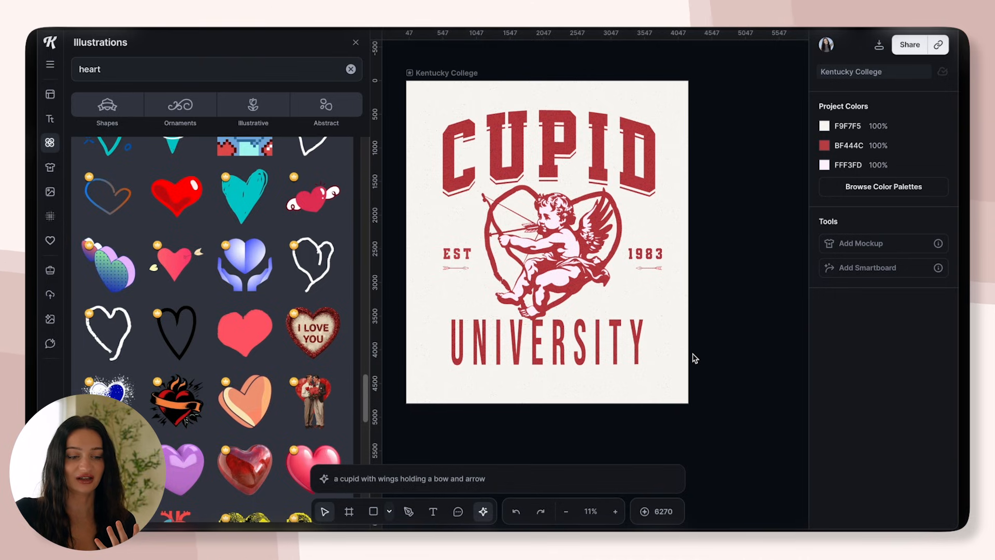
Move the UNIVERSITY text down slightly to leave more room below the cupid's feet
{"action": "left_click", "coordinate": [550, 358]}
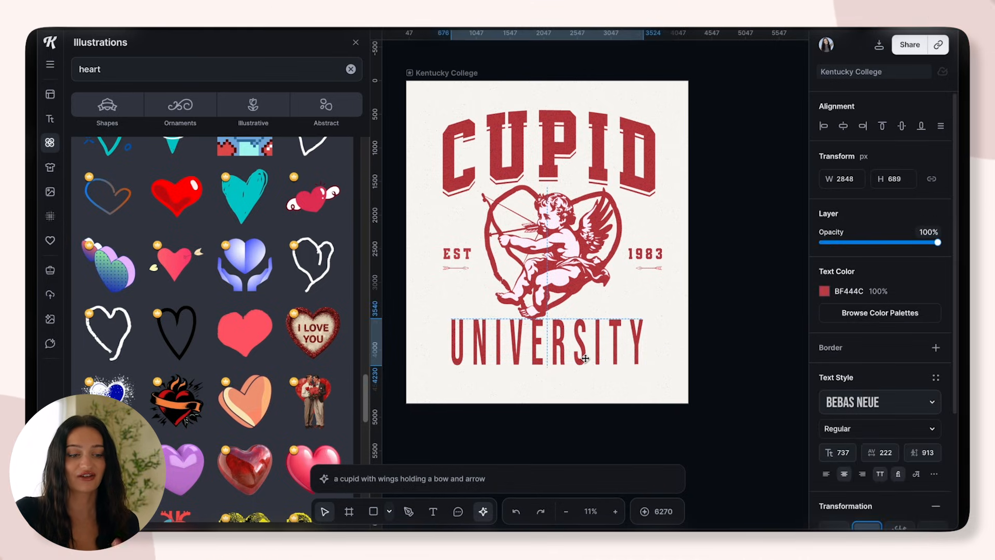
{"action": "left_click_drag", "start_coordinate": [585, 357], "coordinate": [586, 362]}
{"action": "left_click", "coordinate": [659, 359]}
{"action": "left_click", "coordinate": [578, 359]}
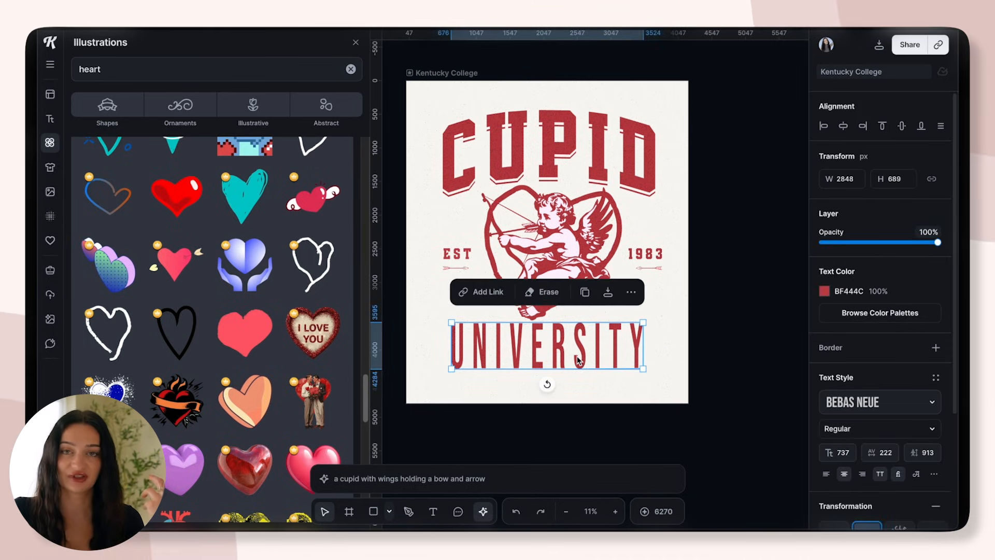
Browse handmade typefaces for the UNIVERSITY text, searching for "punk" and "cur" and previewing alternatives
{"action": "left_click", "coordinate": [872, 402]}
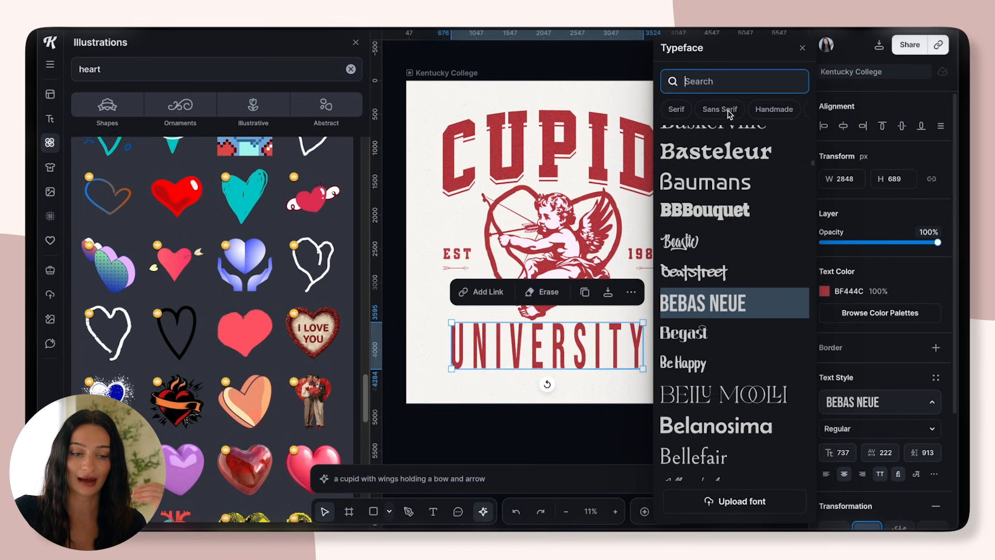
{"action": "left_click", "coordinate": [774, 109]}
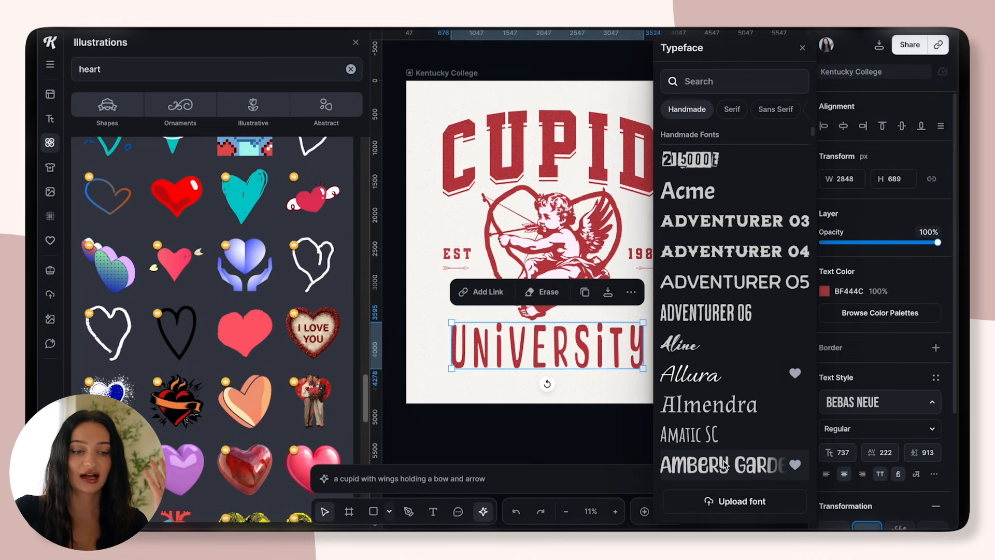
{"action": "left_click", "coordinate": [726, 85]}
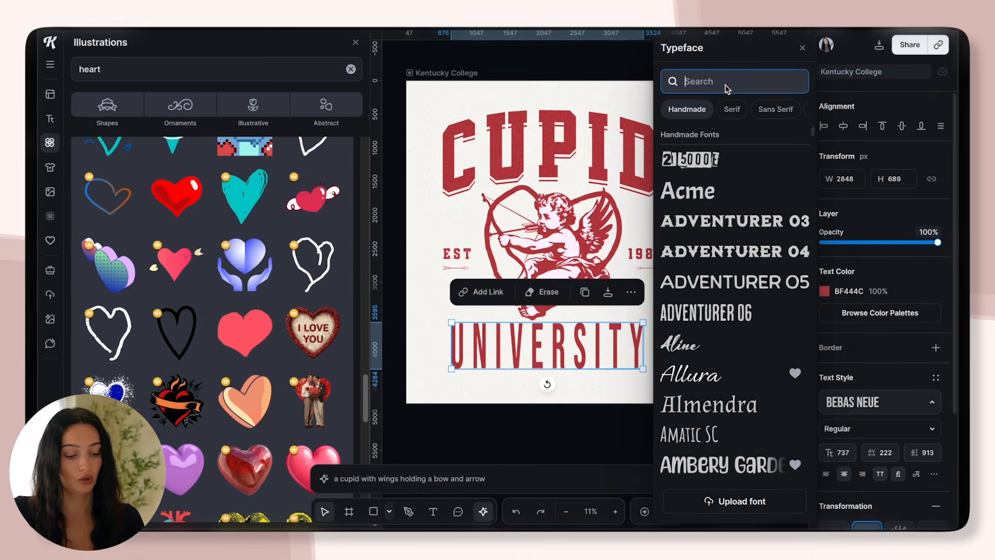
{"action": "type", "text": "punk"}
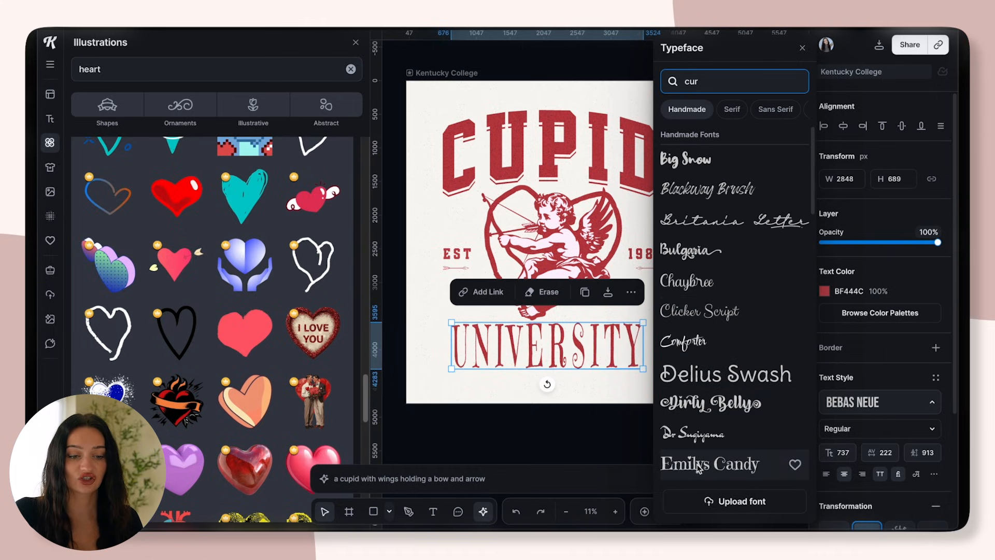
{"action": "scroll", "coordinate": [736, 259], "scroll_direction": "down", "scroll_amount": 5}
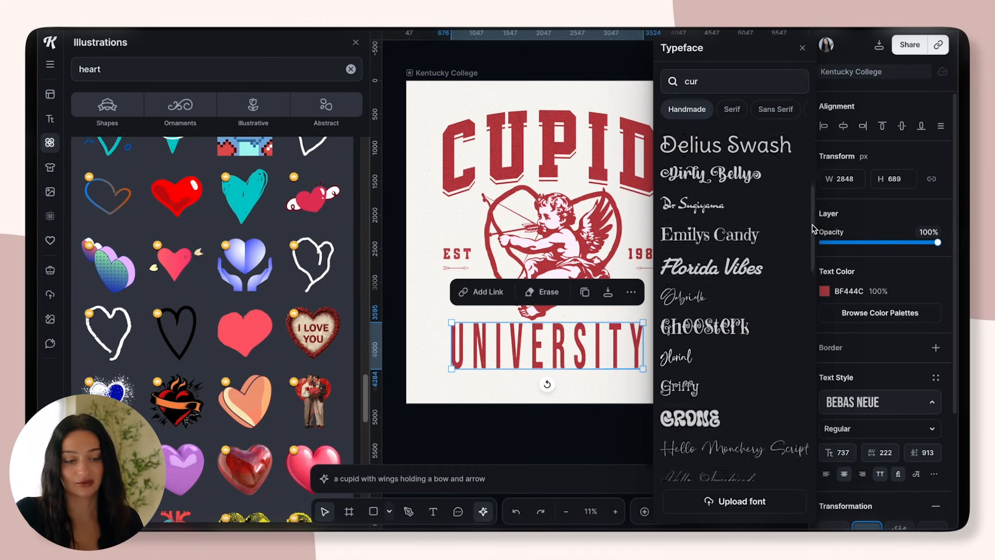
Set the UNIVERSITY text's letter spacing to 200 and nudge the word slightly lower
{"action": "left_click", "coordinate": [600, 354]}
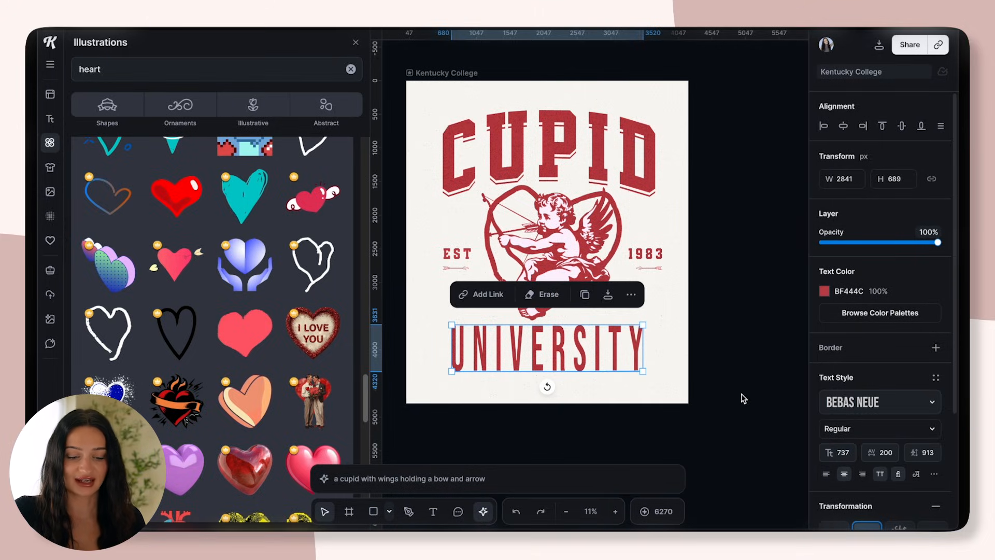
Try the four text shadow styles on the UNIVERSITY text, remove the shadow, and look at the text decoration options
{"action": "scroll", "coordinate": [935, 382], "scroll_direction": "down", "scroll_amount": 3}
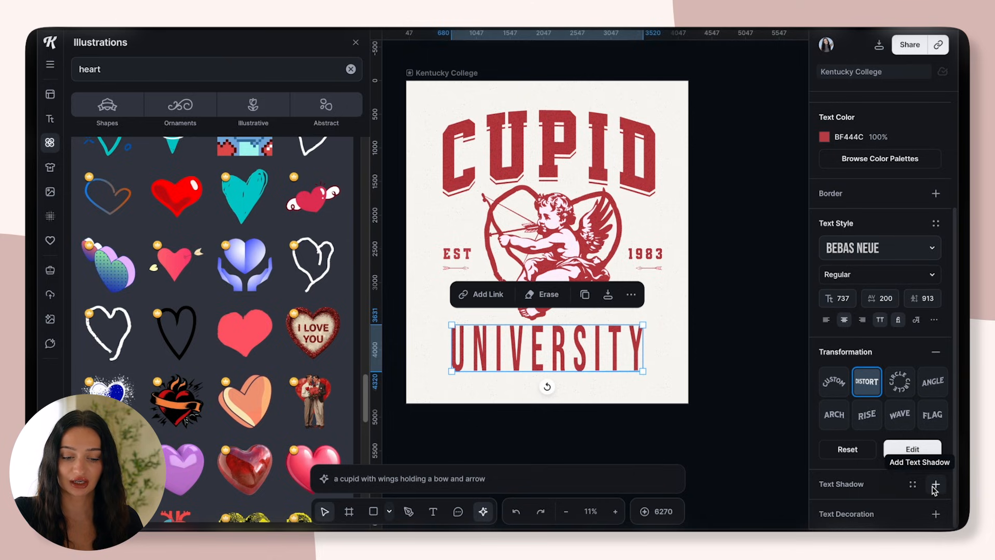
{"action": "left_click", "coordinate": [936, 484]}
{"action": "scroll", "coordinate": [949, 366], "scroll_direction": "down", "scroll_amount": 3}
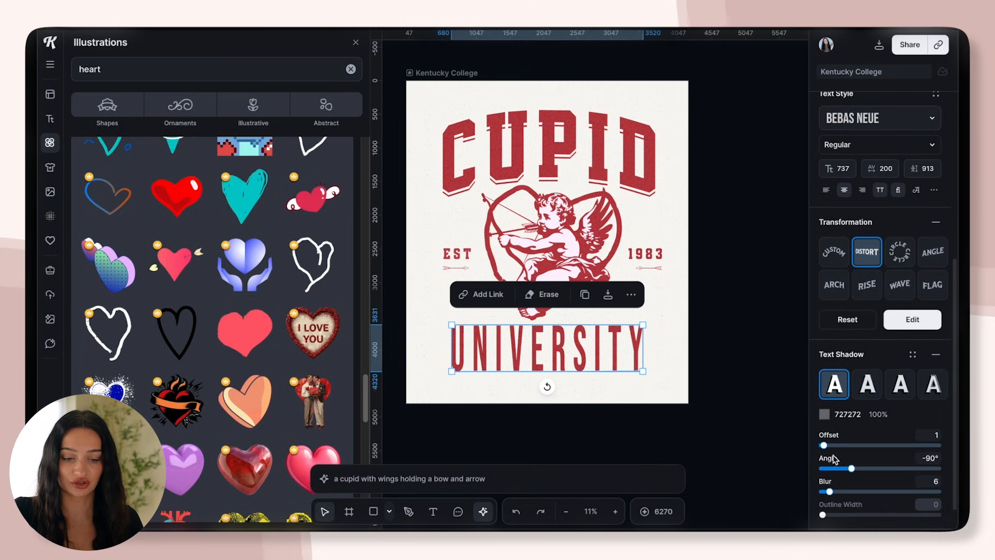
{"action": "left_click", "coordinate": [868, 386]}
{"action": "left_click", "coordinate": [901, 386]}
{"action": "left_click", "coordinate": [931, 391]}
{"action": "left_click_drag", "start_coordinate": [825, 464], "coordinate": [822, 464]}
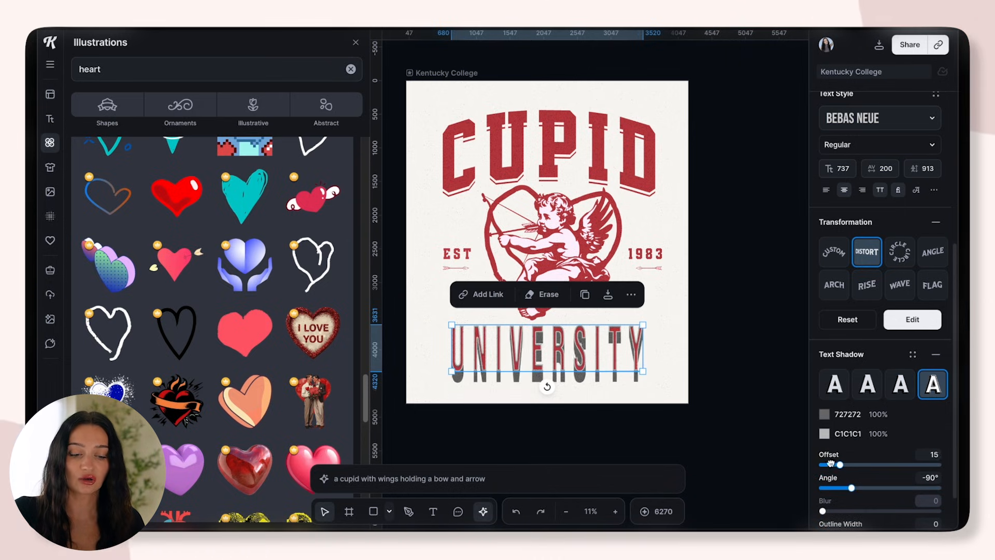
{"action": "left_click", "coordinate": [835, 381]}
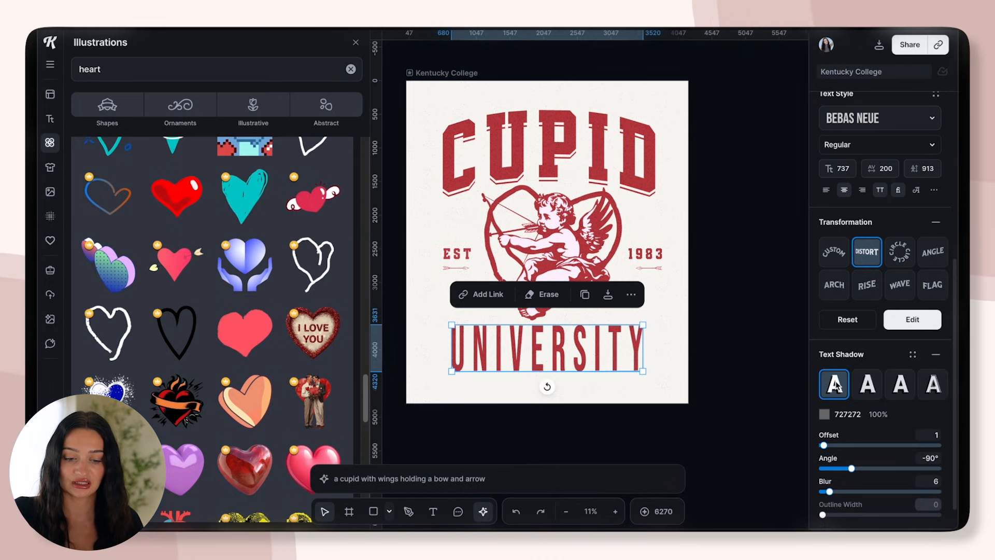
{"action": "left_click", "coordinate": [934, 357]}
{"action": "left_click", "coordinate": [935, 514]}
{"action": "scroll", "coordinate": [917, 476], "scroll_direction": "down", "scroll_amount": 3}
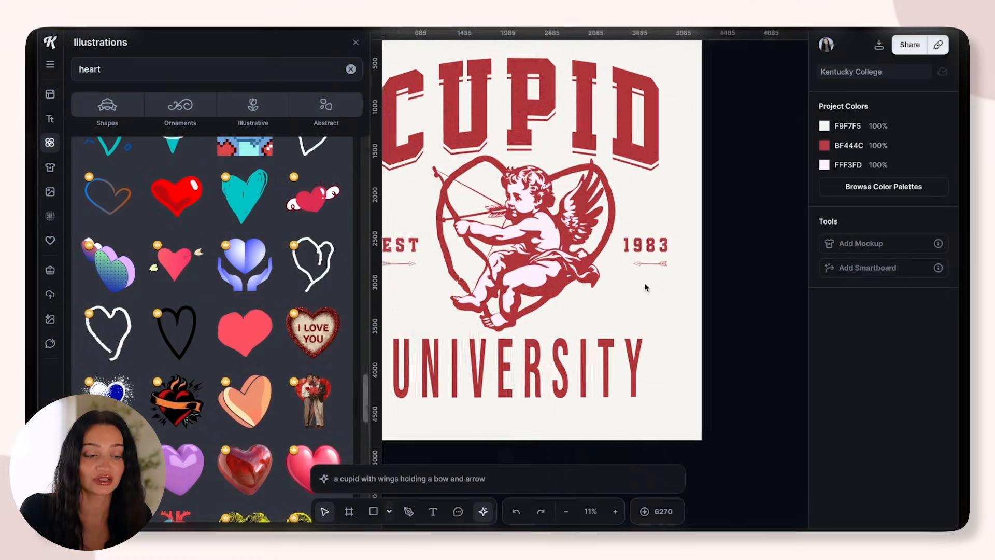
Apply the third distressed texture of the Alpha Mask Selection to the artboard and restrict it to the artwork with Mask Texture
{"action": "scroll", "coordinate": [499, 126], "scroll_direction": "up", "scroll_amount": 5}
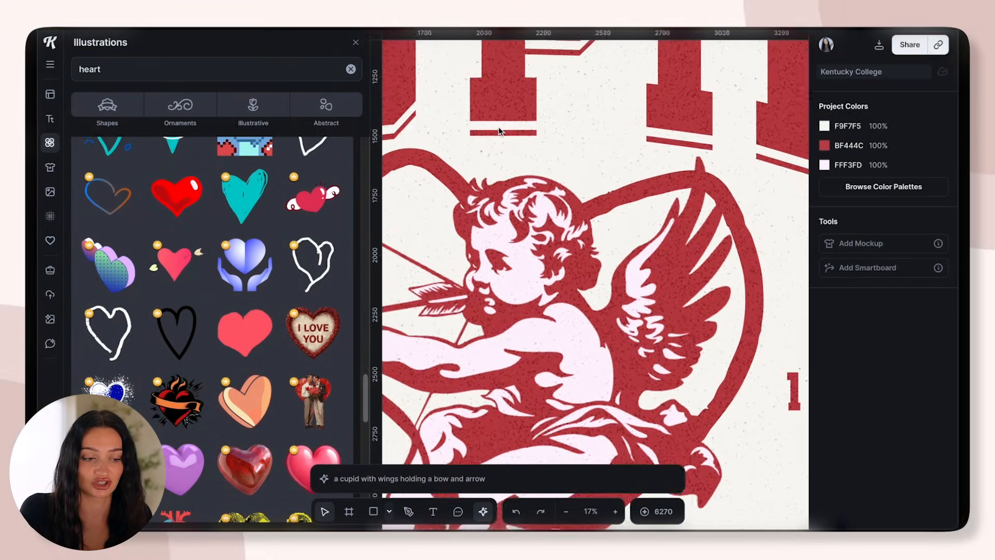
{"action": "scroll", "coordinate": [498, 131], "scroll_direction": "down", "scroll_amount": 3}
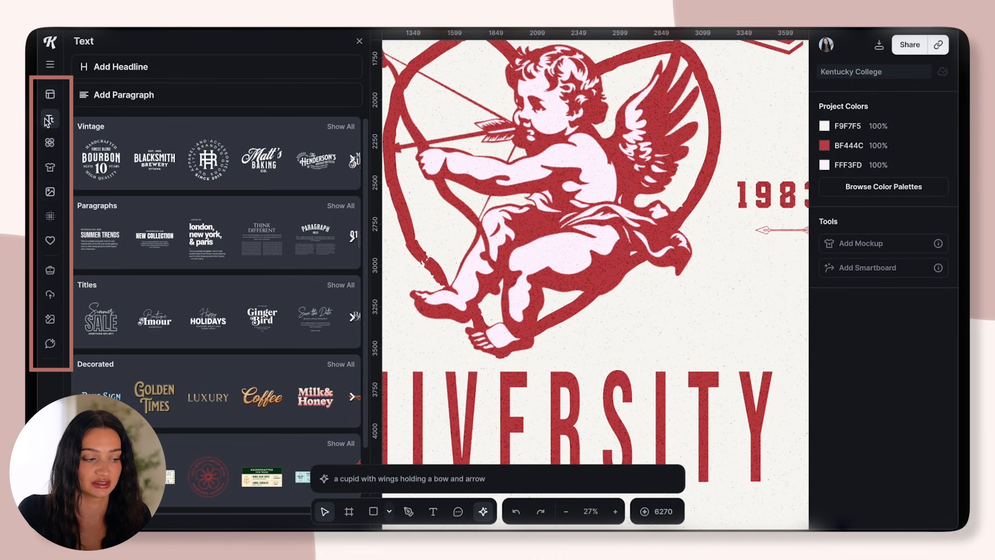
{"action": "left_click", "coordinate": [50, 217]}
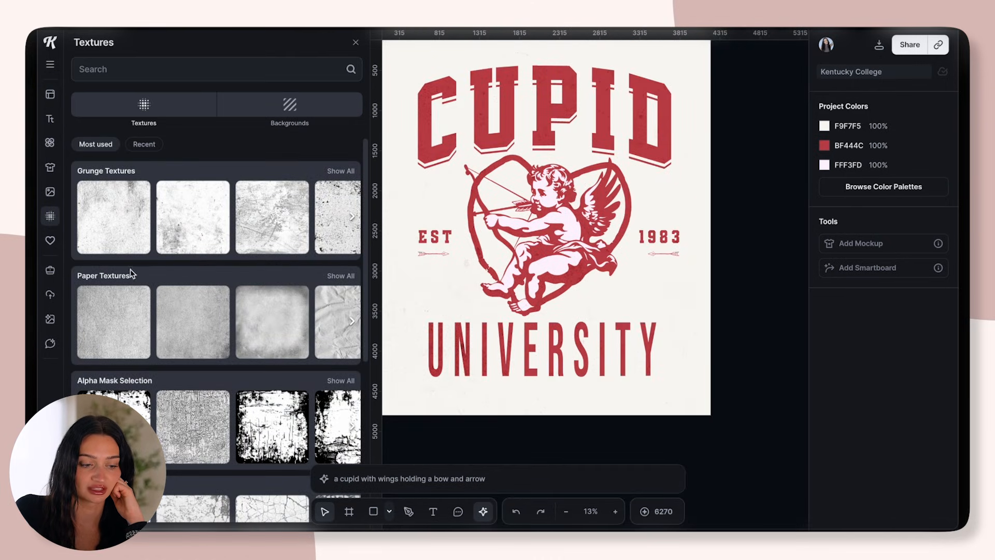
{"action": "left_click", "coordinate": [278, 423]}
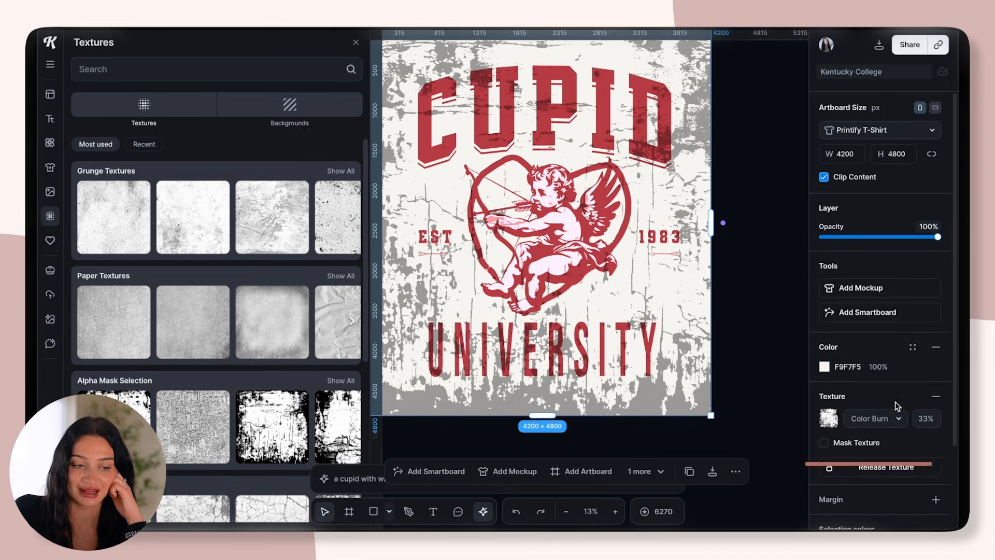
{"action": "left_click", "coordinate": [823, 444]}
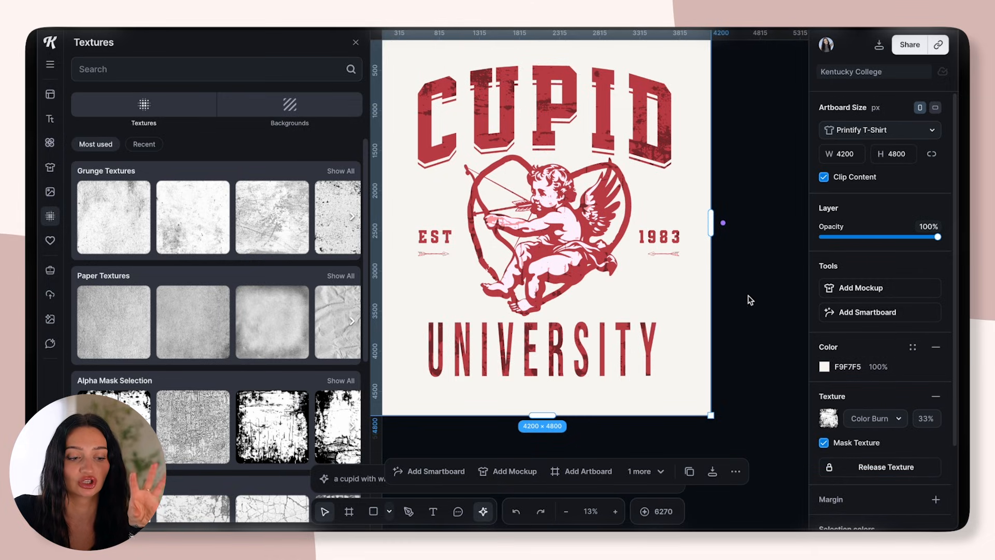
Inspect the distressed artwork up close and compare it with Mask Texture turned off and back on
{"action": "scroll", "coordinate": [651, 229], "scroll_direction": "up", "scroll_amount": 3}
{"action": "scroll", "coordinate": [573, 254], "scroll_direction": "down", "scroll_amount": 5}
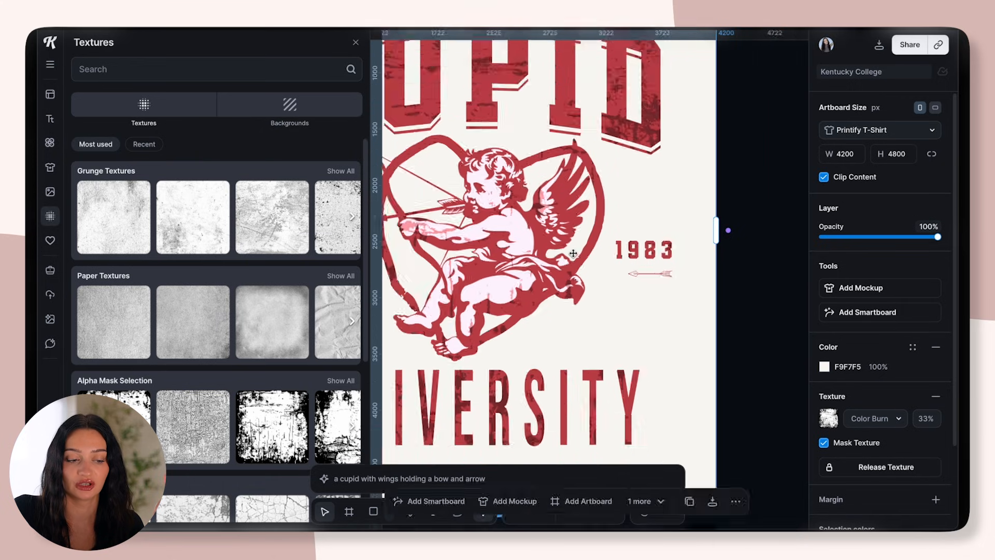
{"action": "left_click", "coordinate": [824, 443]}
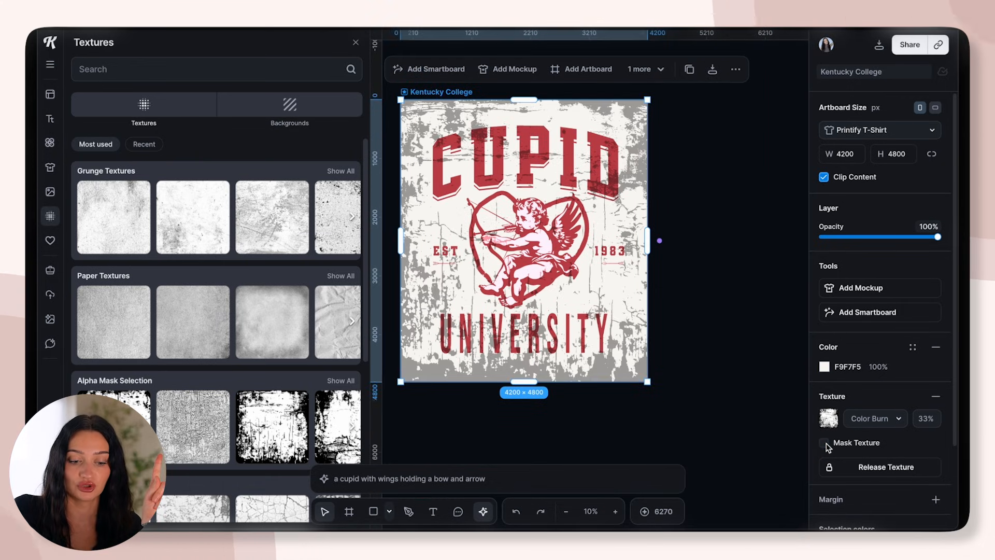
{"action": "left_click", "coordinate": [825, 444]}
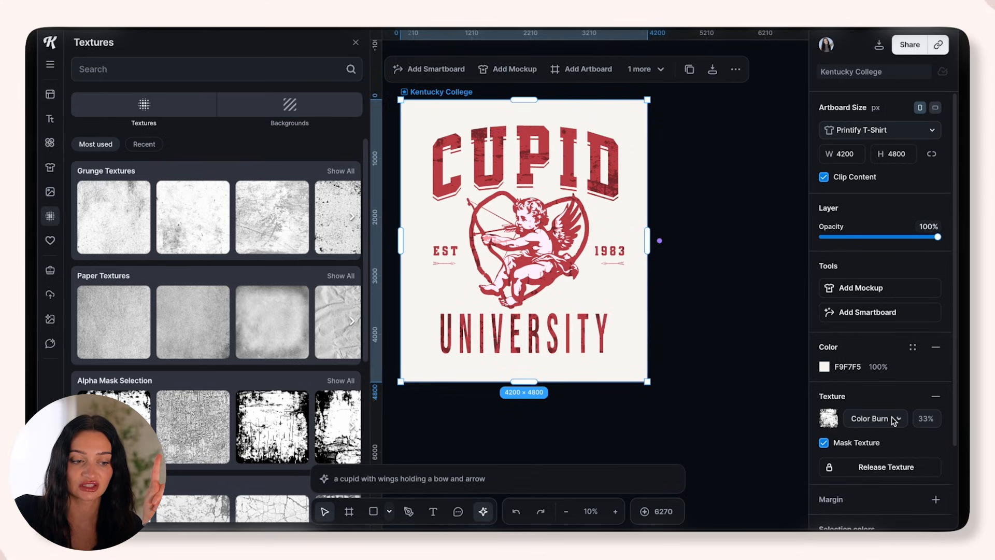
Set the artboard texture's blend mode to Alpha Mask and inspect the distressed lettering and cupid up close
{"action": "left_click", "coordinate": [867, 419]}
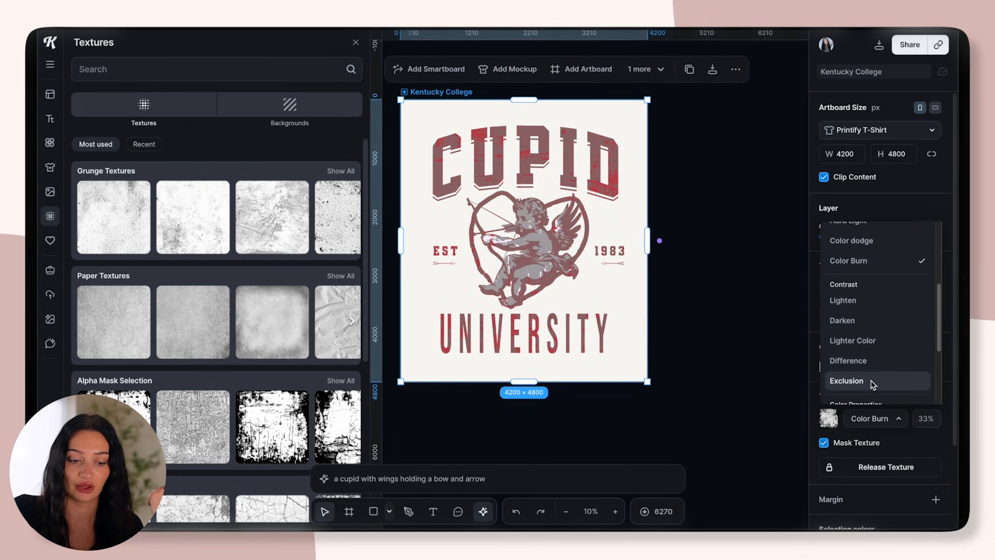
{"action": "scroll", "coordinate": [941, 343], "scroll_direction": "down", "scroll_amount": 2}
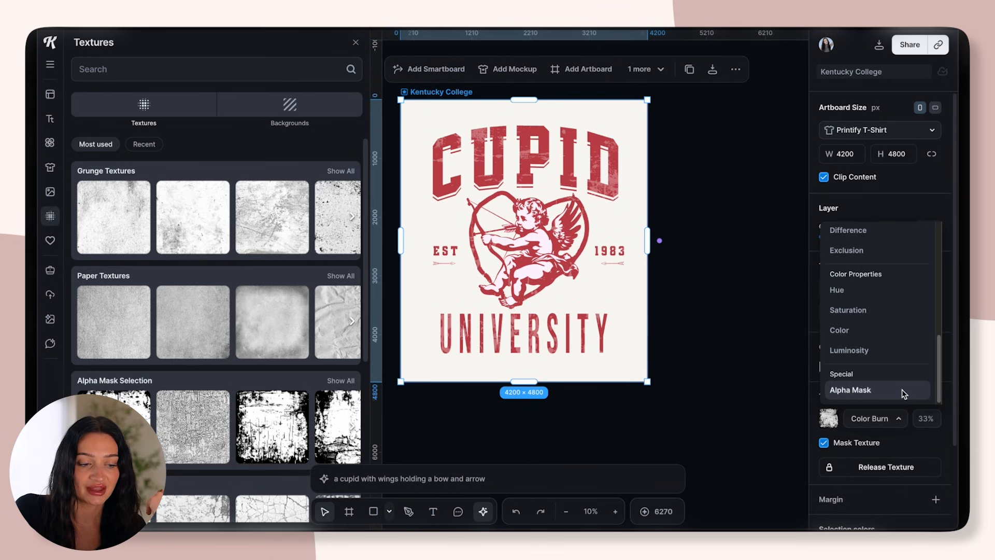
{"action": "left_click", "coordinate": [904, 394]}
{"action": "scroll", "coordinate": [569, 276], "scroll_direction": "up", "scroll_amount": 3}
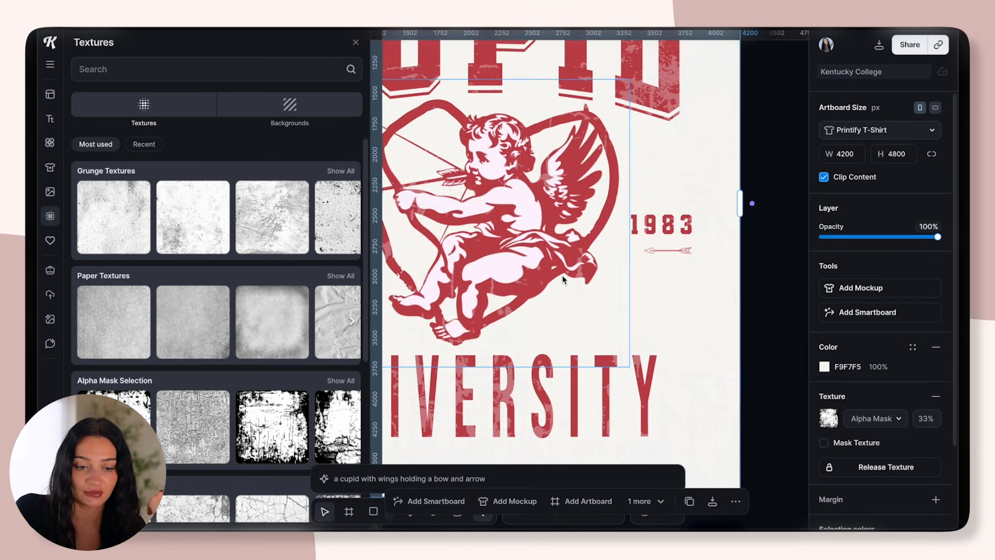
{"action": "scroll", "coordinate": [547, 185], "scroll_direction": "down", "scroll_amount": 1}
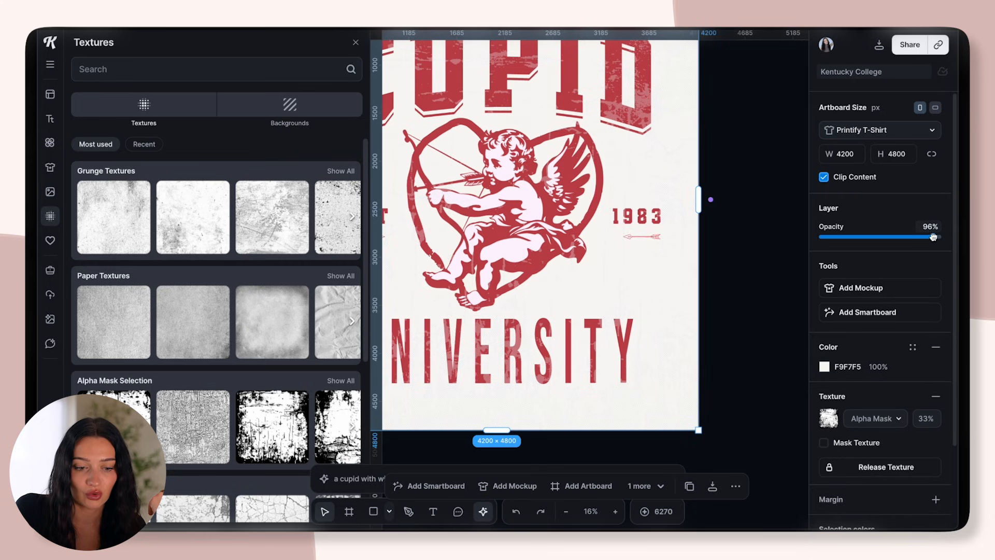
Lower the artboard background's opacity to 4% and review the design on the nearly transparent background
{"action": "left_click_drag", "start_coordinate": [880, 237], "coordinate": [825, 237]}
{"action": "left_click", "coordinate": [730, 238]}
{"action": "scroll", "coordinate": [730, 238], "scroll_direction": "down", "scroll_amount": 5}
{"action": "scroll", "coordinate": [716, 200], "scroll_direction": "up", "scroll_amount": 5}
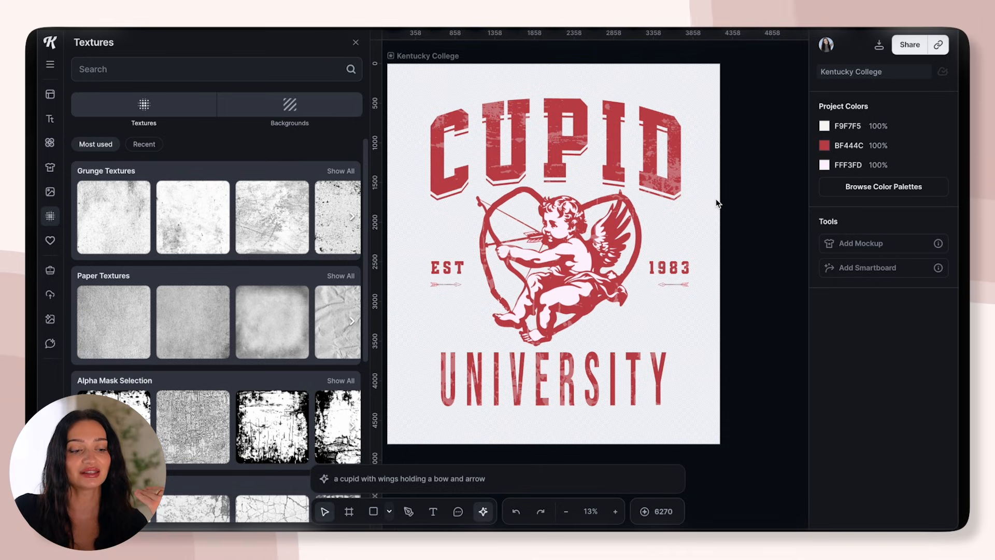
Rename the artboard "cupid university red design" and paste a duplicate of it beside the original
{"action": "scroll", "coordinate": [531, 175], "scroll_direction": "down", "scroll_amount": 4}
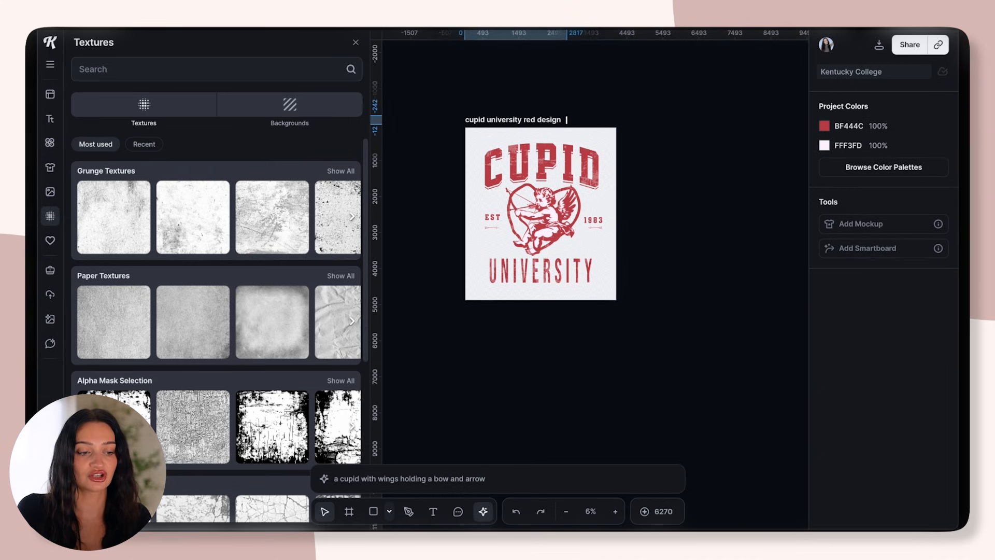
{"action": "key", "text": "Return"}
{"action": "left_click", "coordinate": [547, 119]}
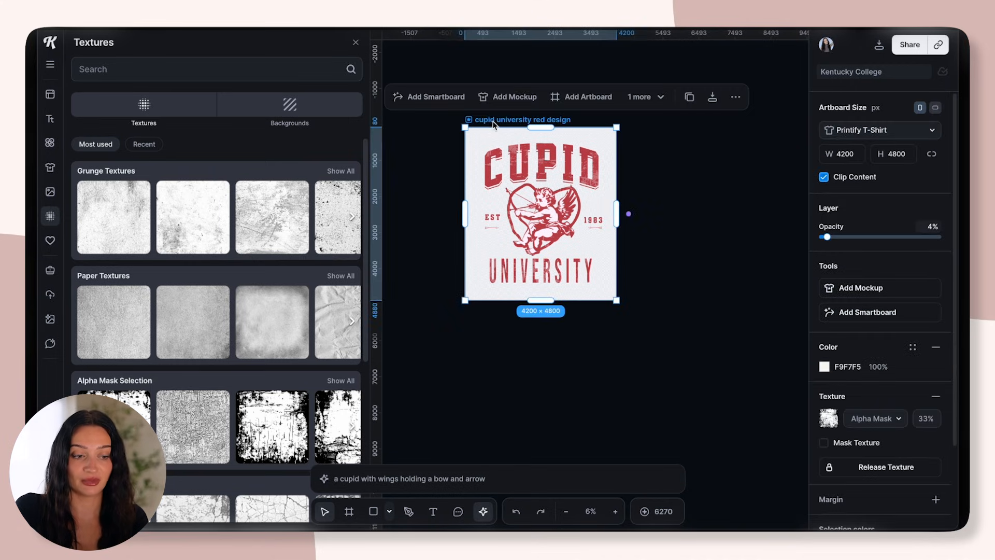
{"action": "key", "text": "ctrl+v"}
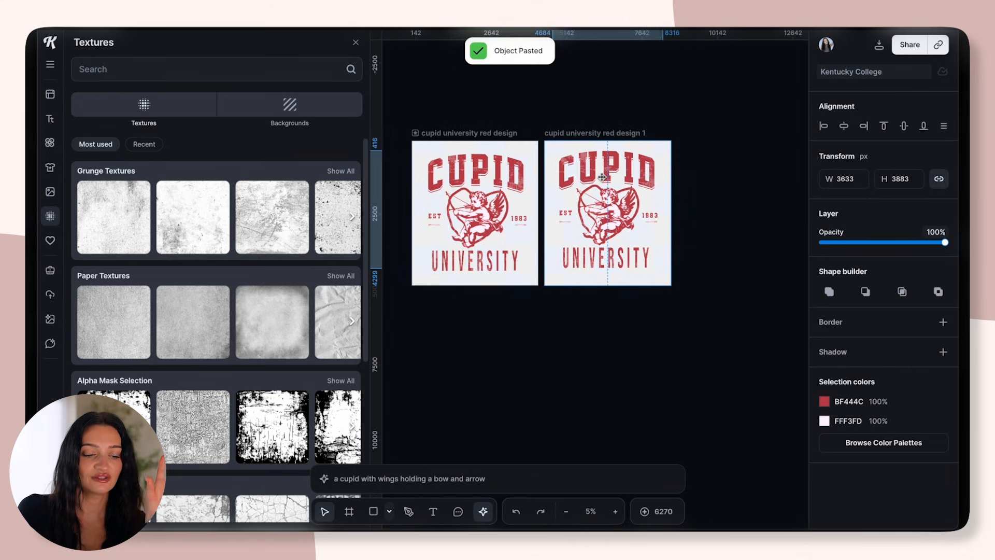
{"action": "left_click", "coordinate": [719, 246]}
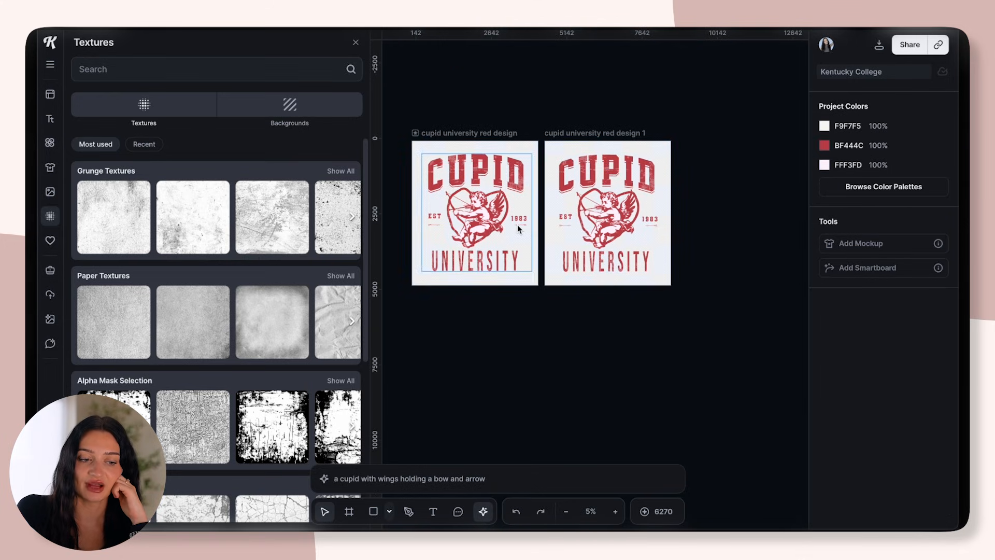
Recolor the red in the duplicate artboard's artwork to light pink F9BFE5
{"action": "scroll", "coordinate": [580, 180], "scroll_direction": "up", "scroll_amount": 3}
{"action": "left_click_drag", "start_coordinate": [598, 109], "coordinate": [771, 309]}
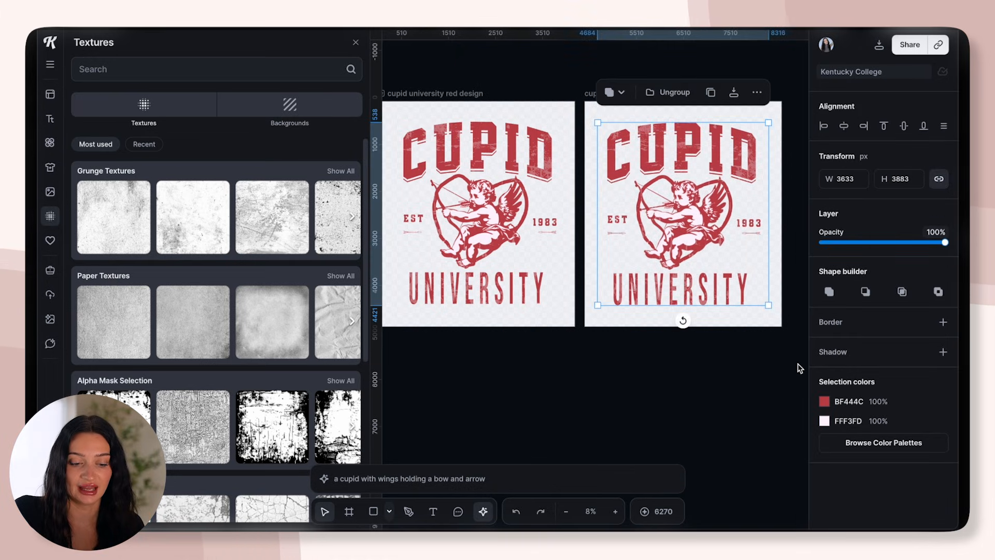
{"action": "left_click", "coordinate": [824, 403]}
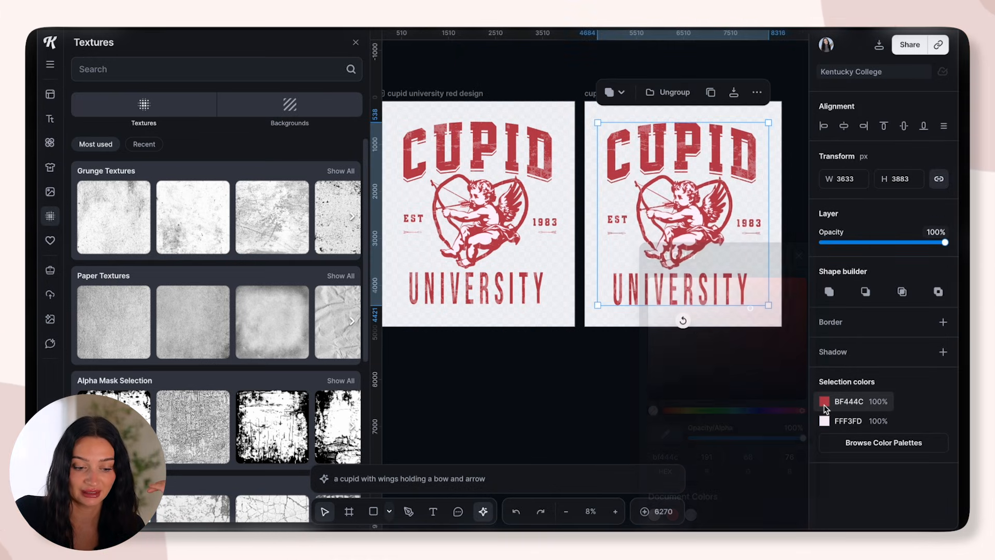
{"action": "left_click", "coordinate": [783, 411]}
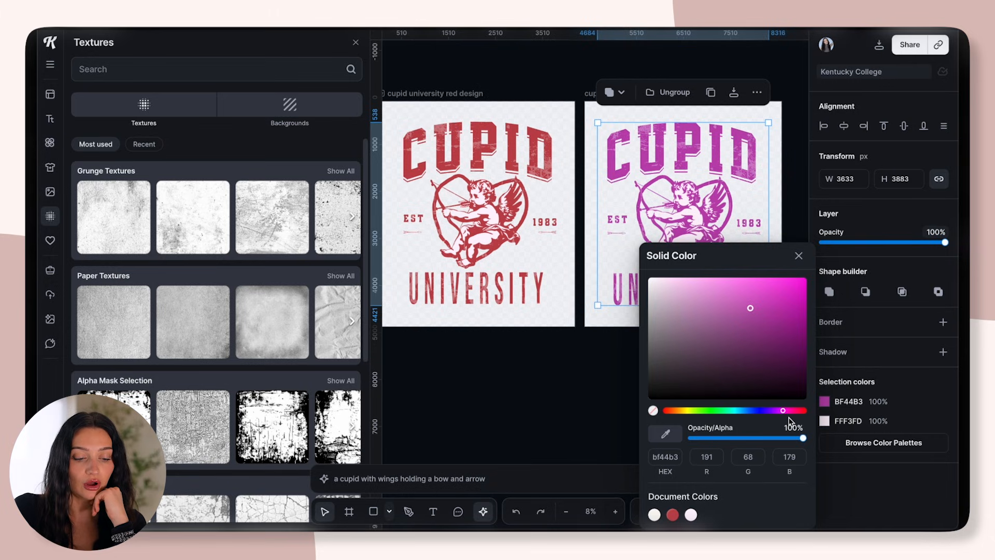
{"action": "mouse_move", "coordinate": [785, 413]}
{"action": "left_mouse_down"}
{"action": "mouse_move", "coordinate": [642, 415]}
{"action": "mouse_move", "coordinate": [783, 412]}
{"action": "left_mouse_up"}
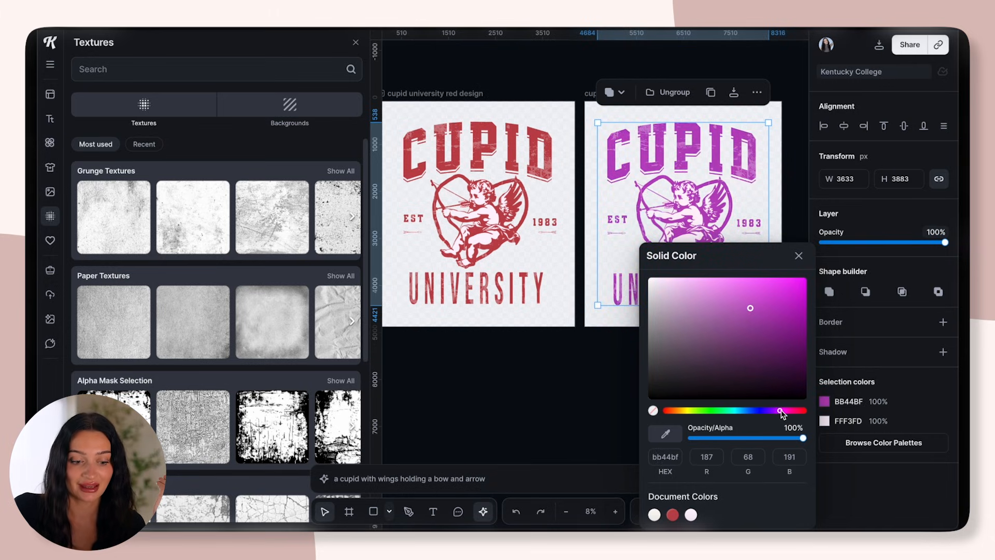
{"action": "left_click", "coordinate": [684, 281]}
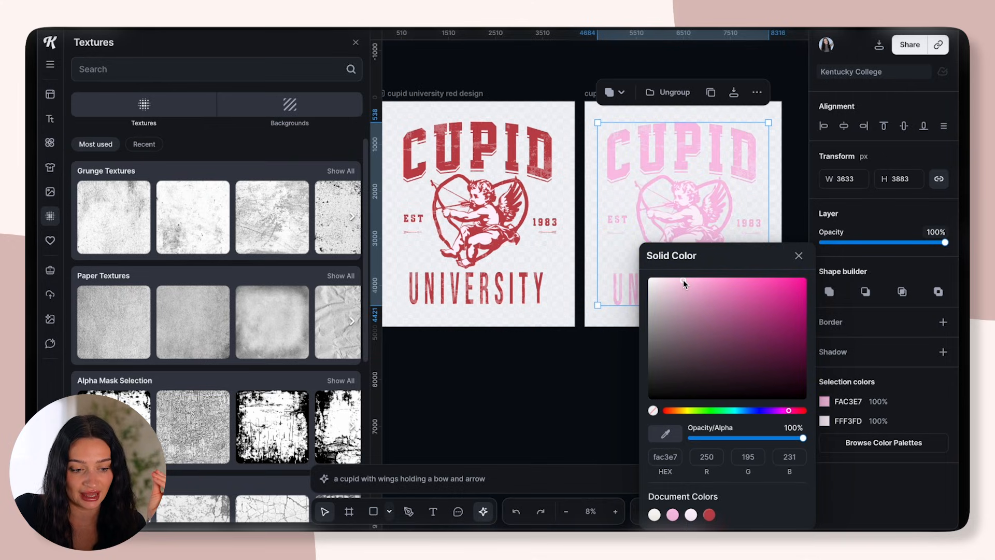
{"action": "left_click_drag", "start_coordinate": [676, 282], "coordinate": [683, 286]}
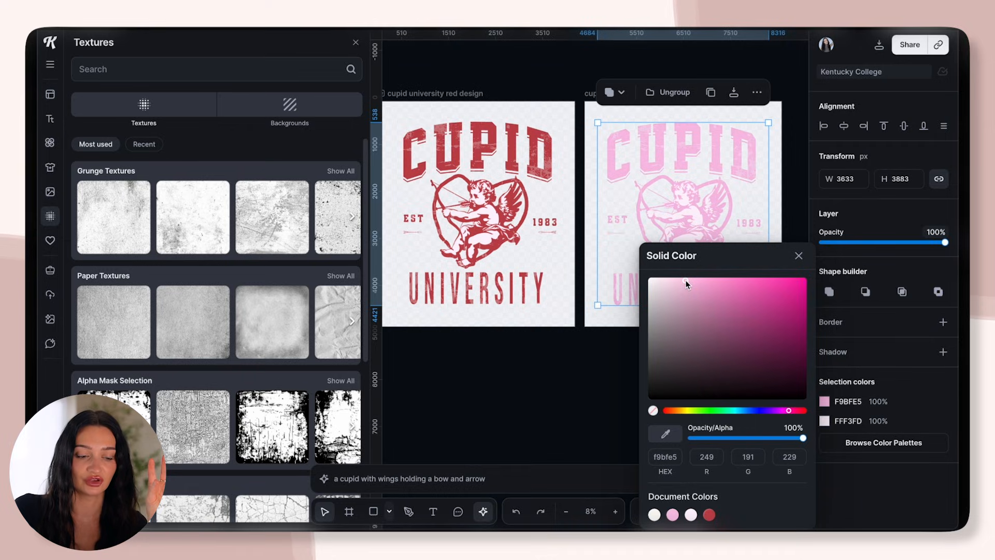
{"action": "left_click", "coordinate": [577, 387]}
{"action": "scroll", "coordinate": [649, 358], "scroll_direction": "down", "scroll_amount": 3}
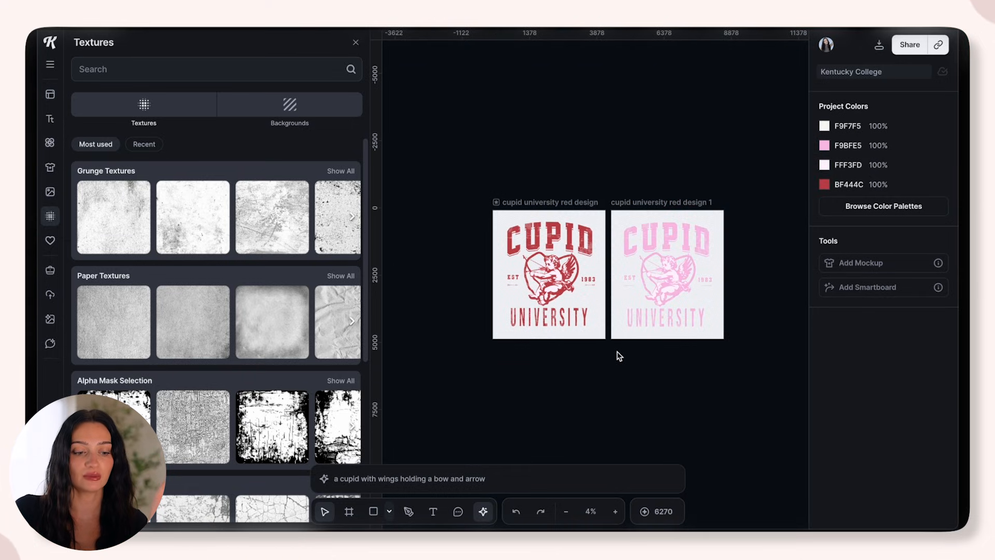
{"action": "left_click", "coordinate": [520, 209]}
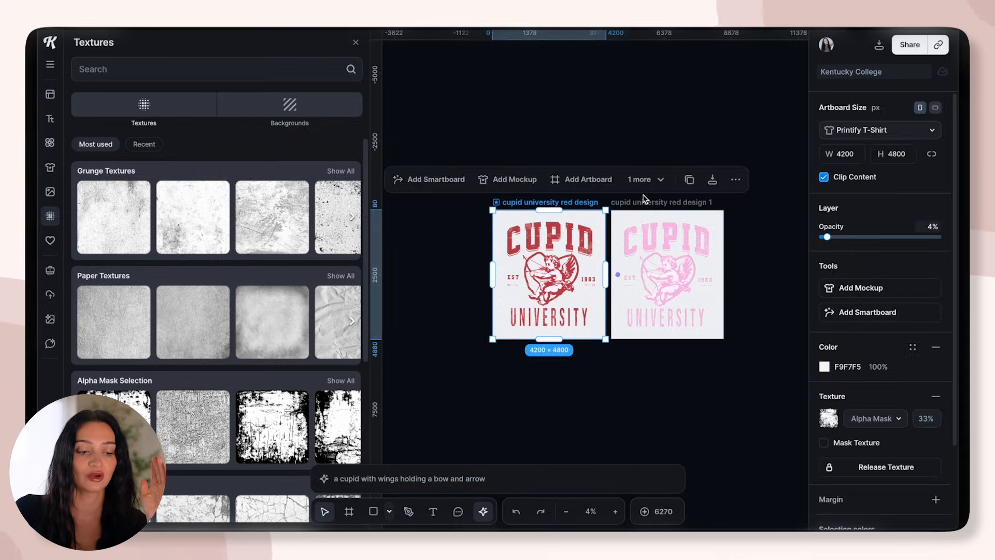
{"action": "key", "text": "Escape"}
{"action": "left_click", "coordinate": [578, 199]}
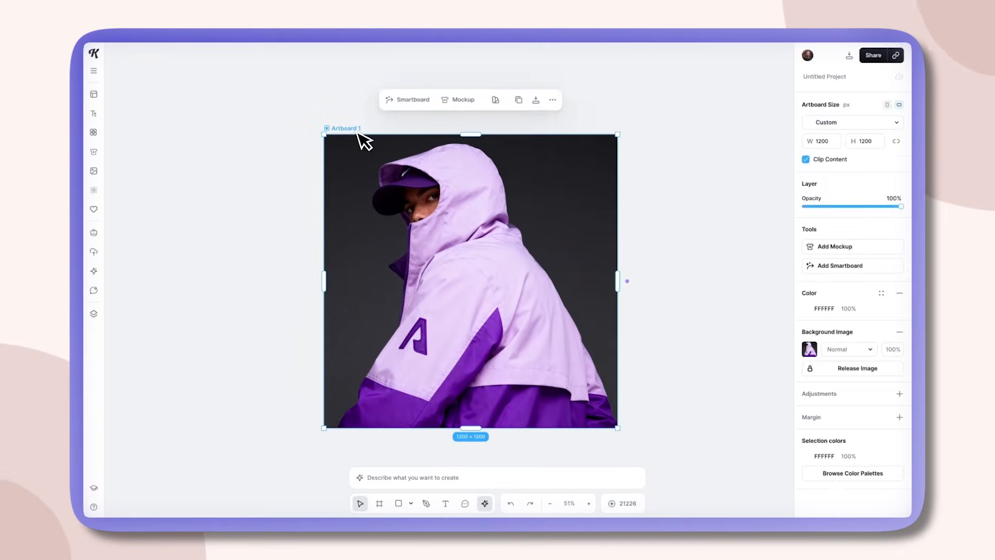
Add a Smartboard to the purple jacket photo and generate a variation with the prompt "create a front shot of this model"
{"action": "left_click", "coordinate": [412, 99]}
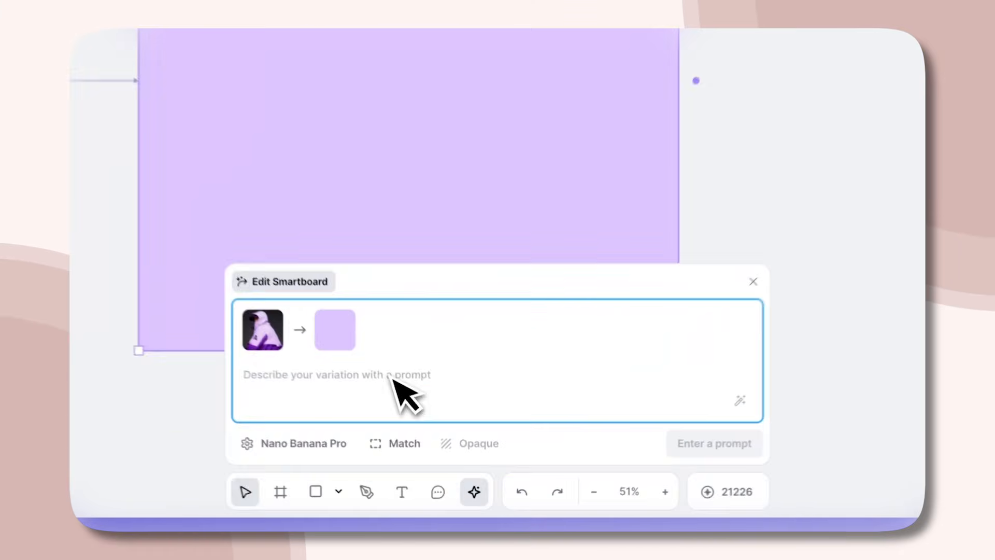
{"action": "type", "text": "create a front shot of this model"}
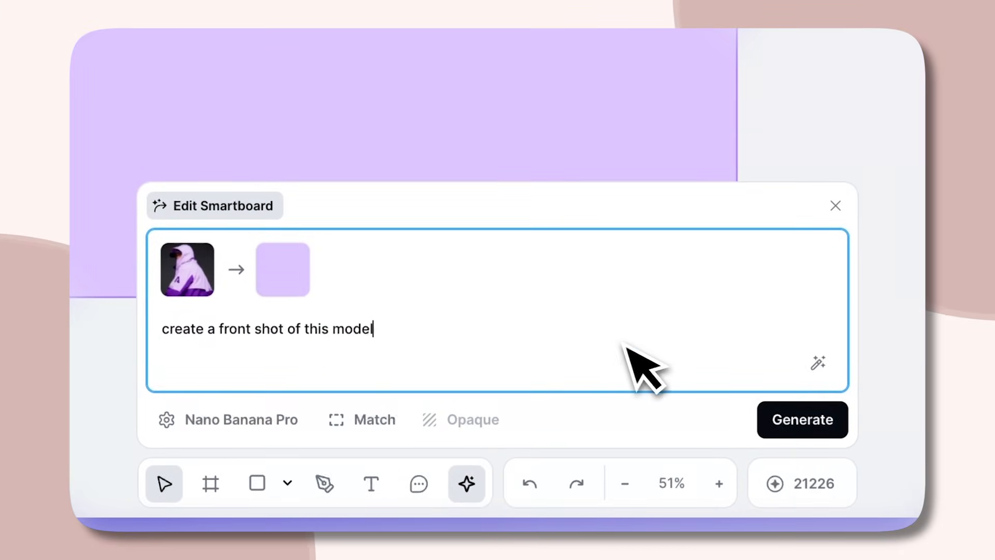
{"action": "left_click", "coordinate": [803, 419]}
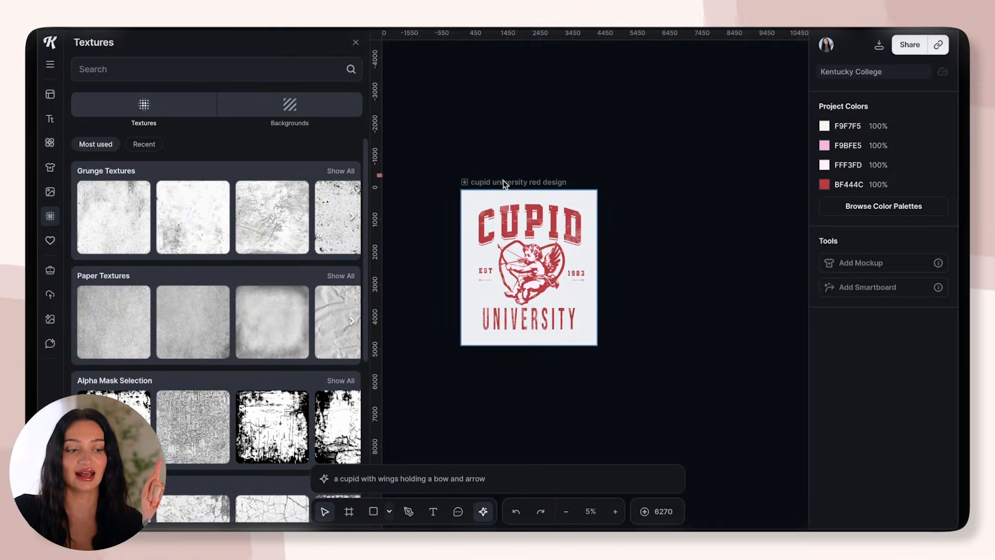
Add a Smartboard to the red design with the prompt "keep this the same, but make it girly, add pink hearts and stars"
{"action": "left_click", "coordinate": [502, 184]}
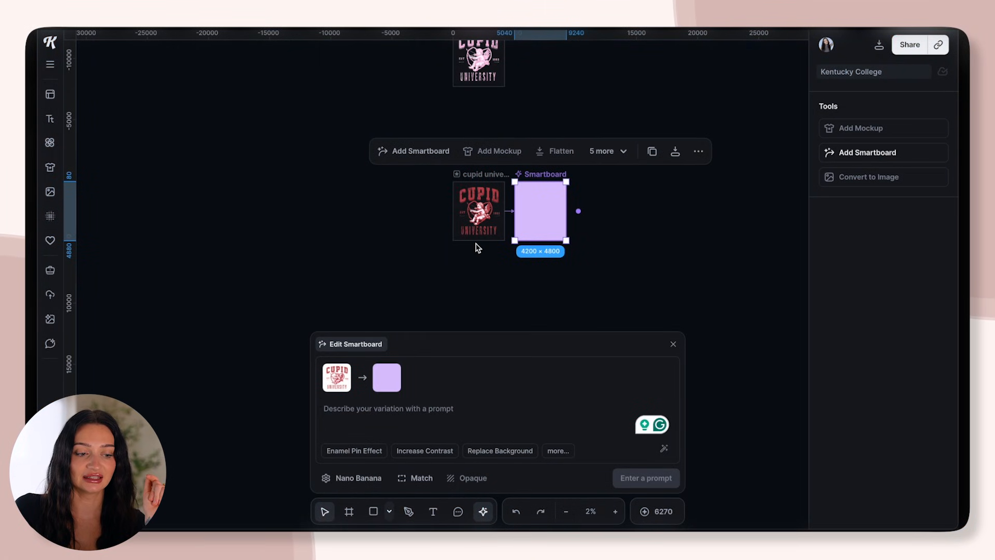
{"action": "scroll", "coordinate": [478, 248], "scroll_direction": "up", "scroll_amount": 3}
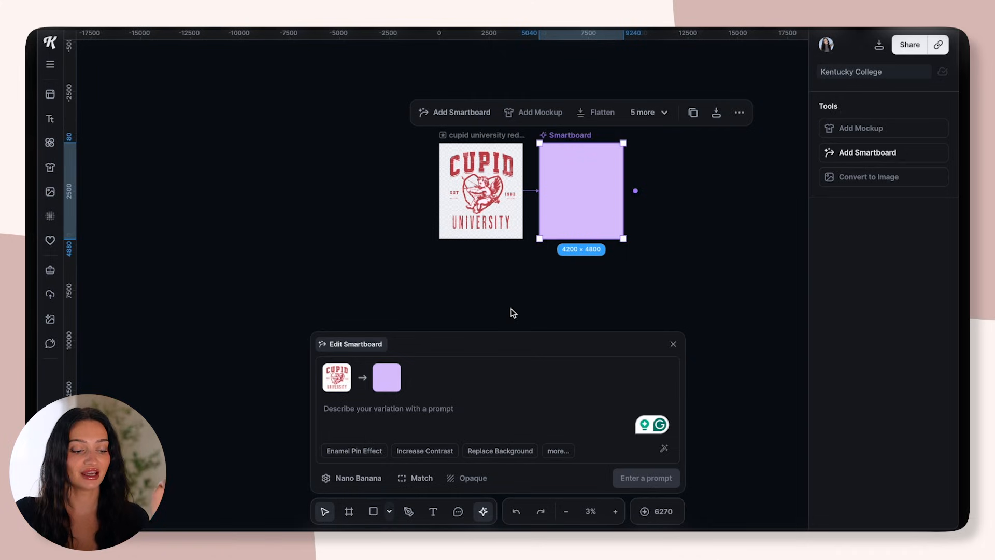
{"action": "left_click", "coordinate": [412, 414]}
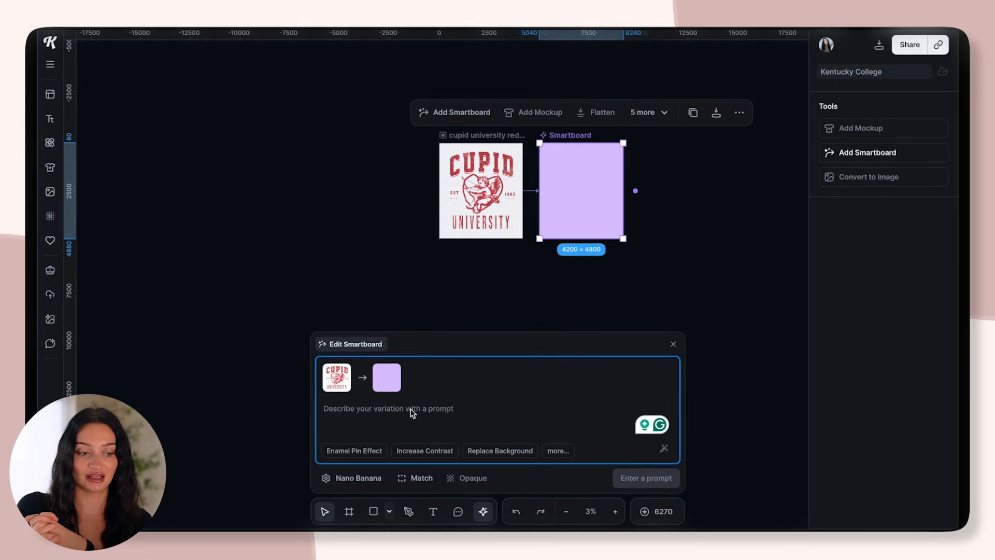
{"action": "type", "text": "keep"}
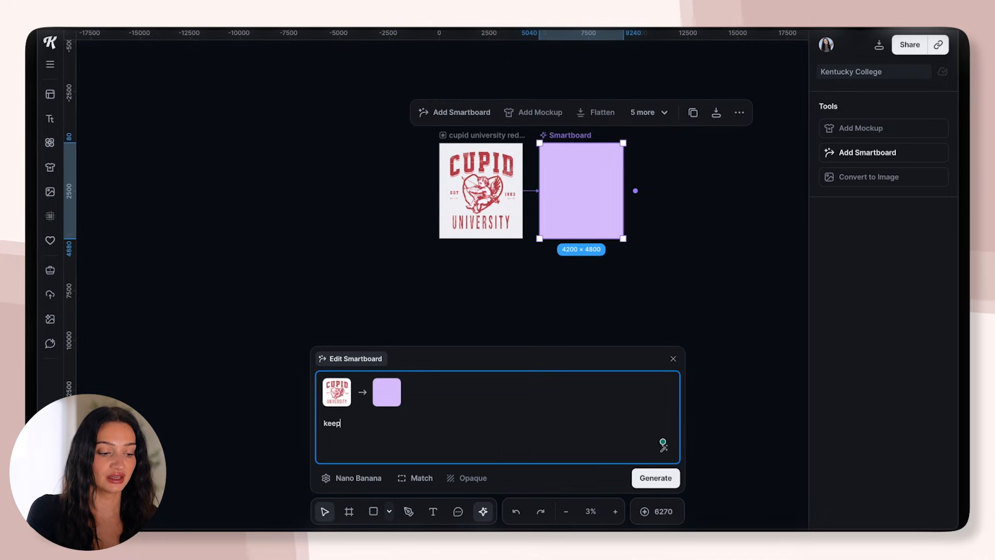
{"action": "type", "text": " this the same. but make it gl"}
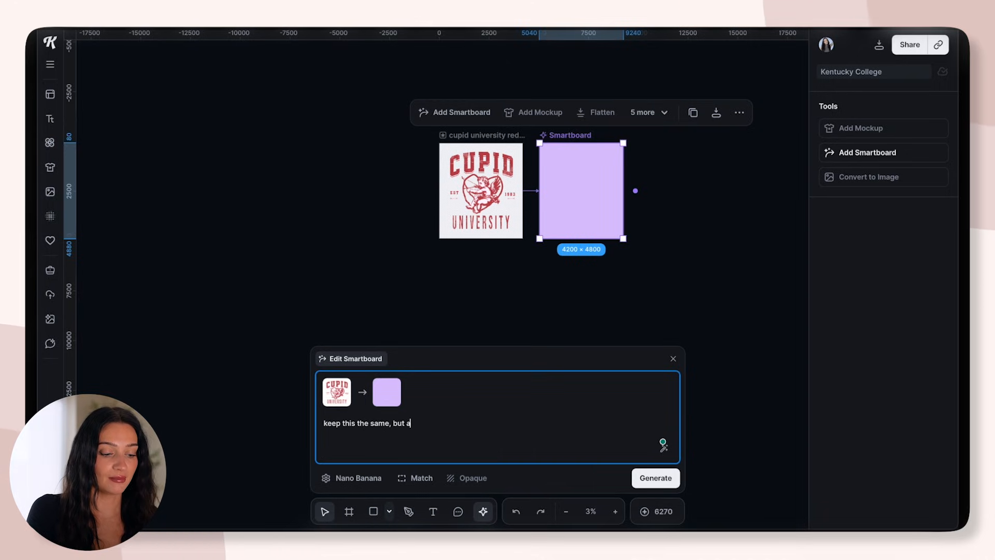
{"action": "type", "text": "rly, "}
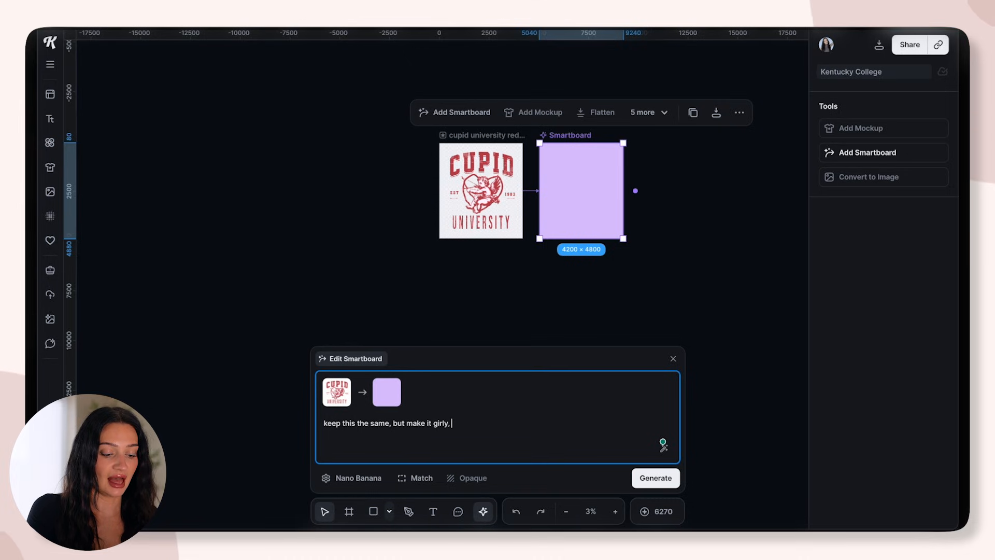
{"action": "type", "text": "add pink hearts ans"}
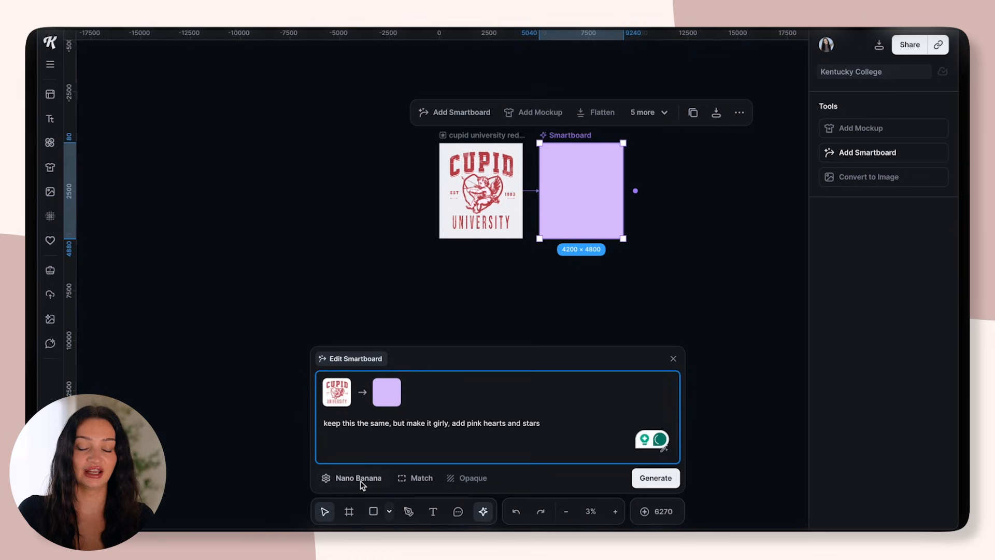
Check the available AI models, keep Nano Banana, generate the hearts-and-stars variation and inspect it against the original design
{"action": "left_click", "coordinate": [332, 479]}
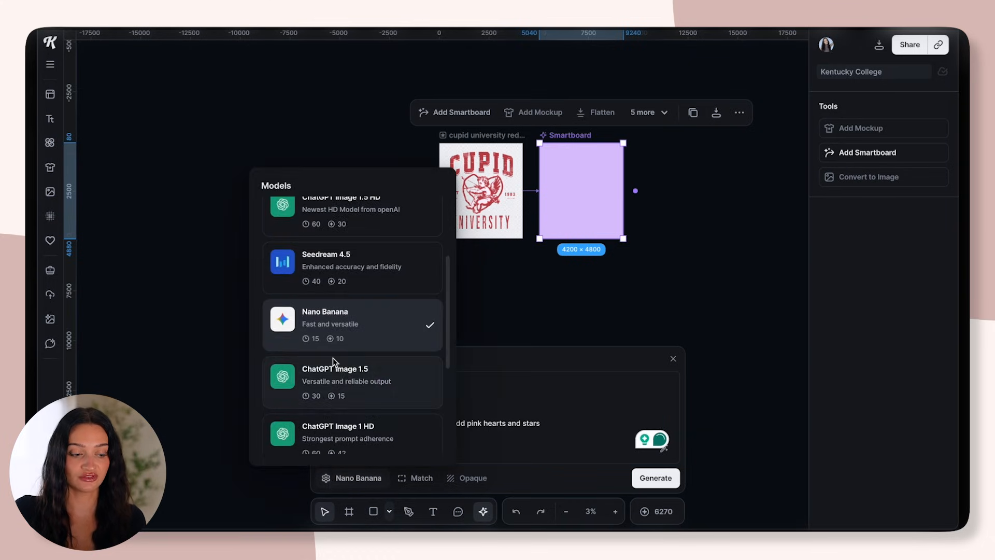
{"action": "left_click", "coordinate": [577, 448]}
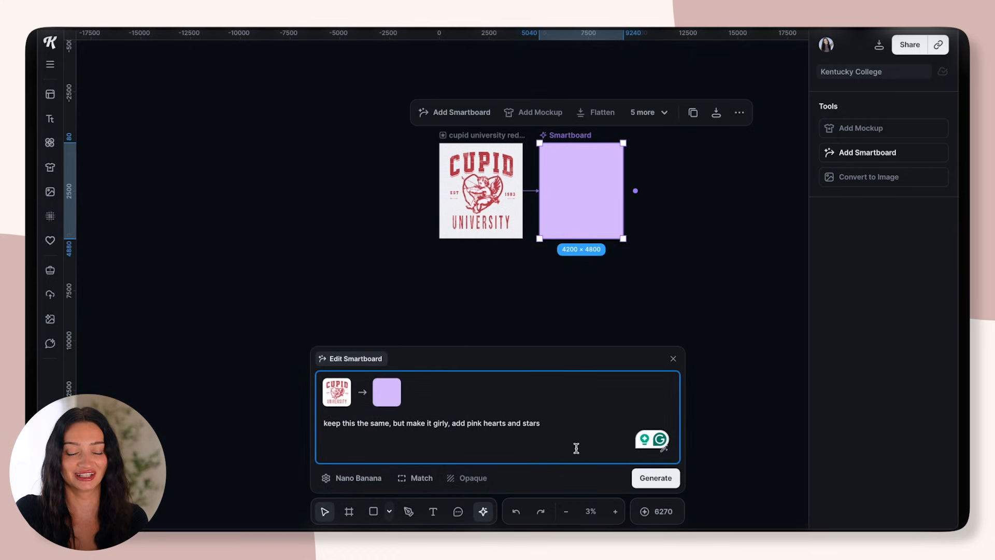
{"action": "left_click", "coordinate": [657, 478]}
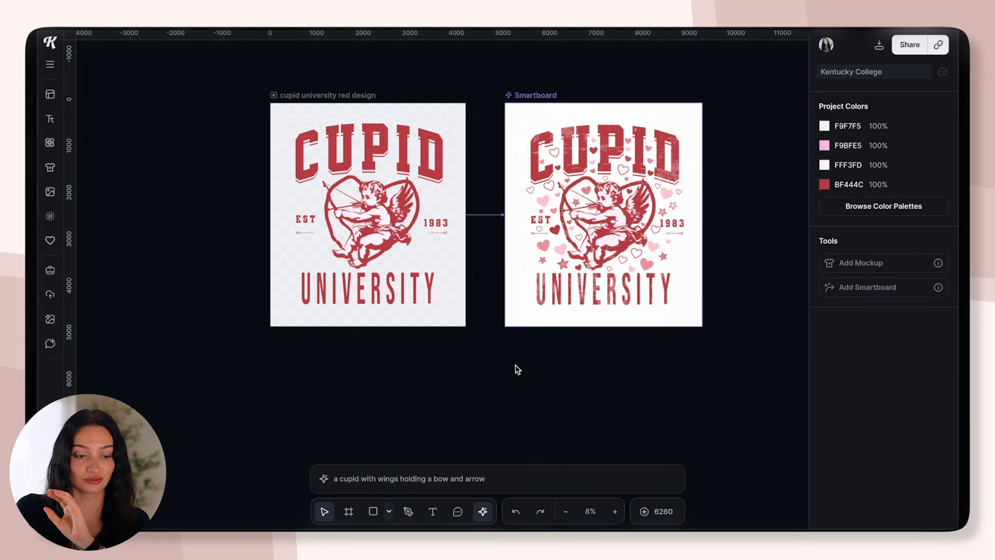
{"action": "scroll", "coordinate": [613, 270], "scroll_direction": "up", "scroll_amount": 2}
{"action": "scroll", "coordinate": [613, 270], "scroll_direction": "up", "scroll_amount": 2}
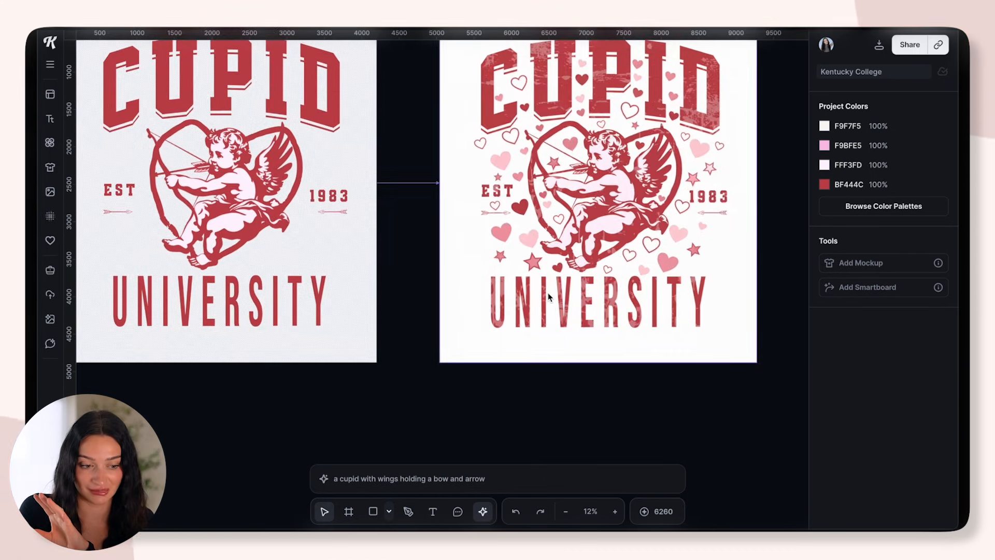
{"action": "scroll", "coordinate": [469, 307], "scroll_direction": "down", "scroll_amount": 1}
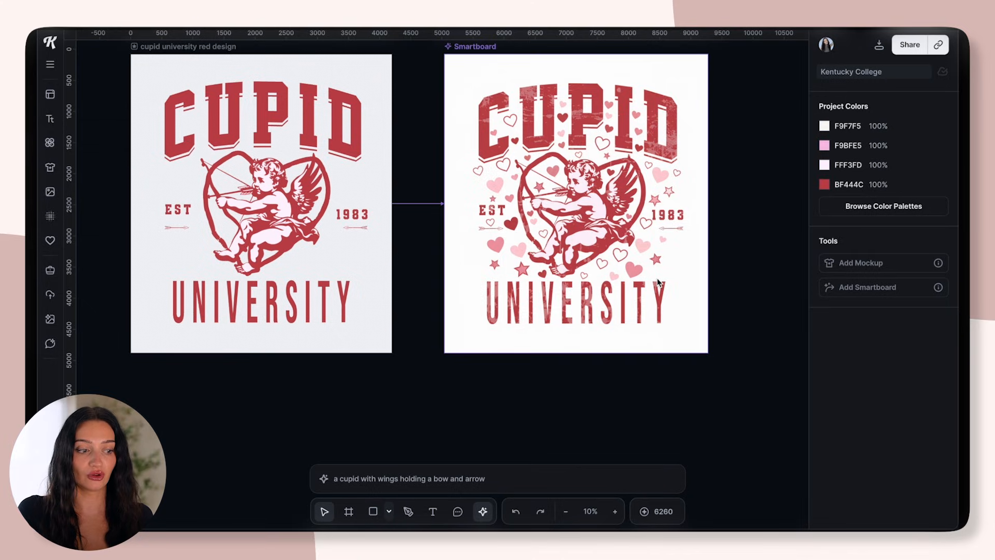
{"action": "scroll", "coordinate": [392, 168], "scroll_direction": "down", "scroll_amount": 2}
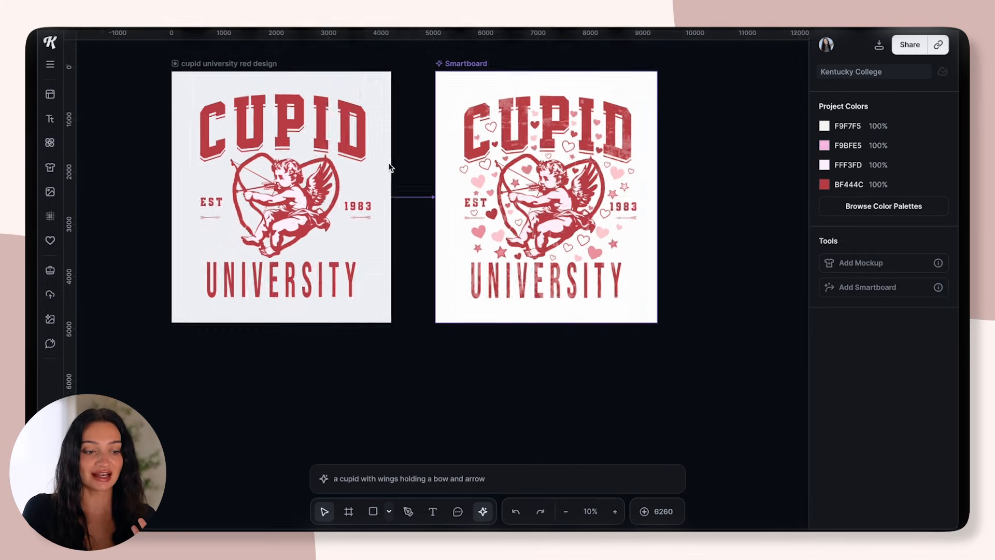
Add a second Smartboard to the red design, generate a variation that says "lovers university", and inspect it up close
{"action": "left_click", "coordinate": [256, 82]}
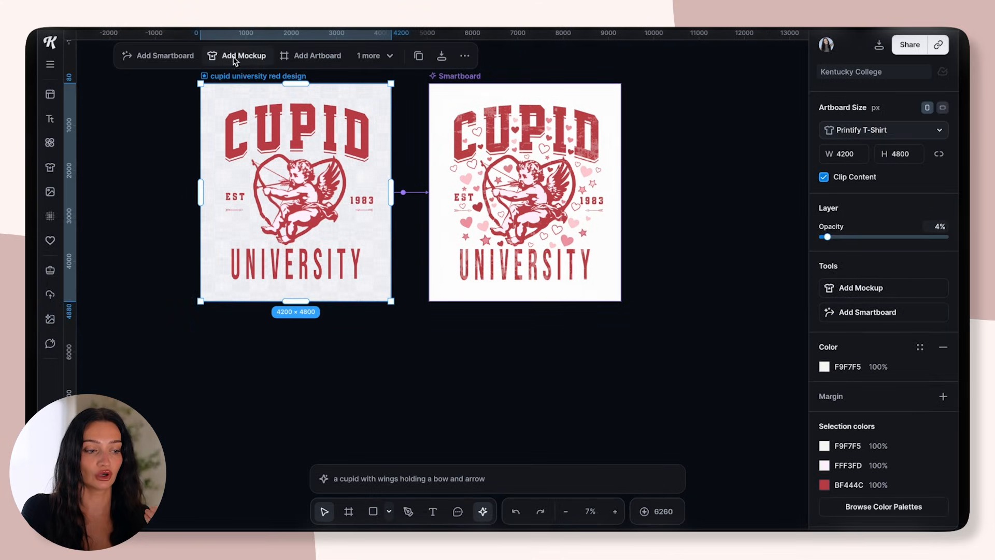
{"action": "left_click", "coordinate": [162, 55]}
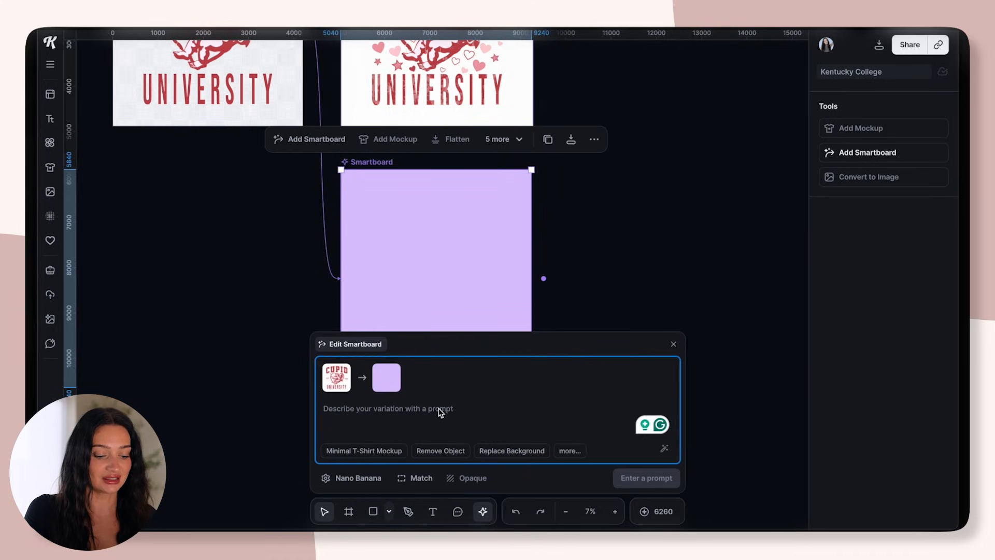
{"action": "type", "text": "make it say lovers univers"}
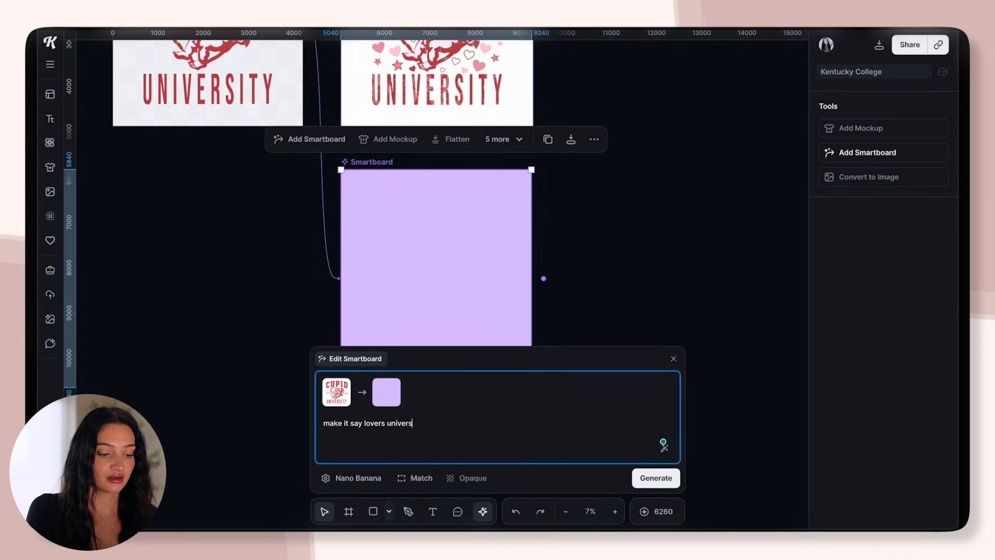
{"action": "key", "text": "Return"}
{"action": "scroll", "coordinate": [444, 332], "scroll_direction": "down", "scroll_amount": 5}
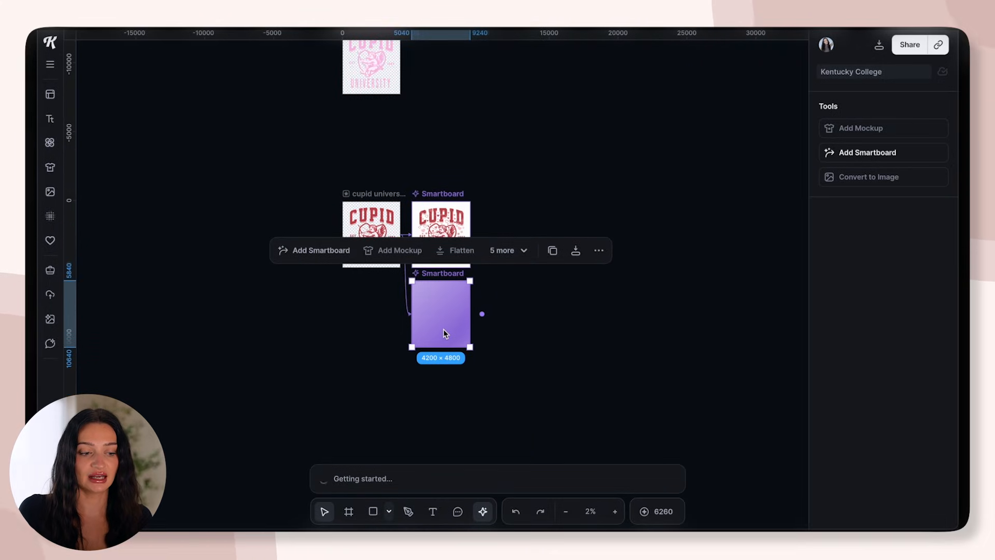
{"action": "left_click", "coordinate": [331, 336]}
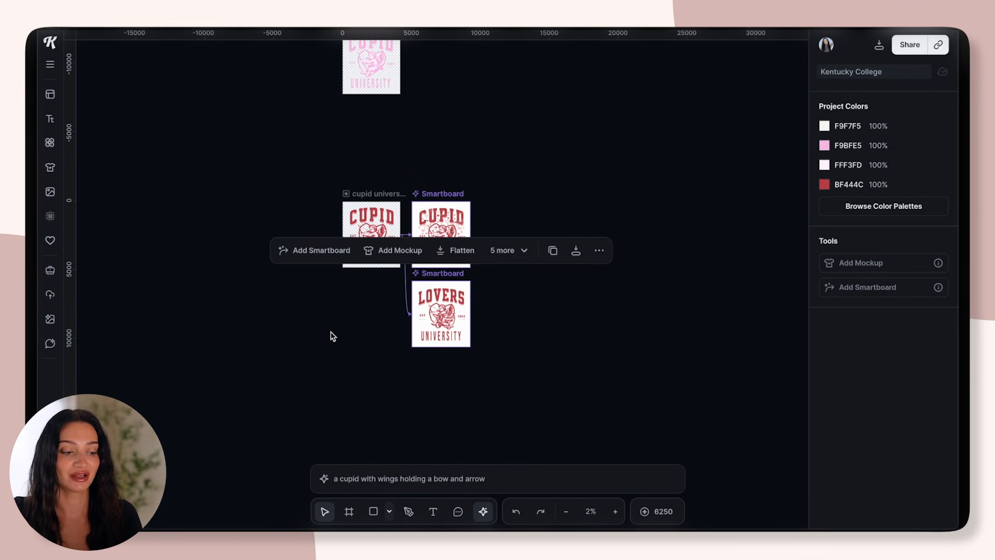
{"action": "scroll", "coordinate": [332, 336], "scroll_direction": "up", "scroll_amount": 5}
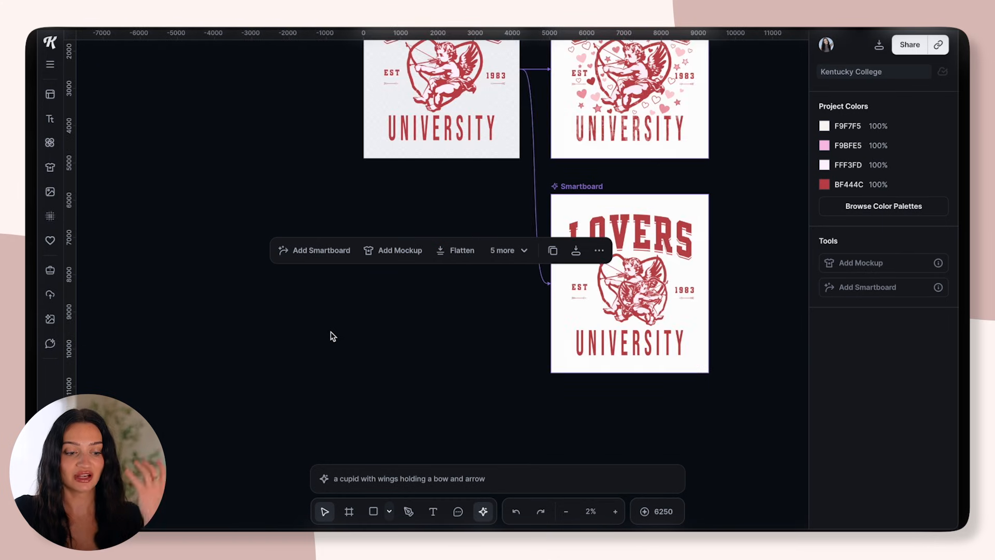
{"action": "left_click", "coordinate": [723, 252]}
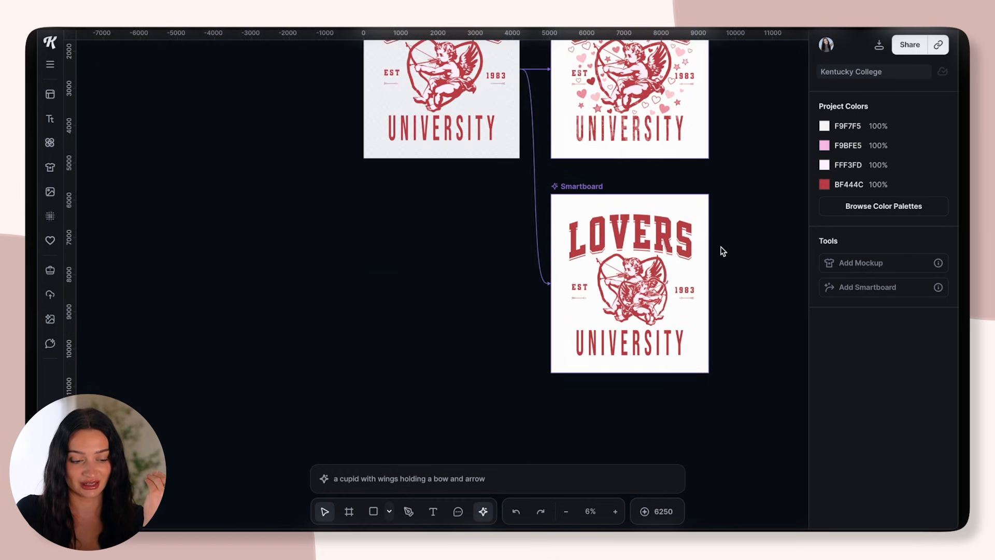
{"action": "scroll", "coordinate": [723, 251], "scroll_direction": "up", "scroll_amount": 2}
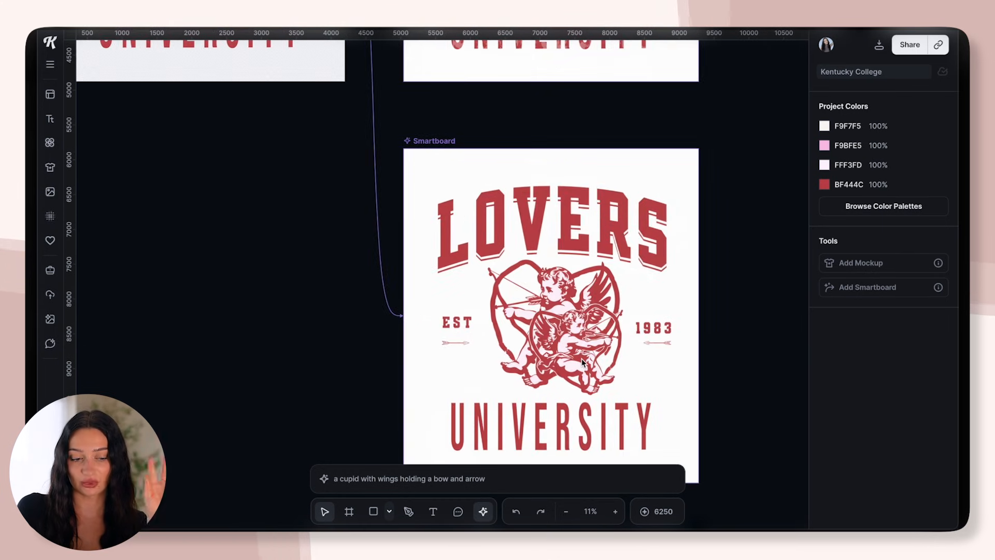
{"action": "scroll", "coordinate": [576, 363], "scroll_direction": "down", "scroll_amount": 2}
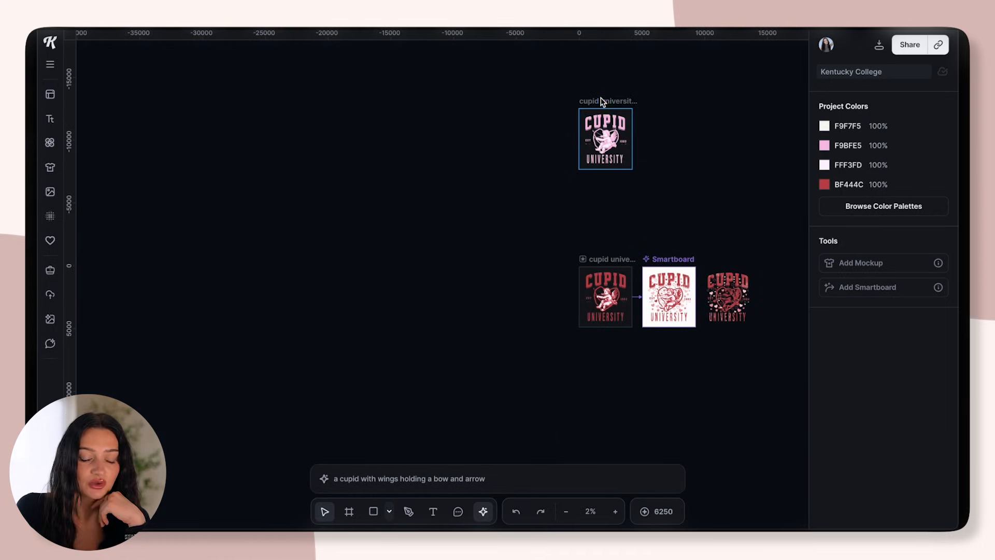
Make a copy of the hearts-and-stars variation without its white background beside the Smartboard
{"action": "left_click", "coordinate": [603, 101]}
{"action": "left_click", "coordinate": [697, 137]}
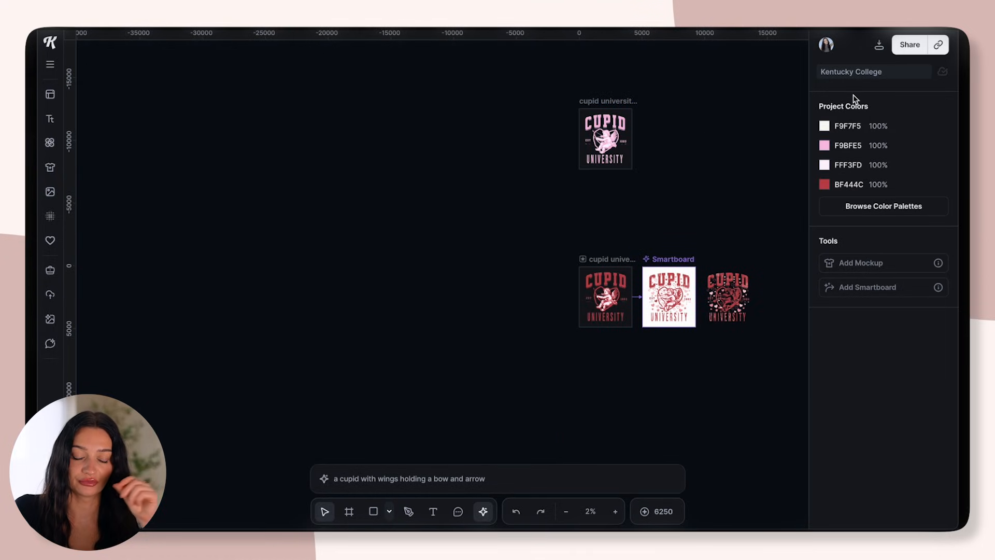
Download all three artboards as PNG files at 300 dpi with the background removed and check the exported files
{"action": "left_click", "coordinate": [880, 47]}
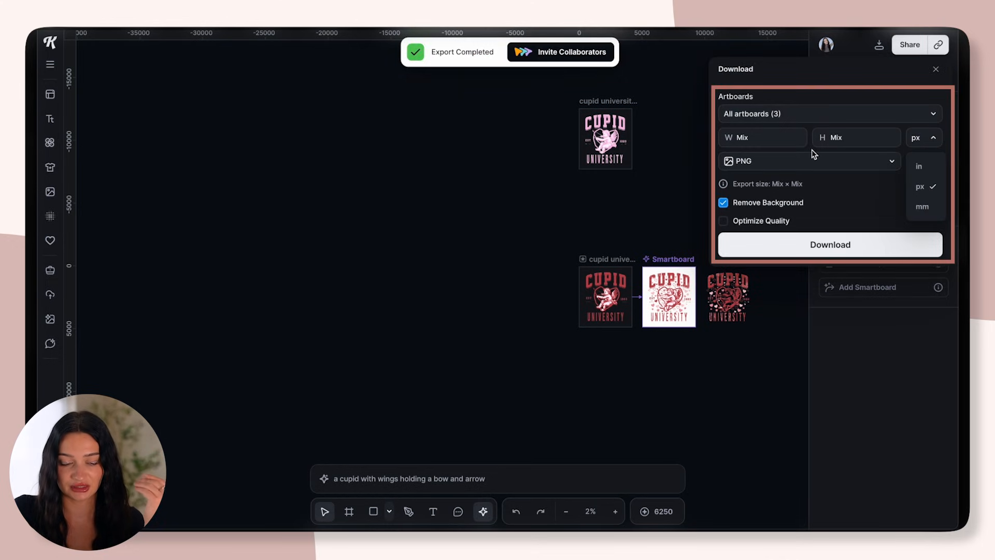
{"action": "left_click", "coordinate": [785, 147]}
{"action": "left_click", "coordinate": [927, 162]}
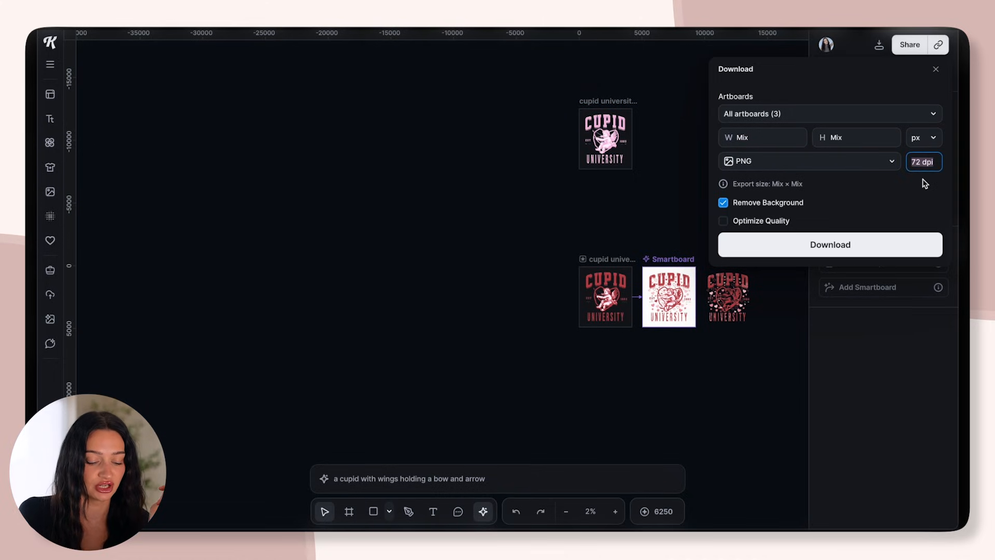
{"action": "type", "text": "300"}
{"action": "left_click", "coordinate": [939, 209]}
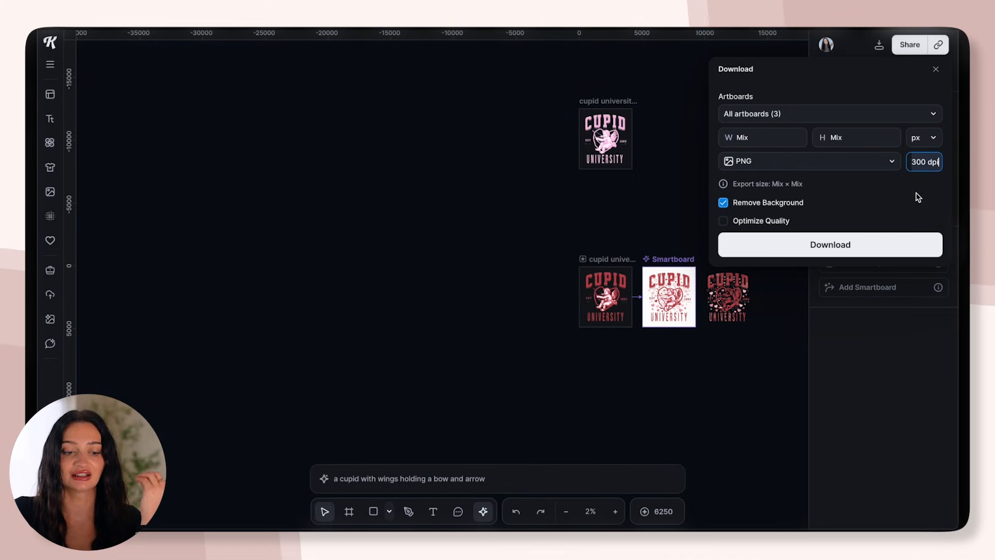
{"action": "left_click", "coordinate": [794, 252]}
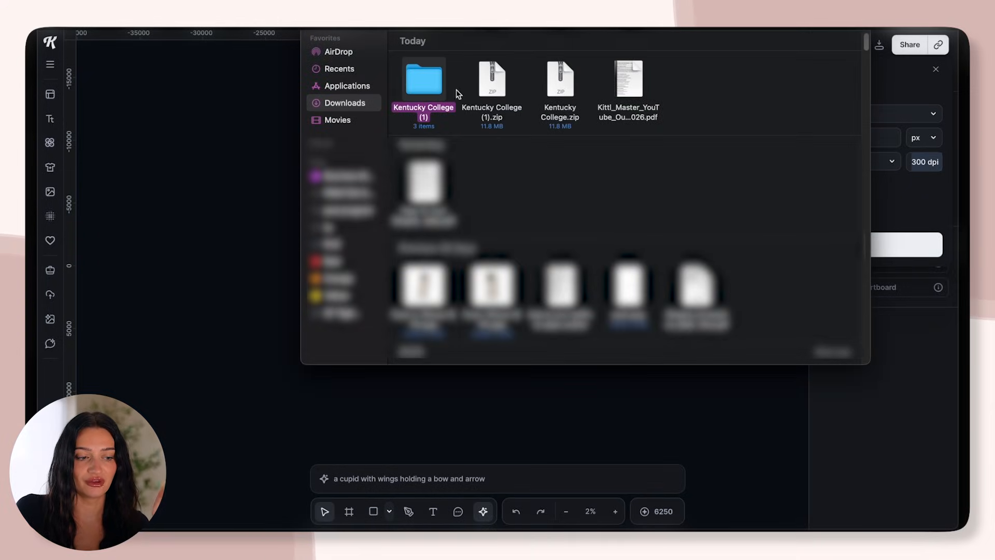
{"action": "double_click", "coordinate": [430, 85]}
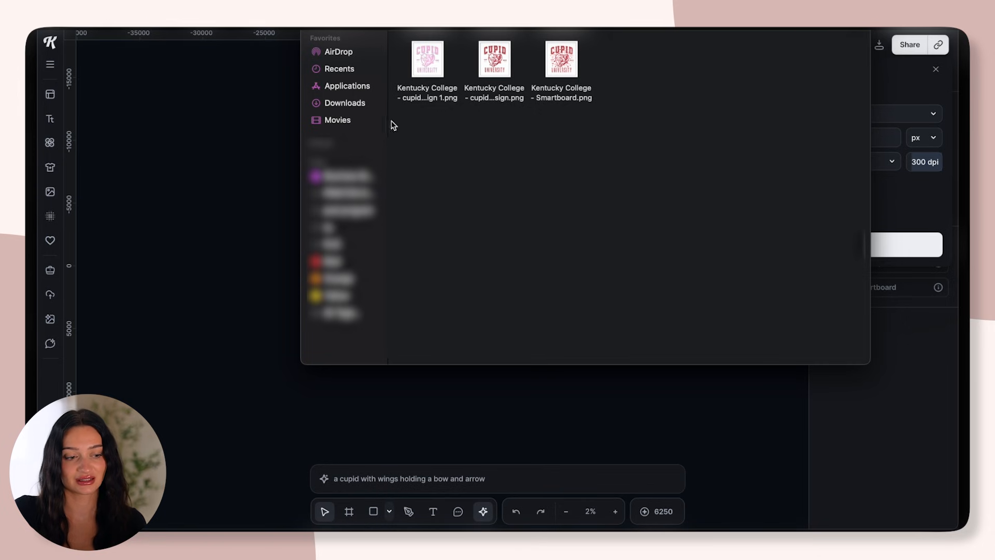
{"action": "left_click", "coordinate": [250, 221]}
Move the red design artboard clear of the other boards and place the hearts-and-stars Smartboard beside it
{"action": "scroll", "coordinate": [361, 280], "scroll_direction": "down", "scroll_amount": 3}
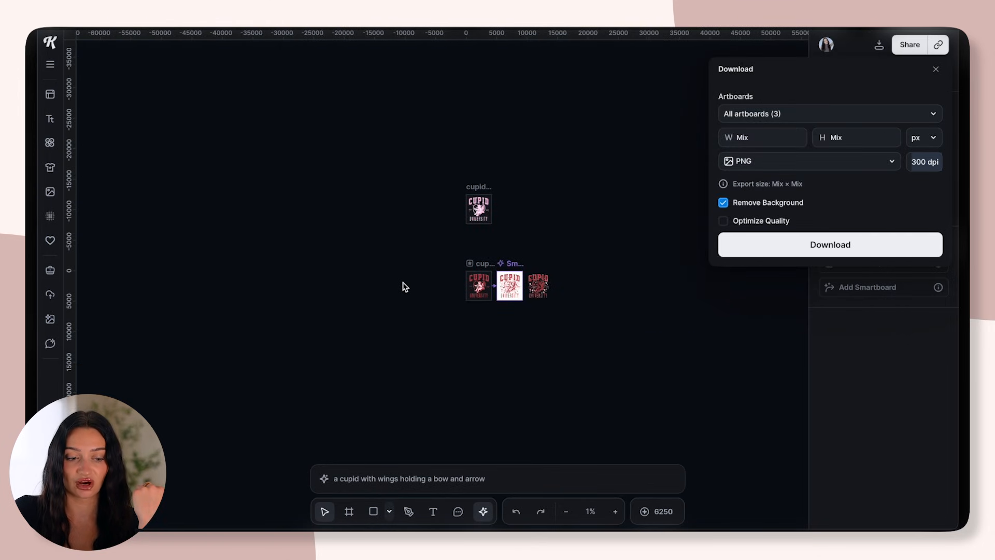
{"action": "scroll", "coordinate": [405, 286], "scroll_direction": "up", "scroll_amount": 3}
{"action": "left_click_drag", "start_coordinate": [620, 245], "coordinate": [466, 226]}
{"action": "left_click", "coordinate": [546, 251]}
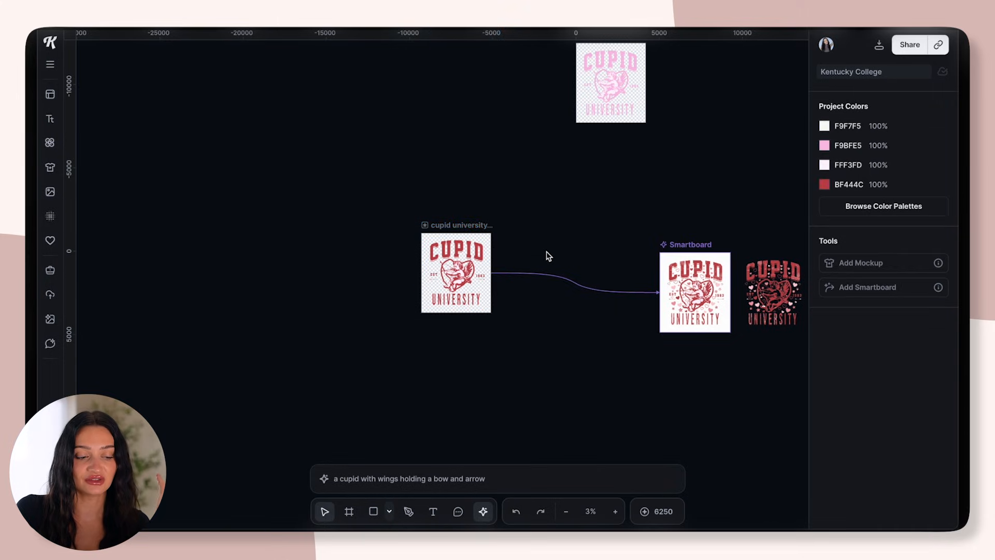
{"action": "left_click", "coordinate": [466, 225]}
{"action": "left_click", "coordinate": [697, 246]}
{"action": "left_click_drag", "start_coordinate": [697, 245], "coordinate": [610, 226]}
Add a mockup to the red design and search the mockup library for "sweatshirt"
{"action": "left_click", "coordinate": [427, 226]}
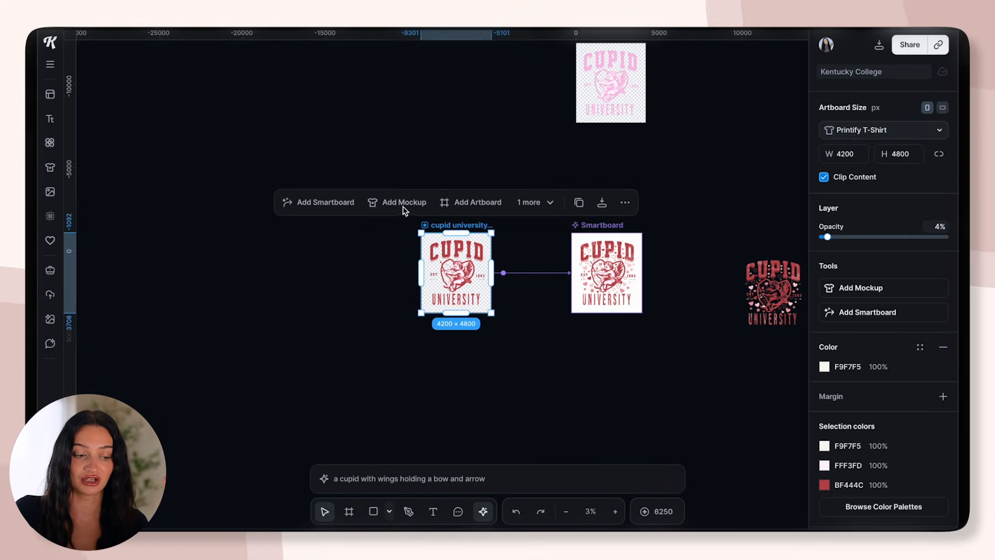
{"action": "left_click", "coordinate": [404, 207]}
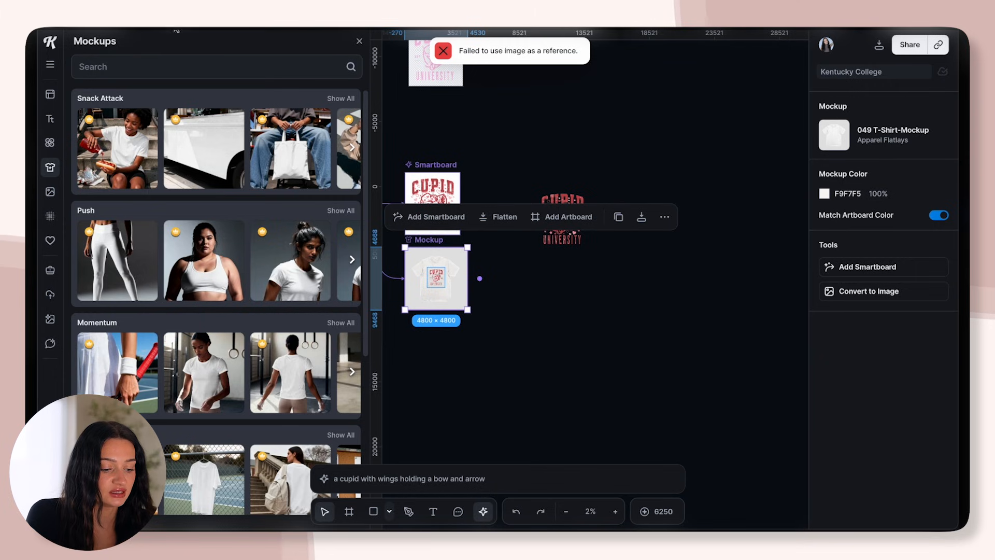
{"action": "left_click", "coordinate": [155, 67]}
{"action": "type", "text": "sweats"}
{"action": "type", "text": "hirt"}
{"action": "key", "text": "Return"}
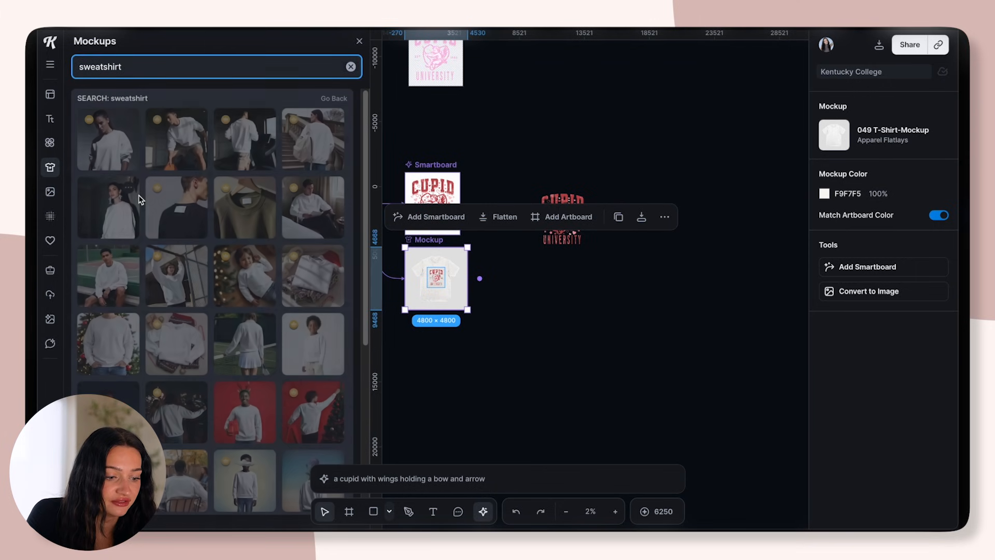
Apply the mockup of the woman in a white sweatshirt and shift the red design slightly on her chest
{"action": "left_click", "coordinate": [108, 139]}
{"action": "left_click", "coordinate": [434, 288]}
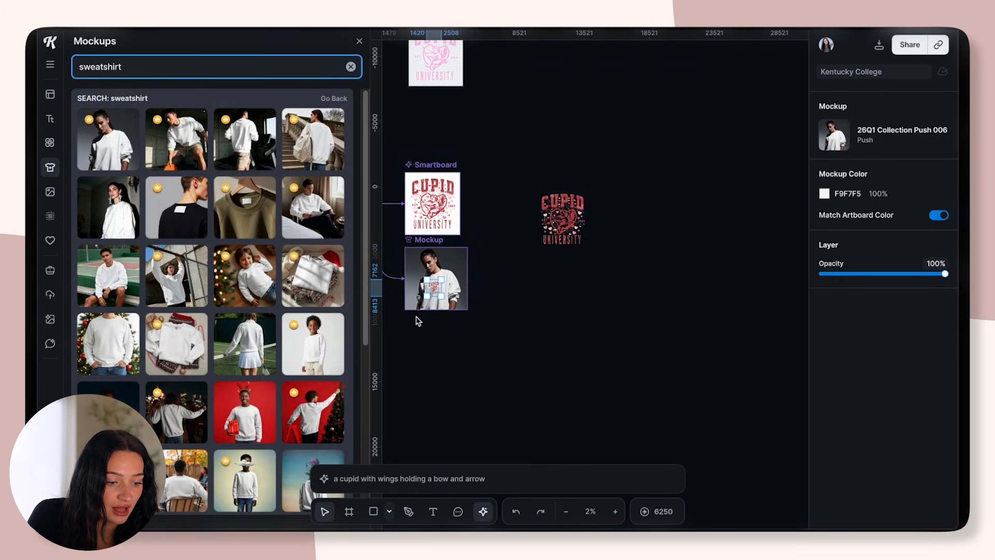
{"action": "scroll", "coordinate": [418, 310], "scroll_direction": "up", "scroll_amount": 2}
{"action": "scroll", "coordinate": [419, 309], "scroll_direction": "up", "scroll_amount": 4}
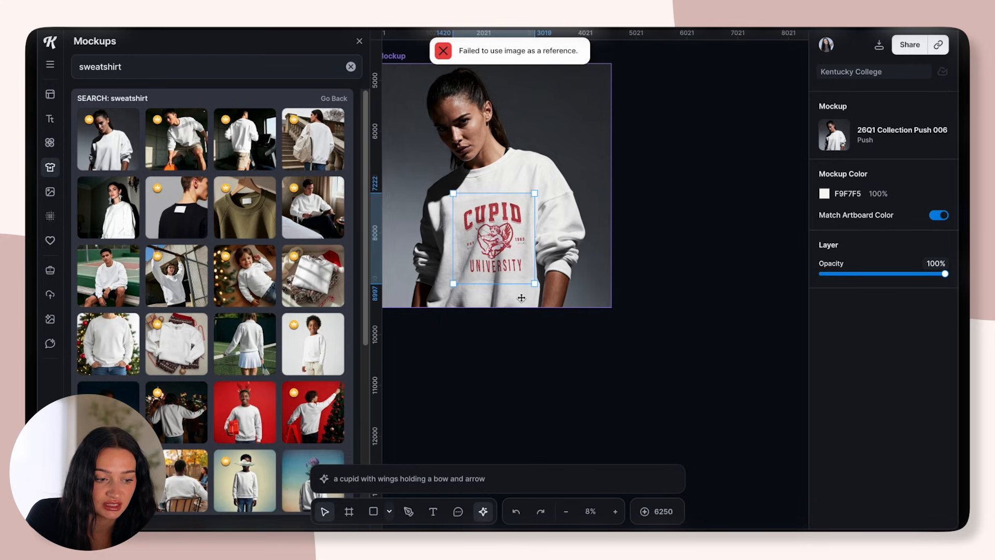
{"action": "left_click_drag", "start_coordinate": [516, 261], "coordinate": [501, 258]}
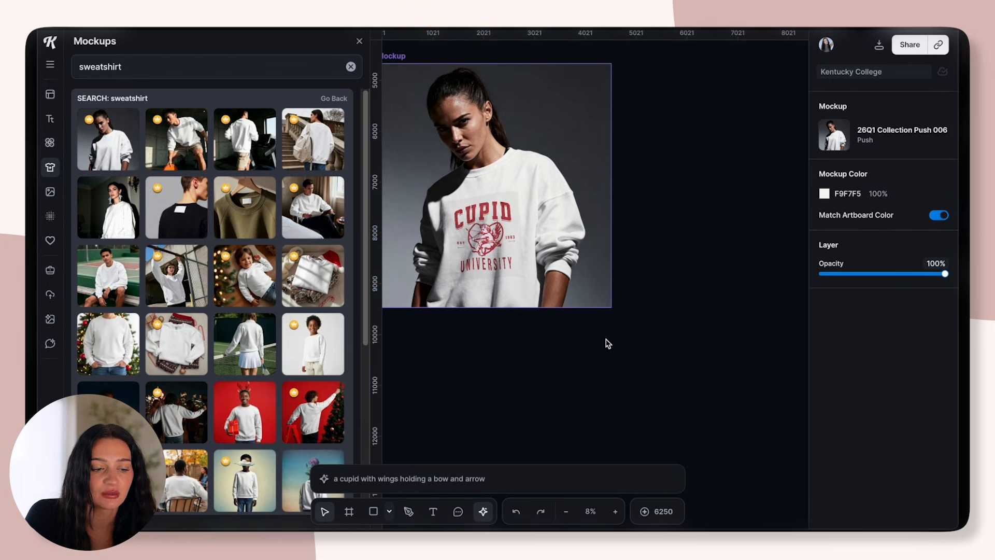
Delete the sweatshirt mockup from the canvas
{"action": "left_click", "coordinate": [608, 344]}
{"action": "scroll", "coordinate": [608, 344], "scroll_direction": "down", "scroll_amount": 3}
{"action": "key", "text": "Delete"}
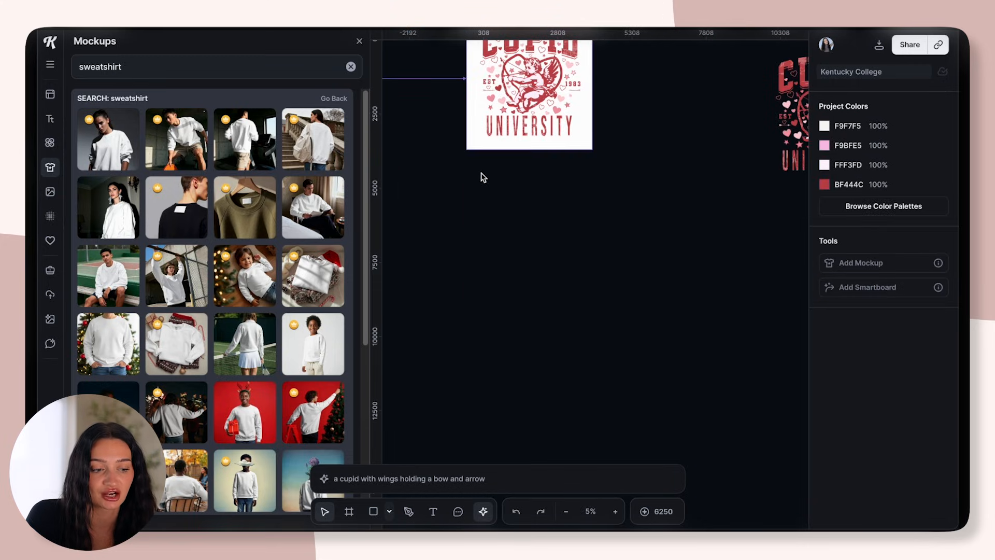
Generate a Smartboard from the red design with the prompt "please put this design on a white sweatshirt" and inspect it up close
{"action": "scroll", "coordinate": [482, 178], "scroll_direction": "down", "scroll_amount": 4}
{"action": "scroll", "coordinate": [384, 115], "scroll_direction": "up", "scroll_amount": 4}
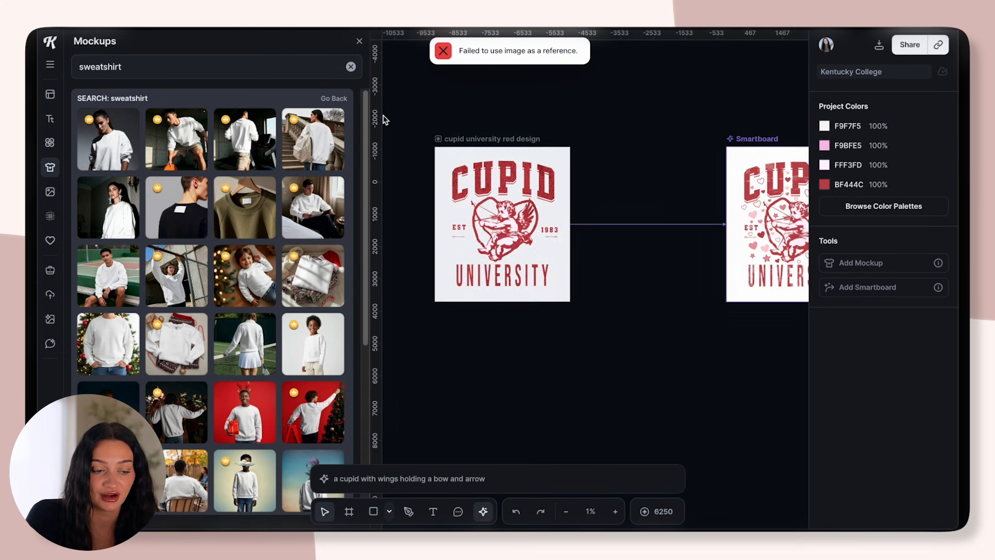
{"action": "left_click", "coordinate": [460, 142]}
{"action": "left_click", "coordinate": [439, 115]}
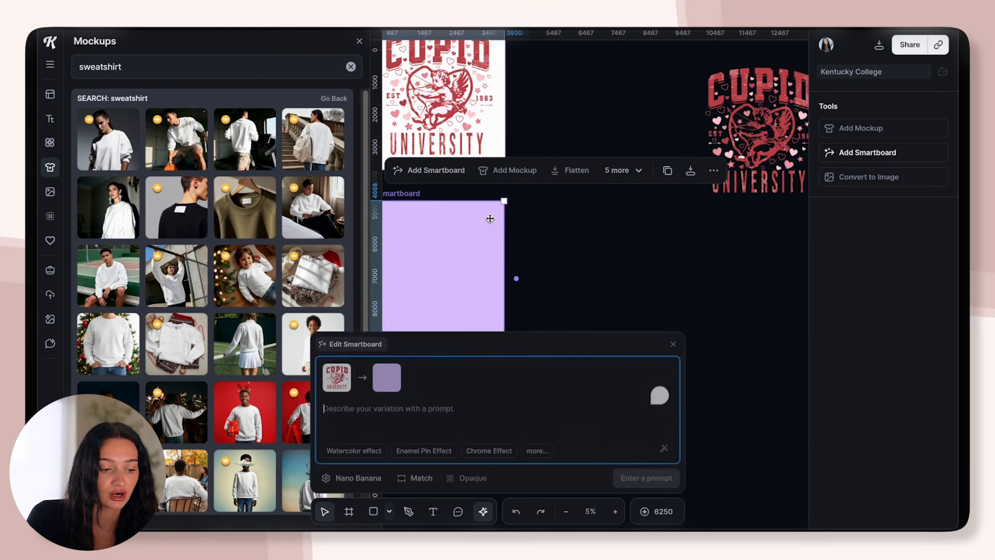
{"action": "type", "text": "please put this desi"}
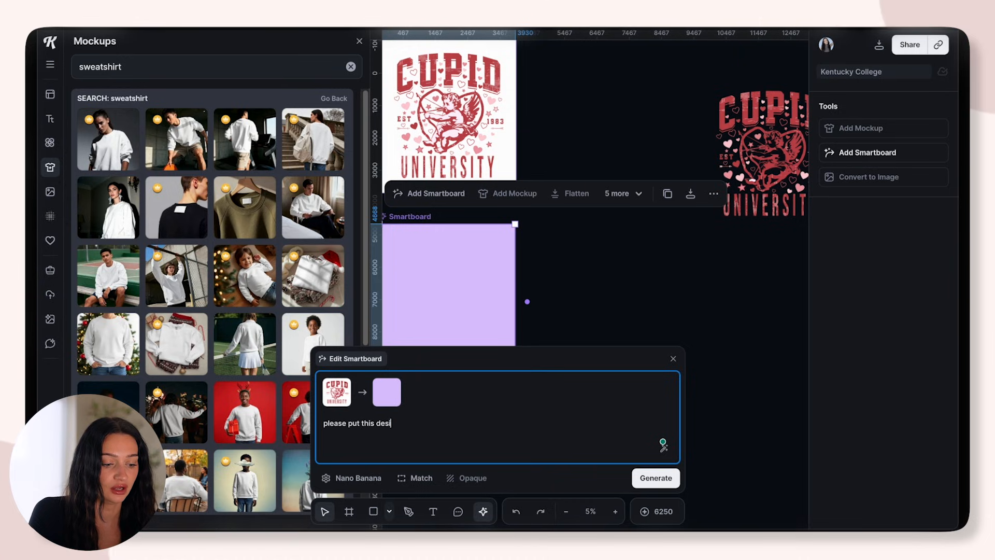
{"action": "type", "text": "gn on"}
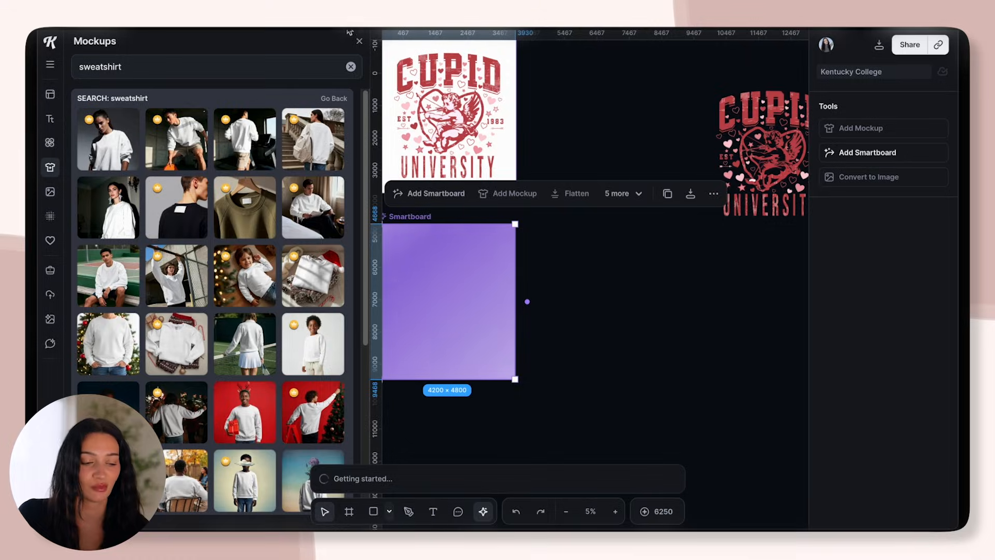
{"action": "left_click", "coordinate": [359, 40]}
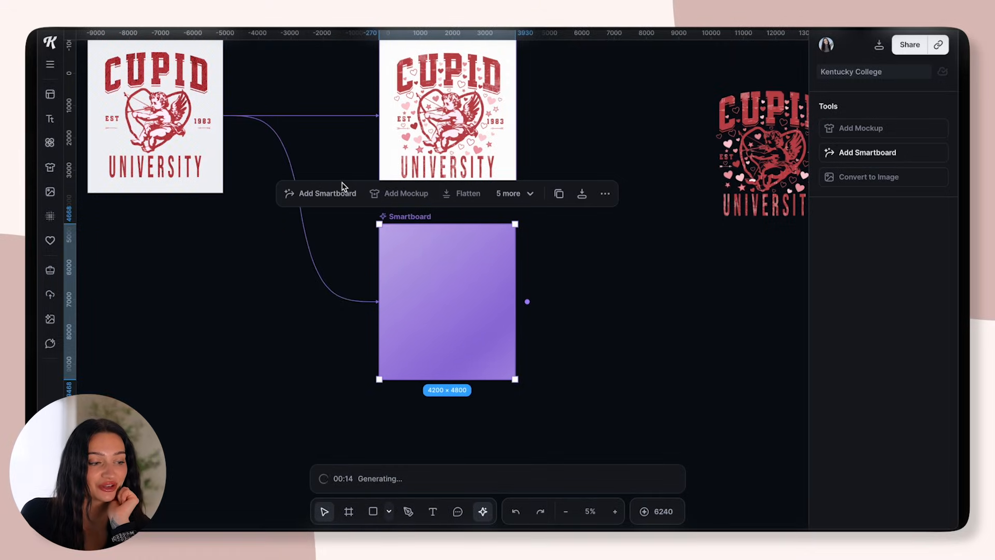
{"action": "scroll", "coordinate": [571, 337], "scroll_direction": "up", "scroll_amount": 5}
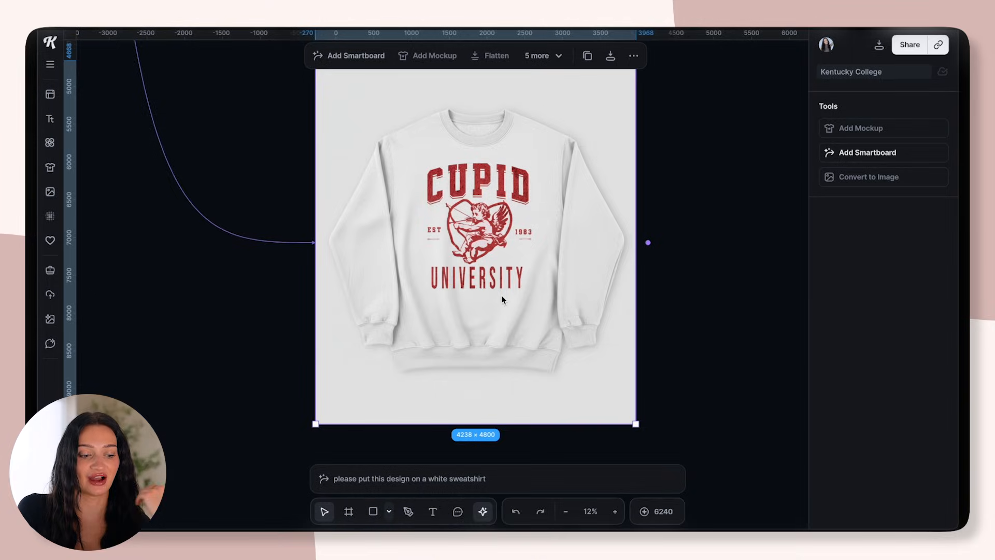
{"action": "scroll", "coordinate": [484, 282], "scroll_direction": "down", "scroll_amount": 2}
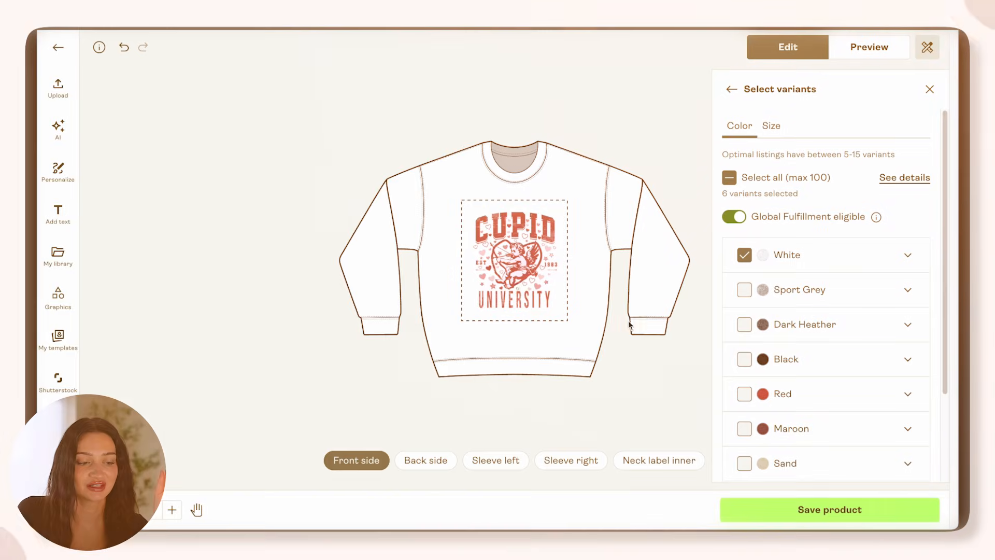
Switch to the print-on-demand product editor, add Sport Grey to the sweatshirt's color variants and preview the hearts-and-stars design on the product
{"action": "left_click", "coordinate": [519, 273]}
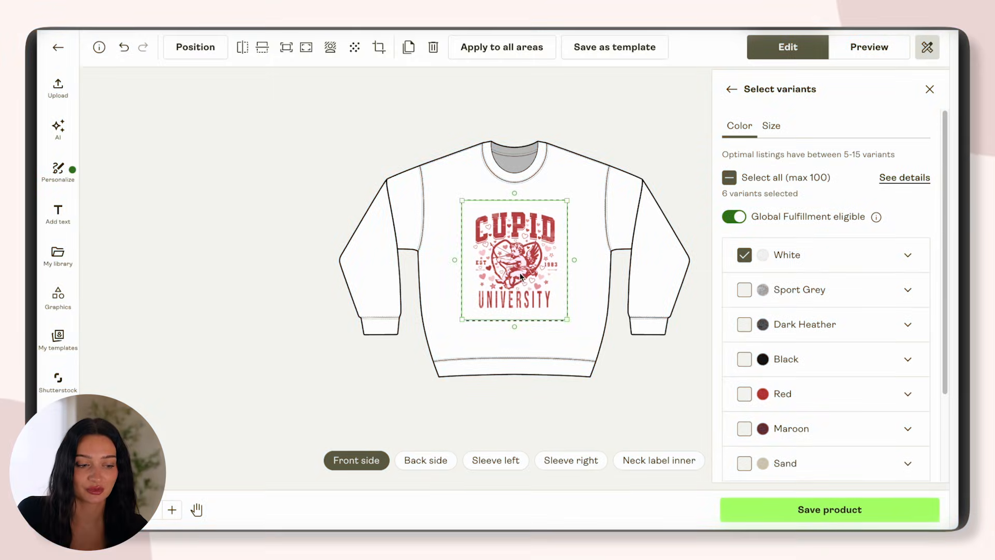
{"action": "left_click", "coordinate": [573, 291]}
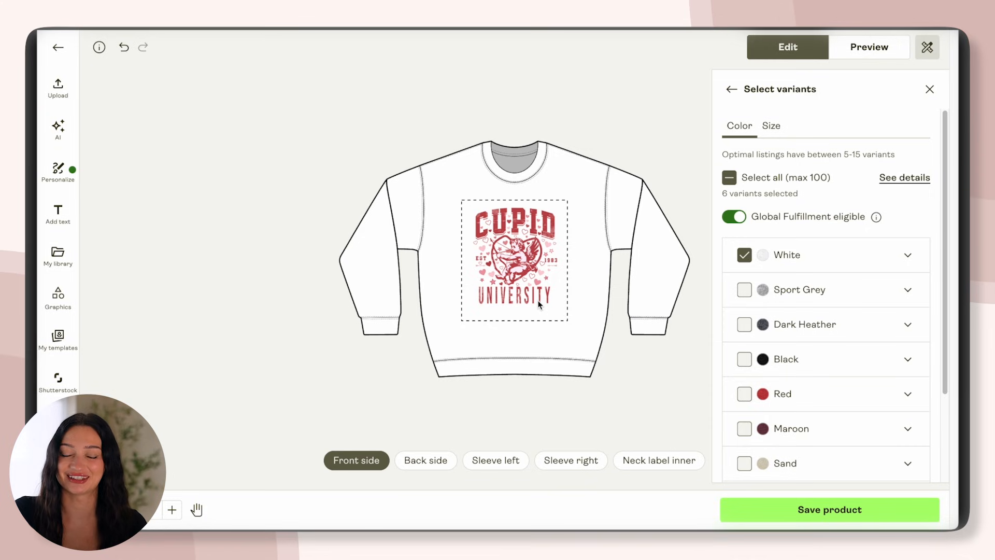
{"action": "left_click", "coordinate": [744, 291]}
{"action": "left_click", "coordinate": [744, 394]}
{"action": "left_click", "coordinate": [744, 394]}
{"action": "left_click", "coordinate": [745, 463]}
{"action": "left_click", "coordinate": [745, 463]}
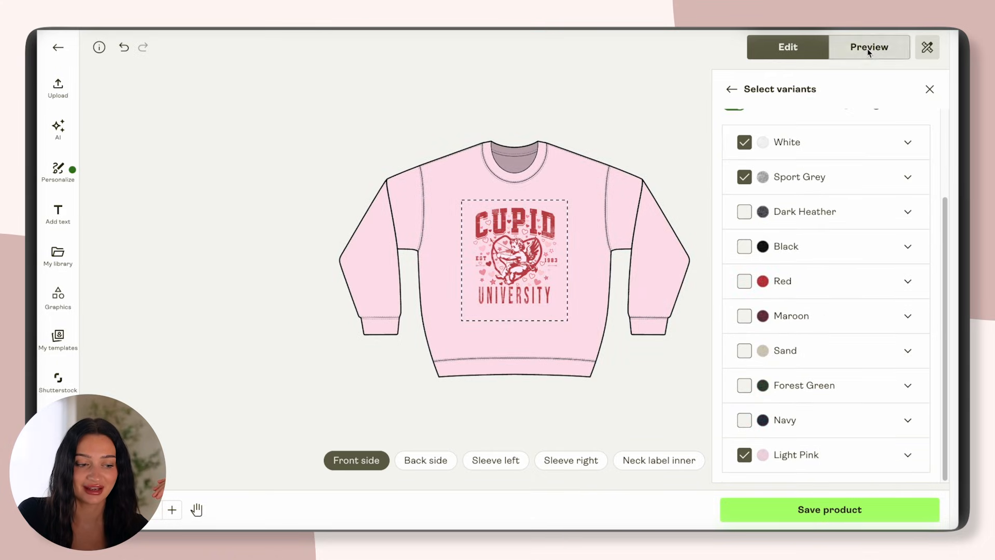
{"action": "left_click", "coordinate": [868, 48]}
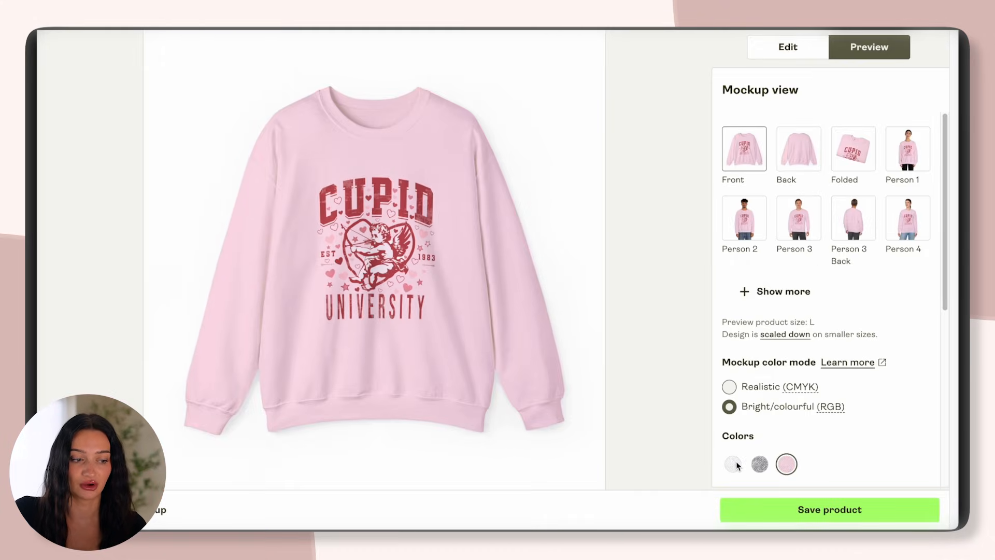
{"action": "left_click", "coordinate": [733, 464]}
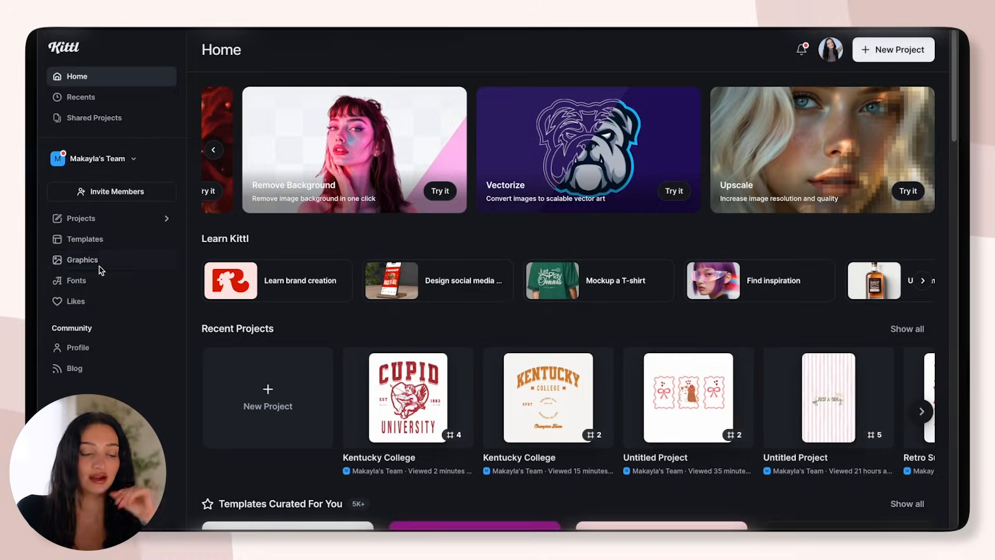
Switch to the Kittl dashboard and browse all illustration collections in the Graphics library
{"action": "left_click", "coordinate": [98, 263]}
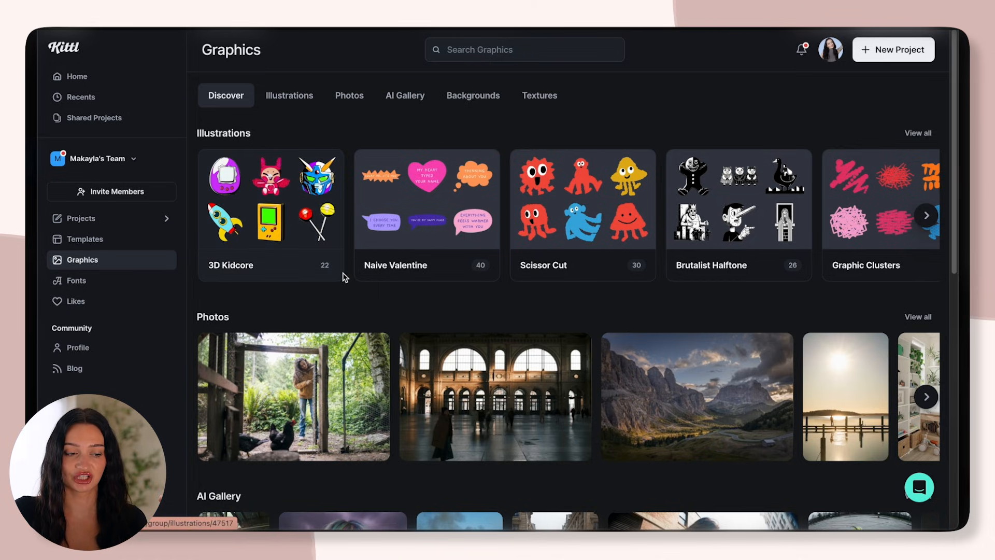
{"action": "left_click", "coordinate": [927, 134]}
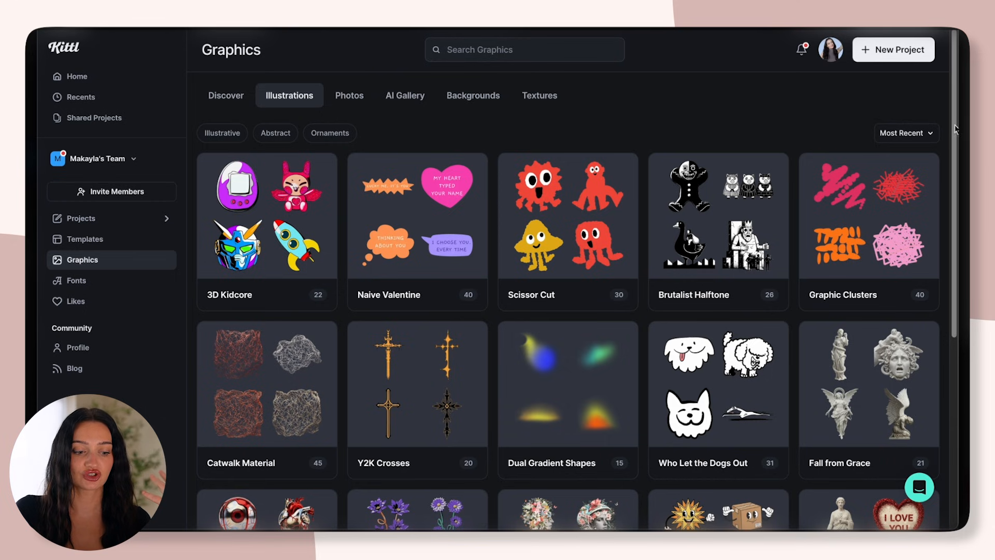
{"action": "left_click_drag", "start_coordinate": [955, 127], "coordinate": [949, 166]}
{"action": "scroll", "coordinate": [878, 356], "scroll_direction": "down", "scroll_amount": 5}
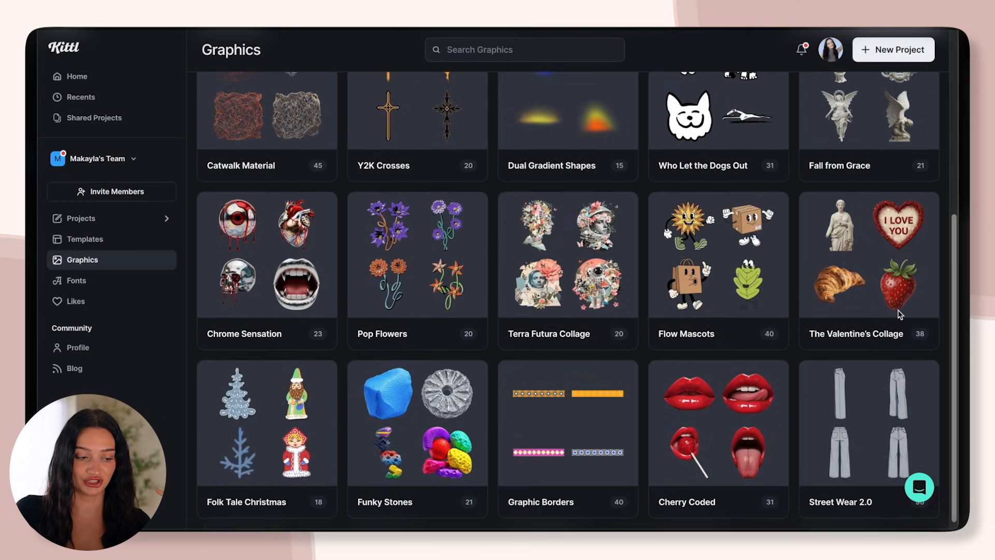
{"action": "scroll", "coordinate": [878, 357], "scroll_direction": "down", "scroll_amount": 4}
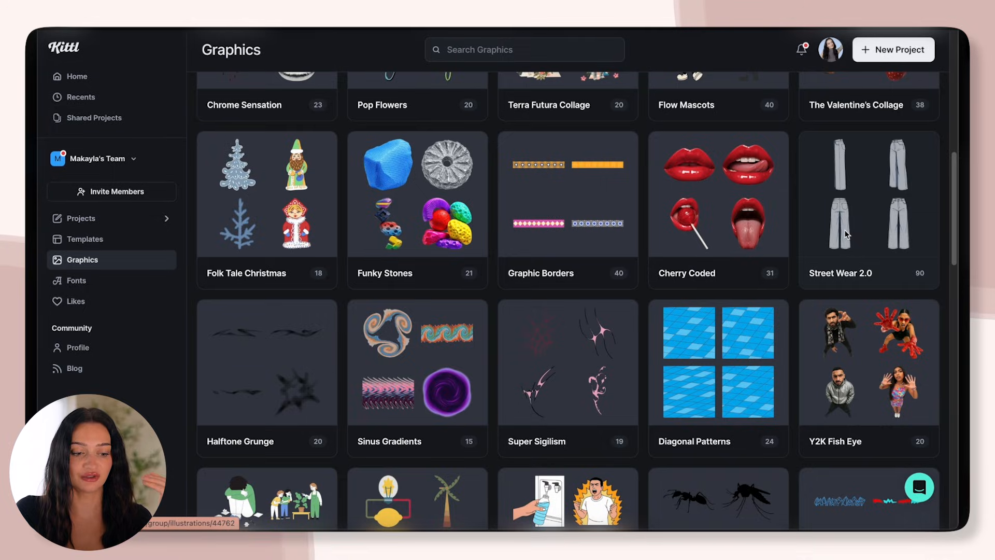
Look through the Cherry Coded and Coquette illustration collections for usable graphics
{"action": "left_click", "coordinate": [724, 196]}
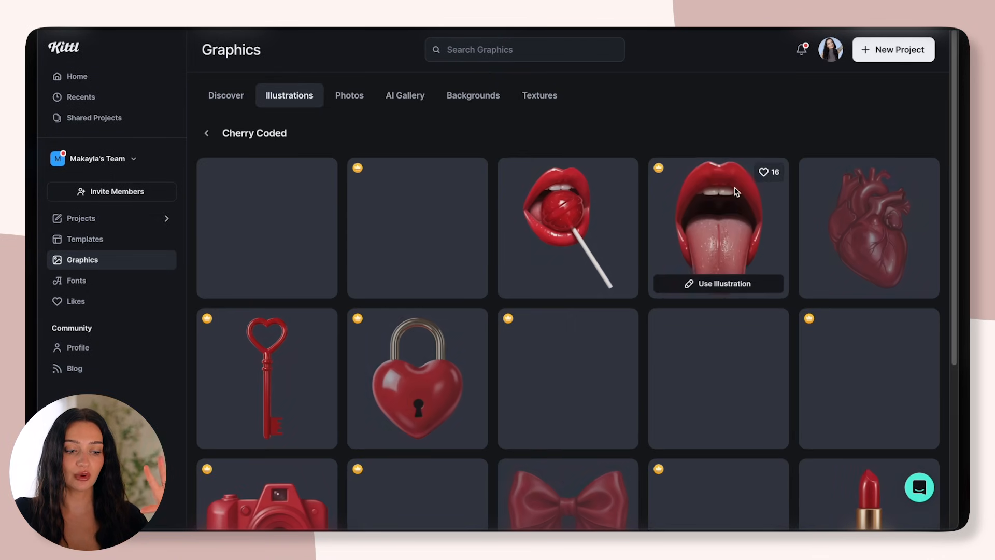
{"action": "scroll", "coordinate": [929, 178], "scroll_direction": "down", "scroll_amount": 5}
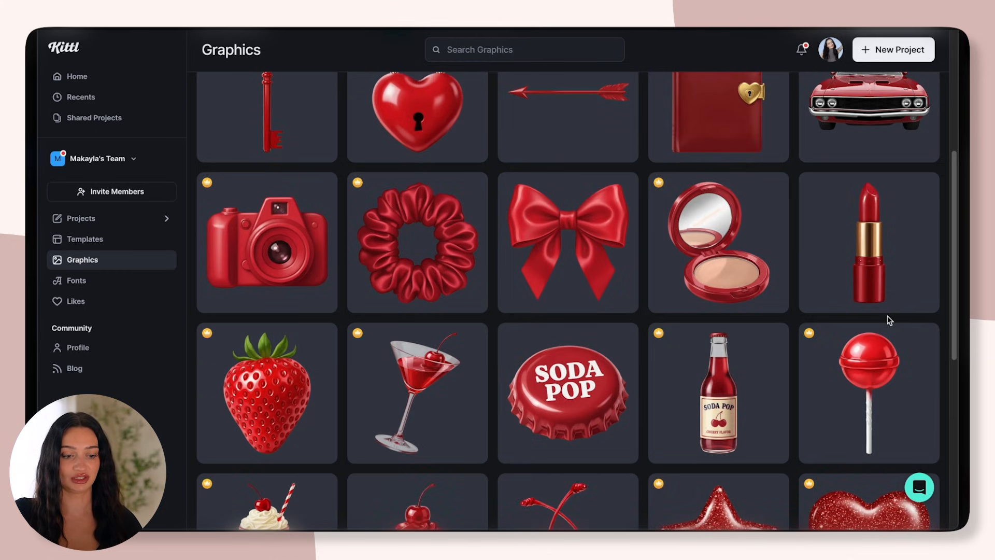
{"action": "left_click_drag", "start_coordinate": [952, 274], "coordinate": [923, 104]}
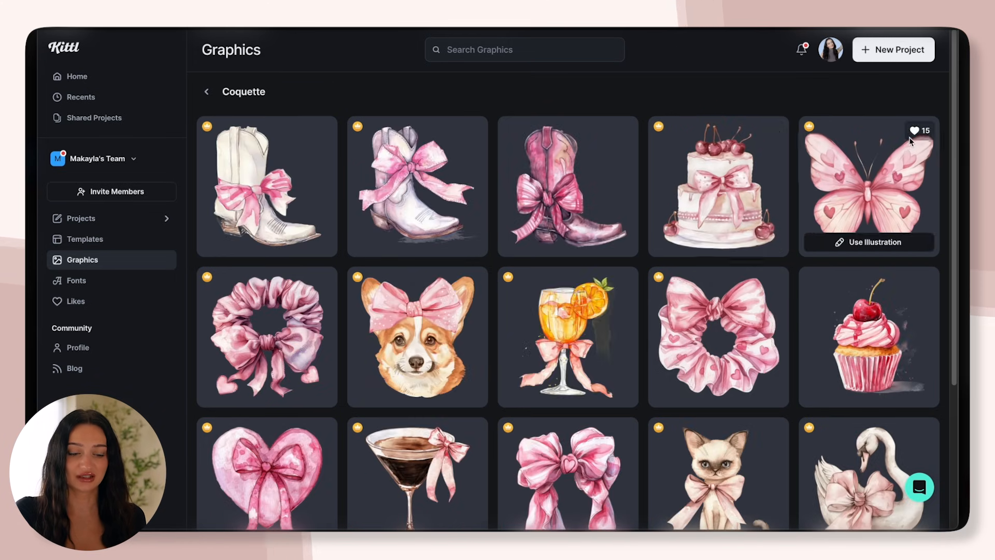
{"action": "scroll", "coordinate": [894, 248], "scroll_direction": "down", "scroll_amount": 5}
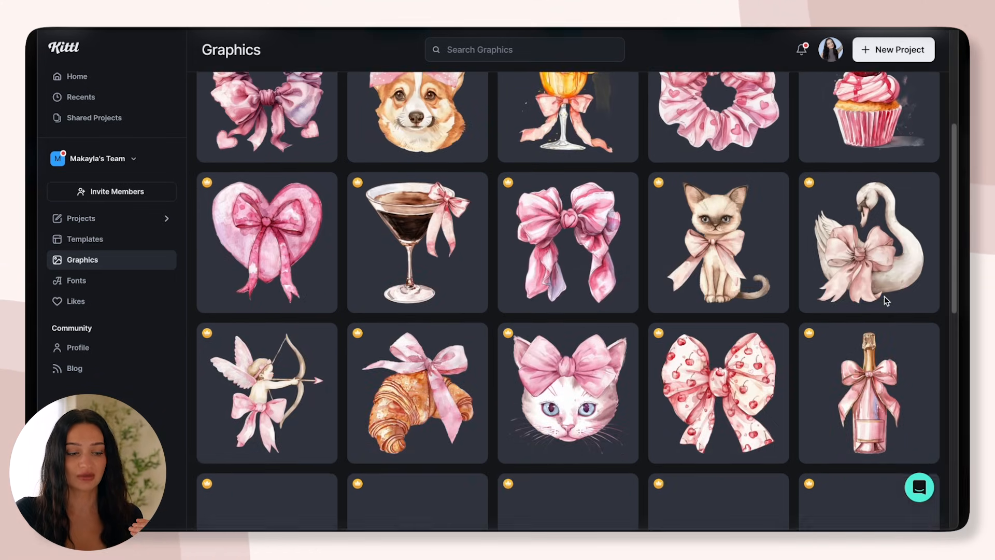
{"action": "scroll", "coordinate": [880, 317], "scroll_direction": "down", "scroll_amount": 5}
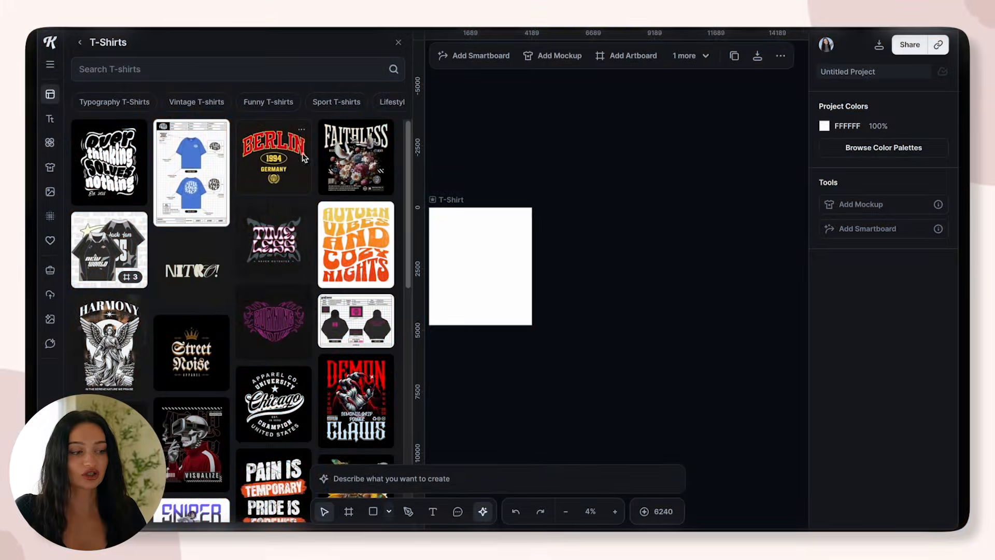
Browse the illustration shapes and the All-in-One Design Bundles template collection for usable bundles
{"action": "left_click", "coordinate": [51, 143]}
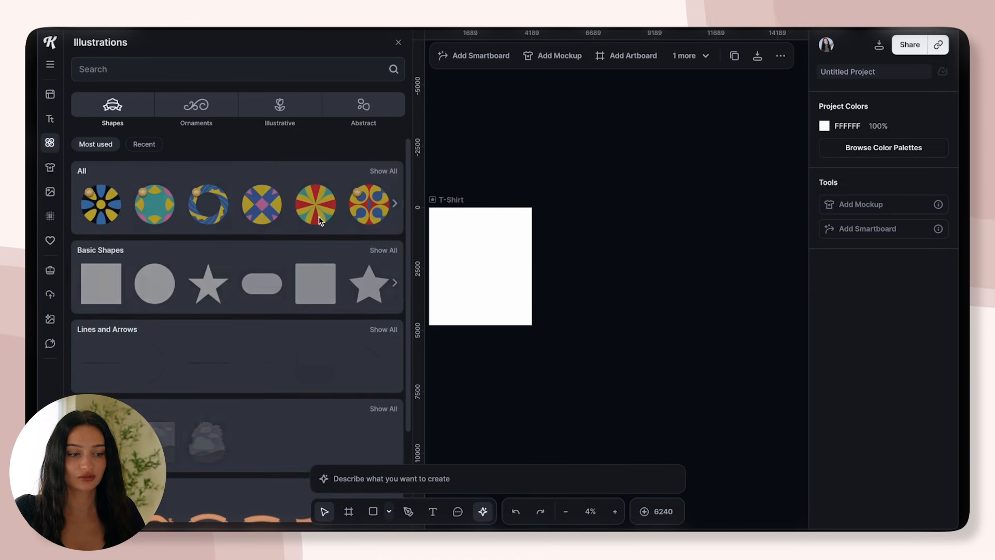
{"action": "scroll", "coordinate": [406, 162], "scroll_direction": "down", "scroll_amount": 10}
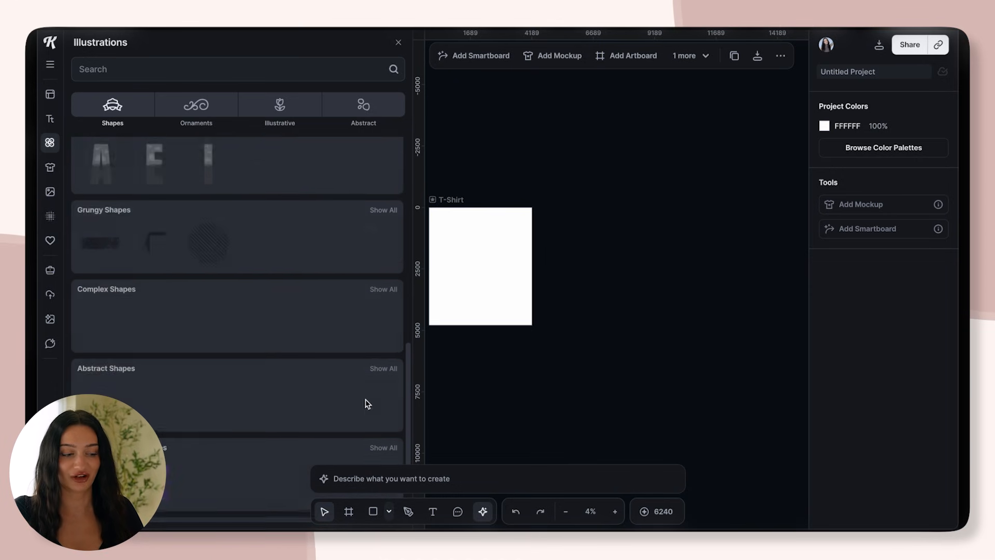
{"action": "scroll", "coordinate": [340, 450], "scroll_direction": "down", "scroll_amount": 3}
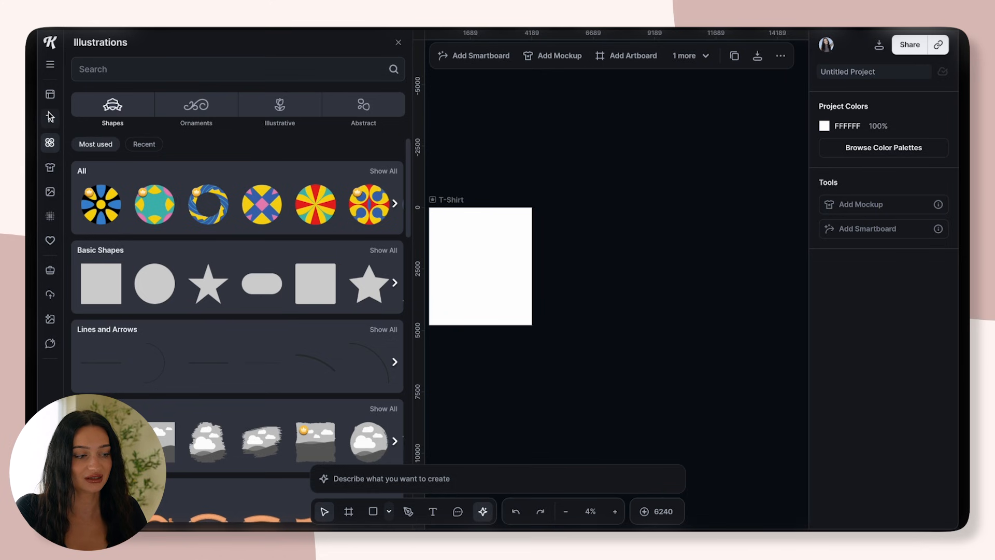
{"action": "left_click", "coordinate": [51, 94]}
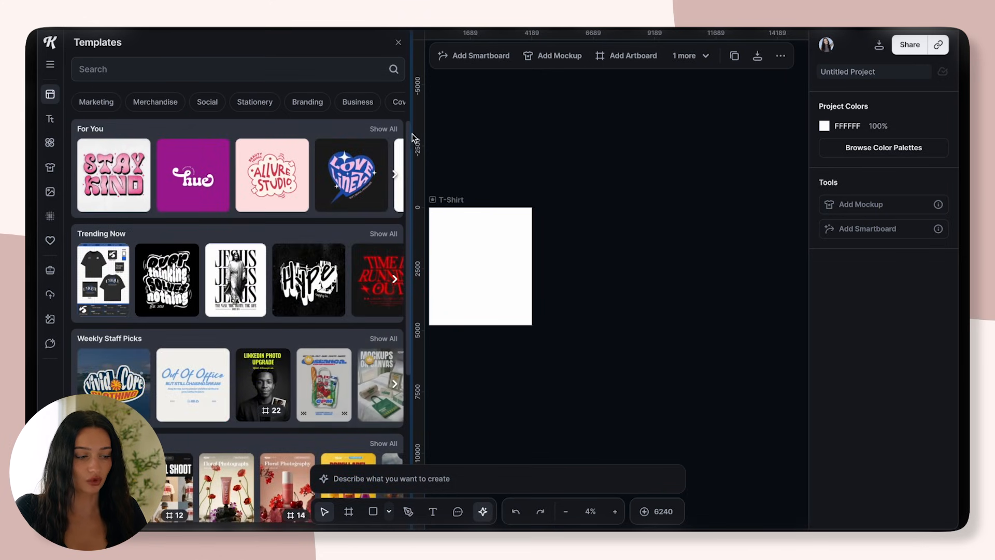
{"action": "scroll", "coordinate": [258, 303], "scroll_direction": "down", "scroll_amount": 6}
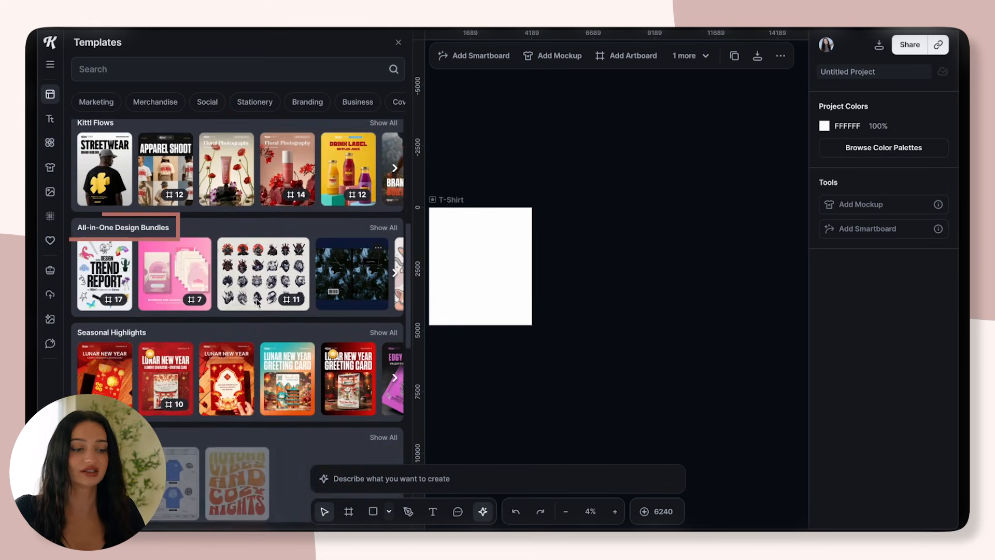
{"action": "left_click", "coordinate": [384, 228]}
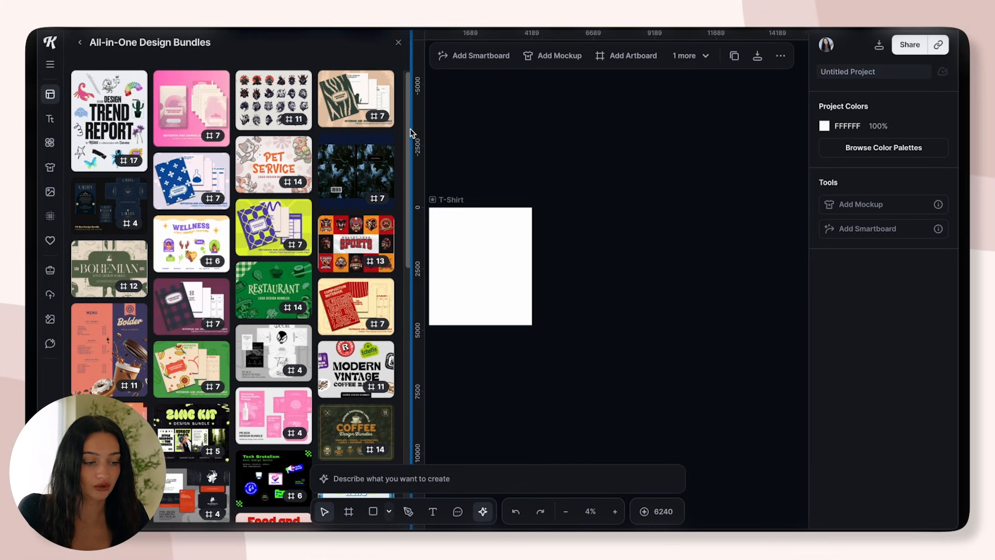
{"action": "scroll", "coordinate": [388, 219], "scroll_direction": "down", "scroll_amount": 4}
{"action": "scroll", "coordinate": [388, 219], "scroll_direction": "down", "scroll_amount": 3}
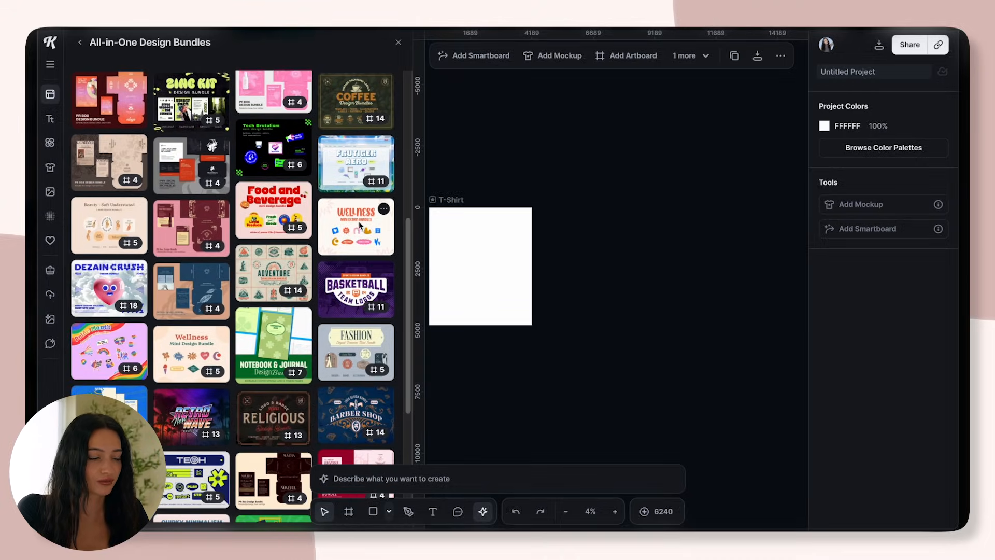
Add the colorful Wellness Mini Design Bundles template to the project and inspect its component artboards
{"action": "left_click", "coordinate": [359, 222]}
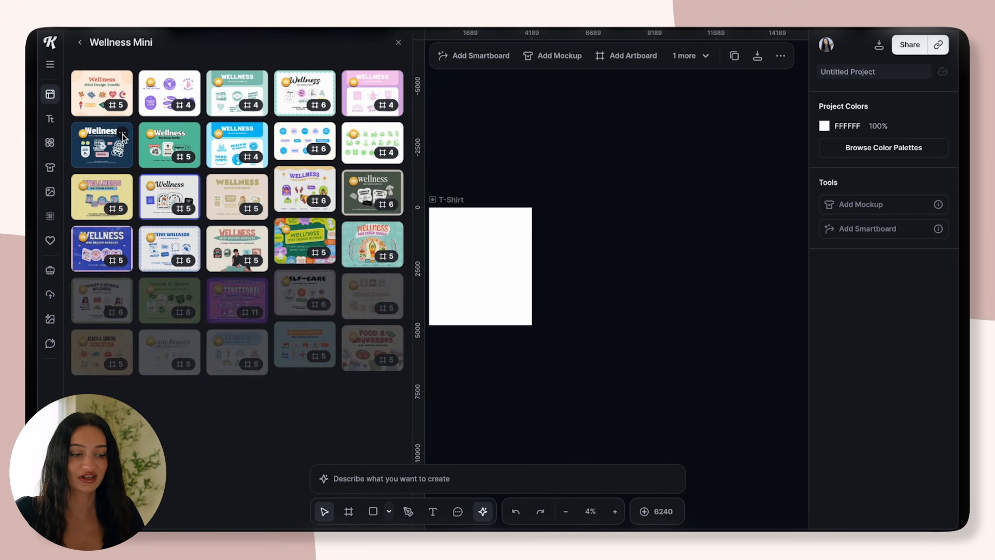
{"action": "left_click", "coordinate": [172, 283]}
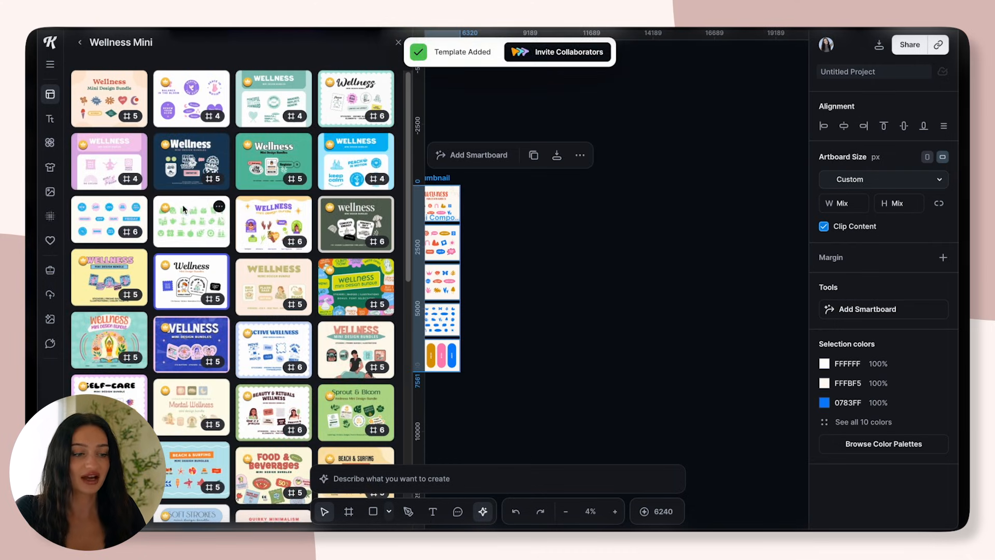
{"action": "left_click", "coordinate": [501, 314]}
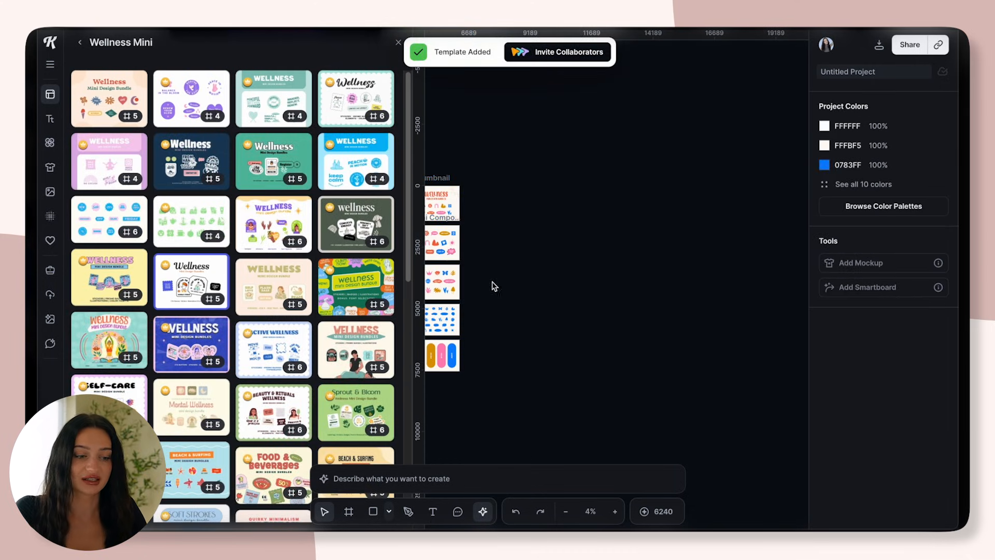
{"action": "left_click", "coordinate": [398, 43]}
{"action": "scroll", "coordinate": [395, 251], "scroll_direction": "up", "scroll_amount": 5}
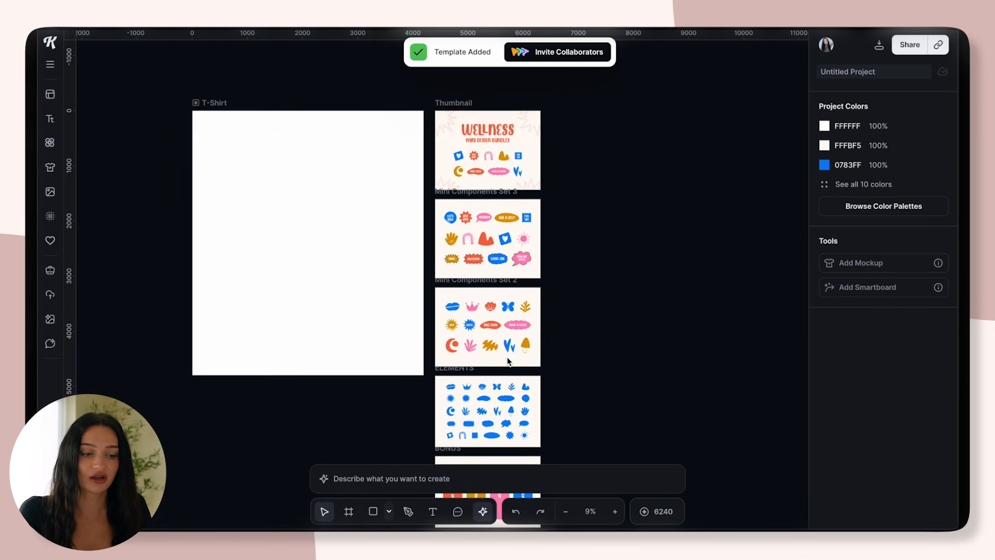
{"action": "scroll", "coordinate": [563, 130], "scroll_direction": "up", "scroll_amount": 4}
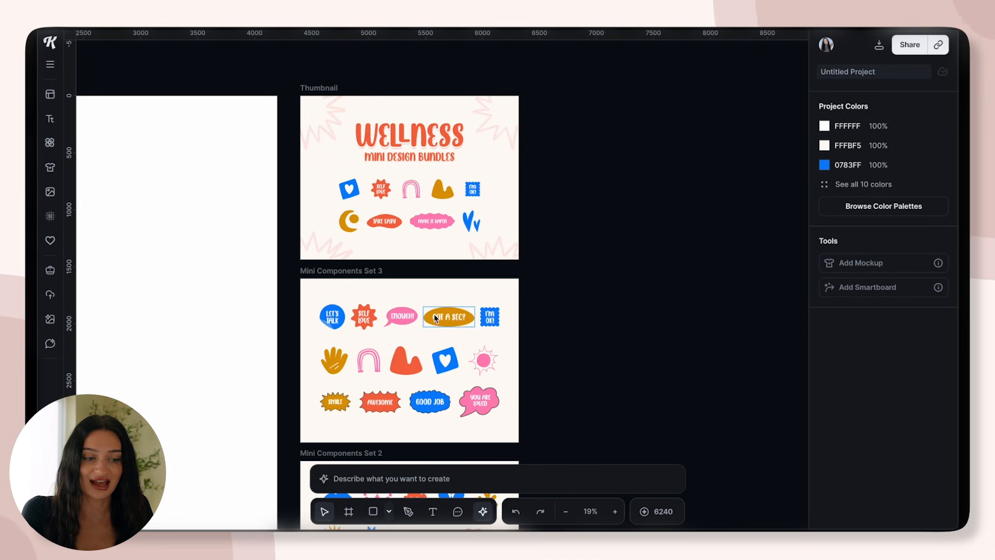
{"action": "left_click", "coordinate": [444, 148]}
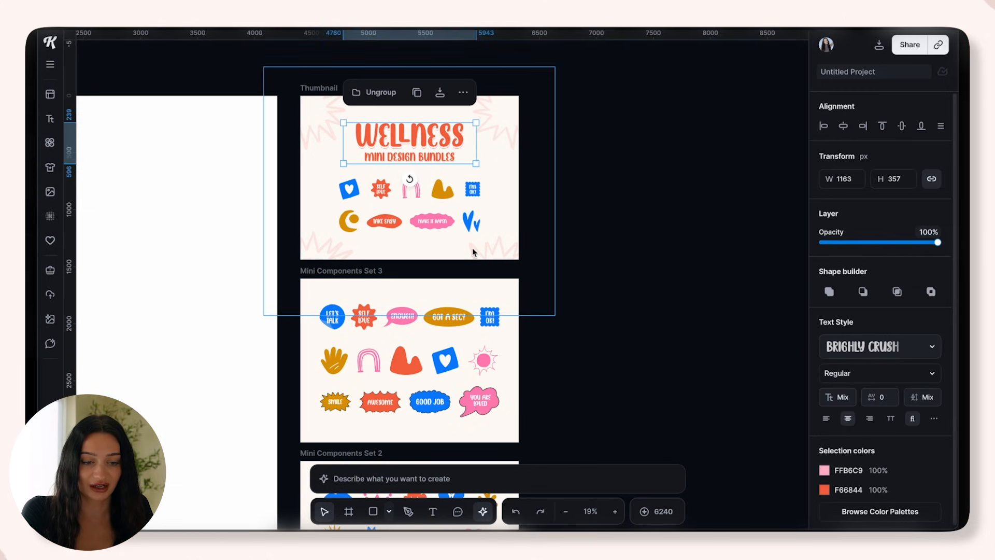
{"action": "scroll", "coordinate": [472, 247], "scroll_direction": "down", "scroll_amount": 5}
Shift the Wellness Thumbnail artboard slightly downward and inspect the neighbouring Mental Wellness bundle
{"action": "left_click", "coordinate": [325, 130]}
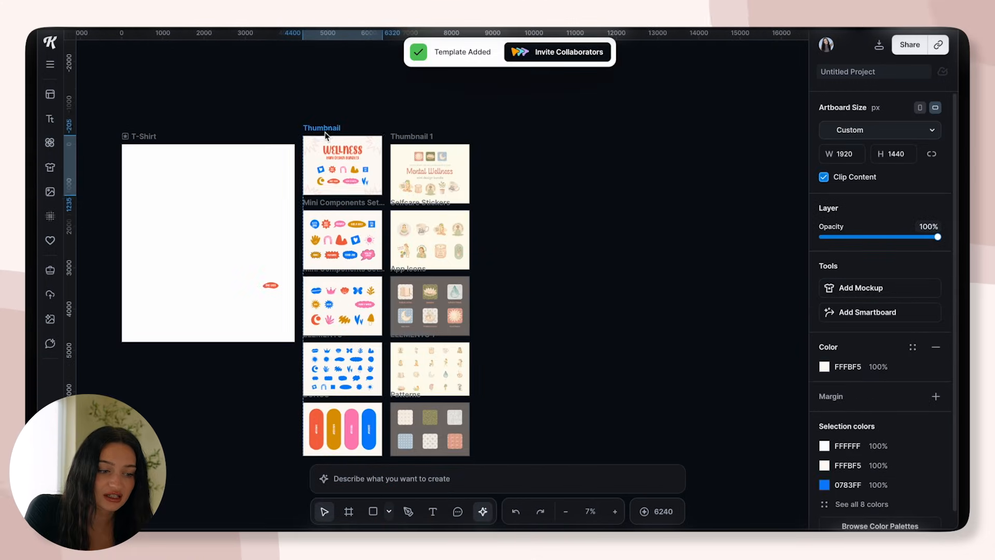
{"action": "left_click_drag", "start_coordinate": [325, 135], "coordinate": [329, 139]}
{"action": "left_click", "coordinate": [491, 234]}
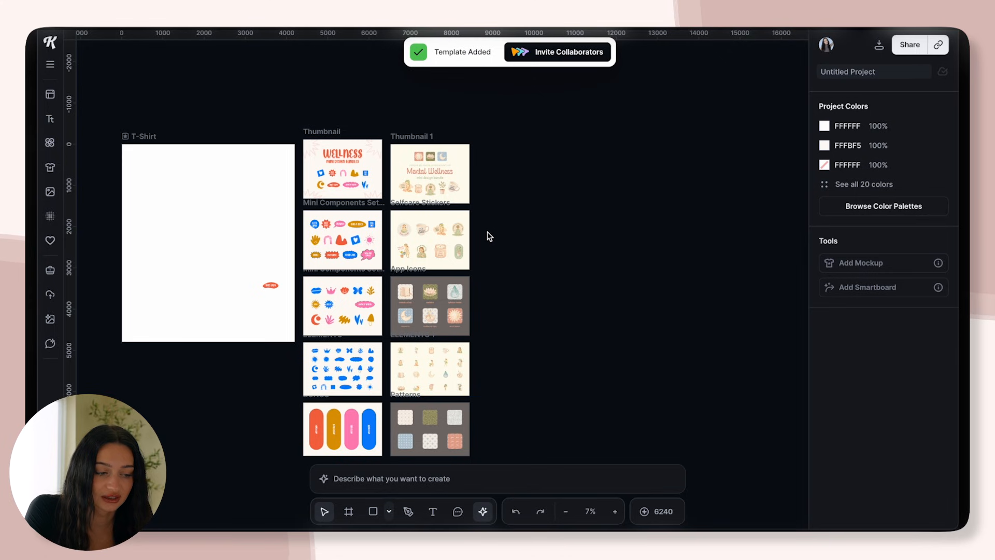
{"action": "scroll", "coordinate": [488, 237], "scroll_direction": "up", "scroll_amount": 3}
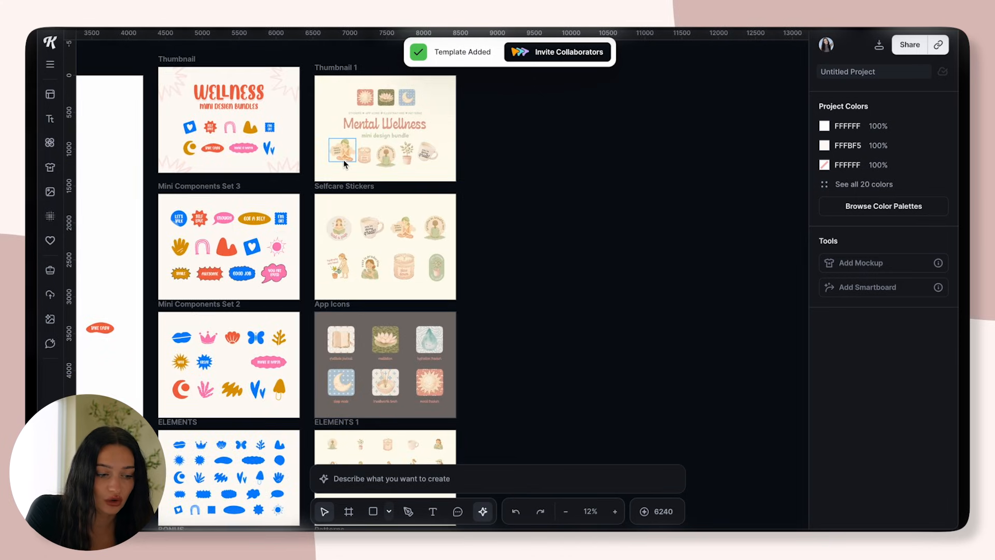
{"action": "scroll", "coordinate": [393, 315], "scroll_direction": "down", "scroll_amount": 2}
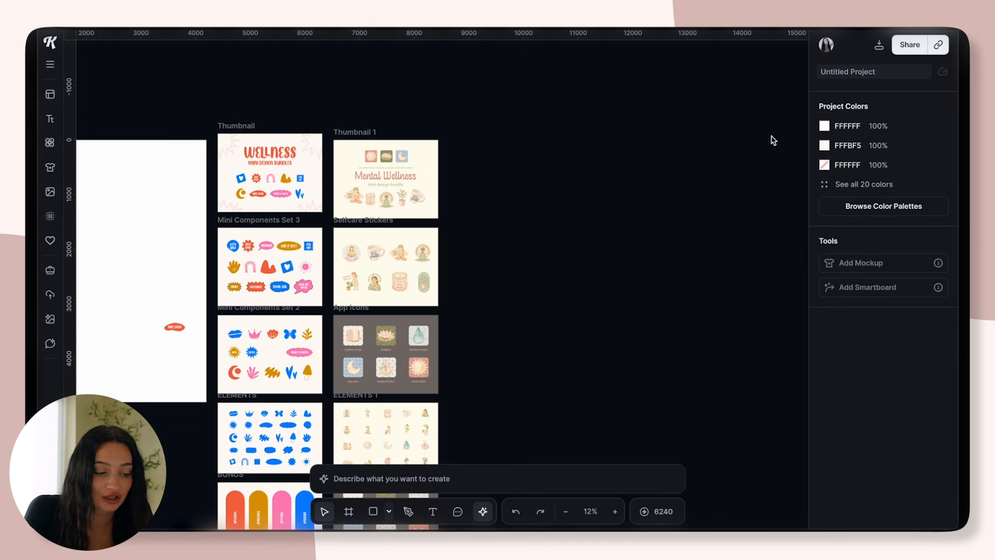
Move the Mental Wellness title onto the T-Shirt artboard and fit it across the width at about 4100 px
{"action": "left_click", "coordinate": [380, 174]}
{"action": "left_click_drag", "start_coordinate": [380, 174], "coordinate": [135, 175]}
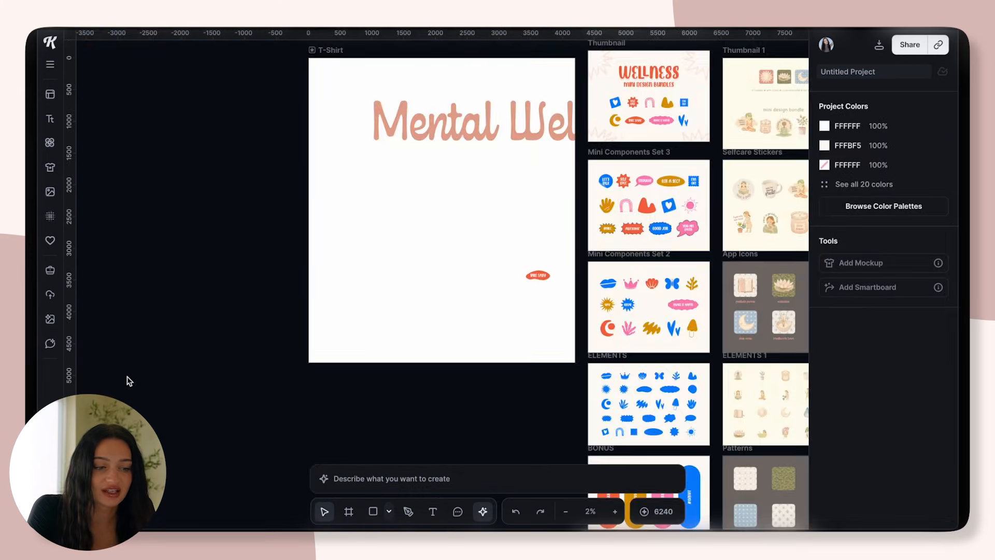
{"action": "scroll", "coordinate": [127, 378], "scroll_direction": "down", "scroll_amount": 2}
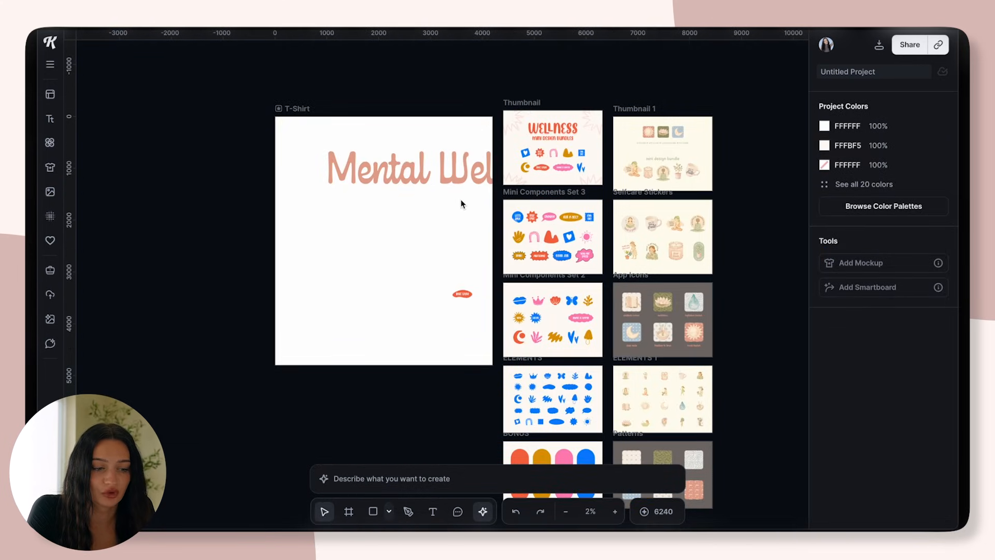
{"action": "left_click_drag", "start_coordinate": [455, 185], "coordinate": [401, 214]}
{"action": "left_click_drag", "start_coordinate": [528, 220], "coordinate": [479, 211]}
{"action": "left_click_drag", "start_coordinate": [436, 192], "coordinate": [438, 192]}
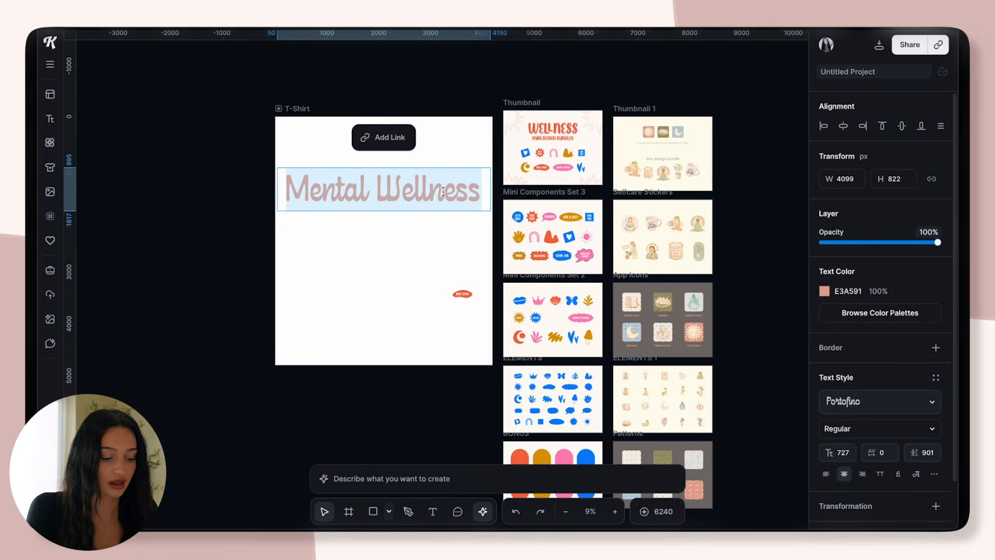
Change the title on the T-Shirt artboard to "mental health nurse" and arch it with the Circle transformation
{"action": "type", "text": "mental health nurse"}
{"action": "key", "text": "Escape"}
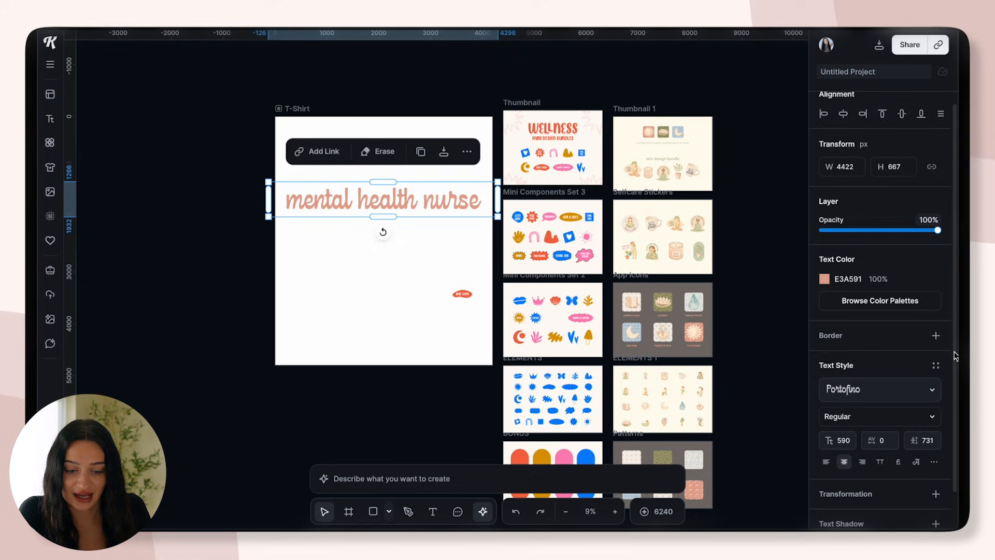
{"action": "scroll", "coordinate": [856, 456], "scroll_direction": "down", "scroll_amount": 2}
{"action": "left_click", "coordinate": [936, 454]}
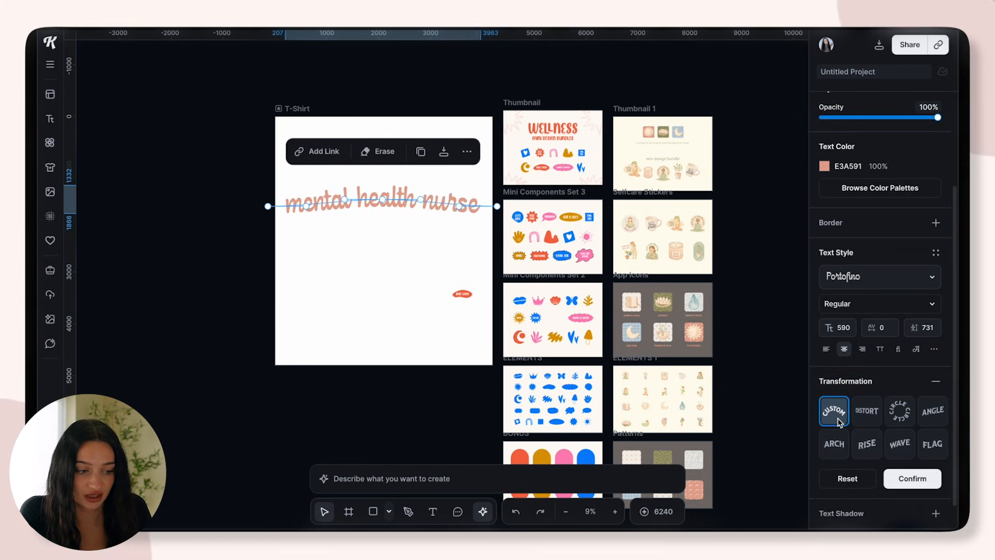
{"action": "left_click", "coordinate": [903, 417]}
{"action": "key", "text": "Escape"}
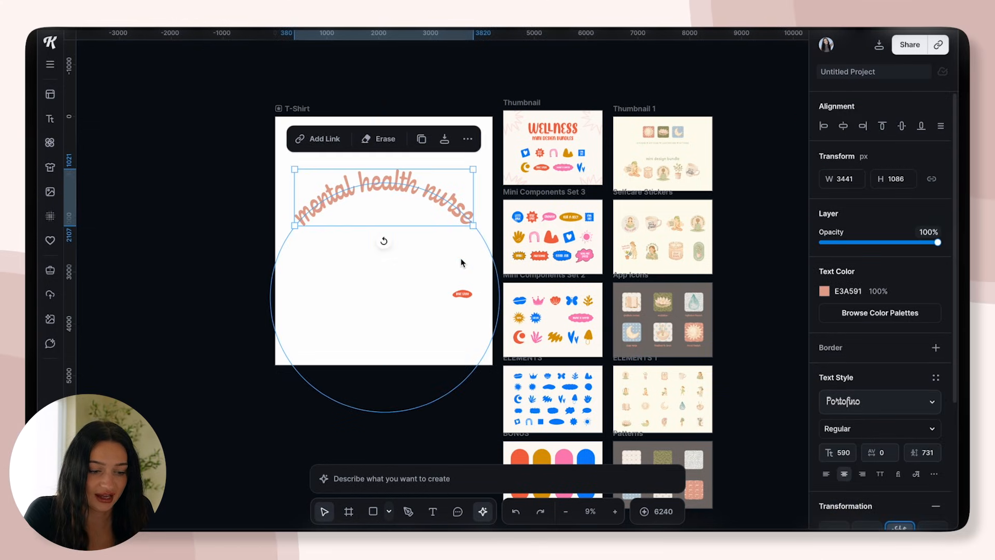
Delete the small red badge from the T-Shirt artboard and try bundle illustrations, including the meditating woman, with the arched text
{"action": "left_click", "coordinate": [465, 294]}
{"action": "key", "text": "Delete"}
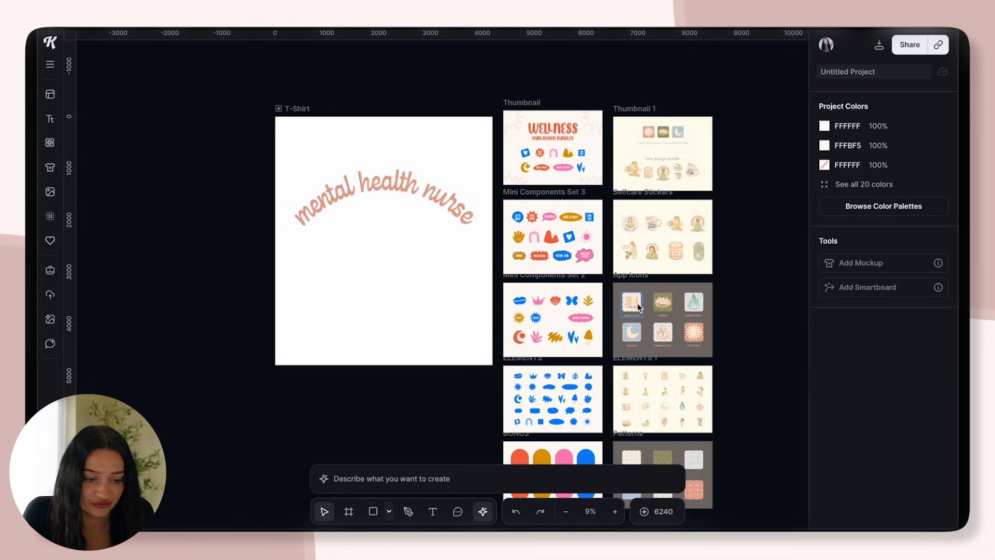
{"action": "left_click_drag", "start_coordinate": [553, 232], "coordinate": [430, 291]}
{"action": "left_click", "coordinate": [427, 325]}
{"action": "left_click", "coordinate": [406, 282]}
{"action": "left_click", "coordinate": [445, 325]}
{"action": "left_click_drag", "start_coordinate": [647, 393], "coordinate": [430, 427]}
{"action": "left_click_drag", "start_coordinate": [409, 361], "coordinate": [461, 232]}
{"action": "left_click", "coordinate": [373, 231]}
{"action": "key", "text": "Delete"}
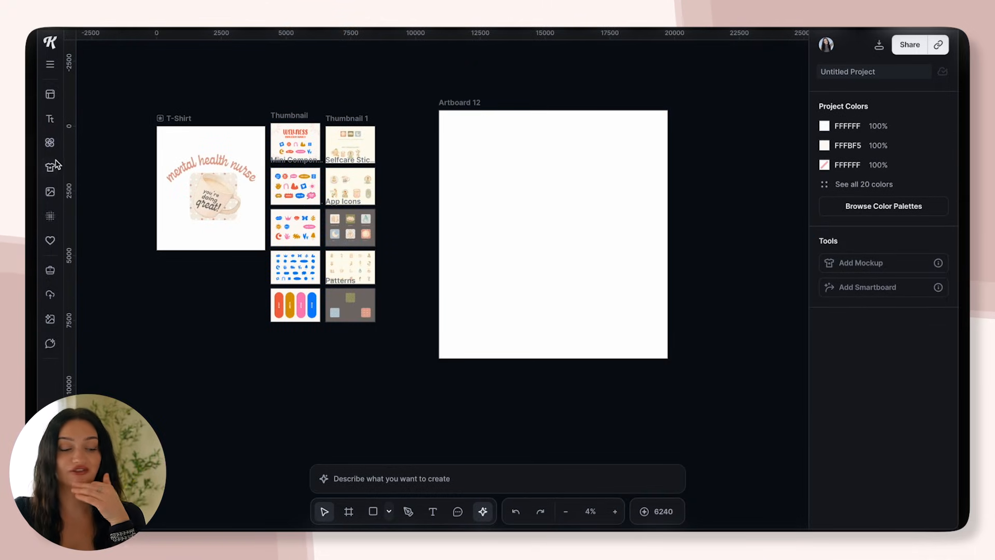
Search the illustrations for "coffee" and add the seated woman drinking from a red cup to Artboard 12
{"action": "left_click", "coordinate": [50, 144]}
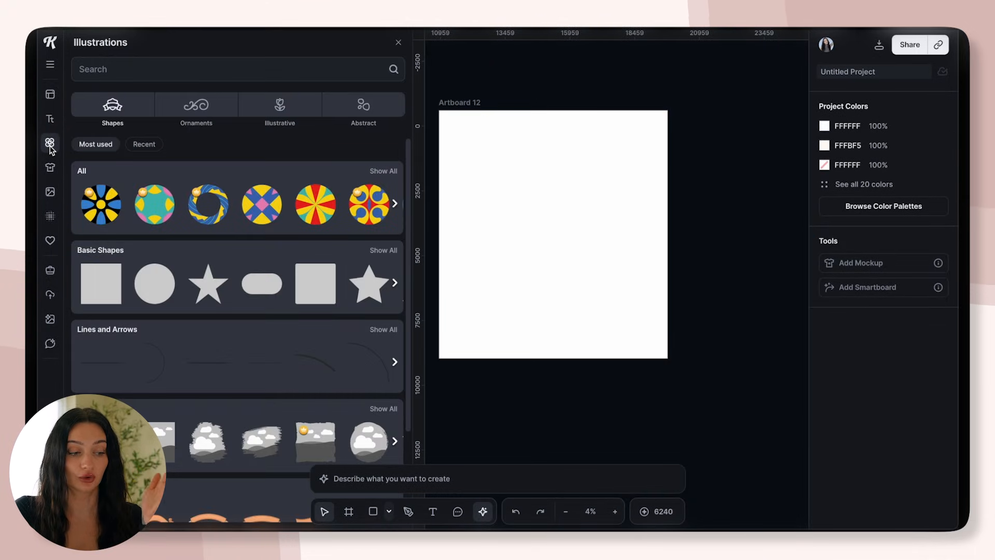
{"action": "left_click", "coordinate": [248, 73]}
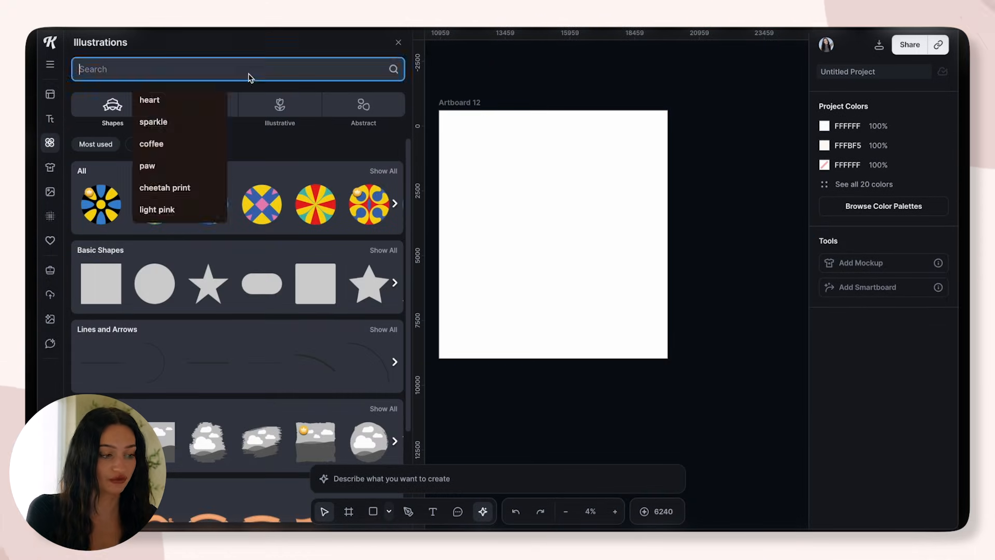
{"action": "type", "text": "co"}
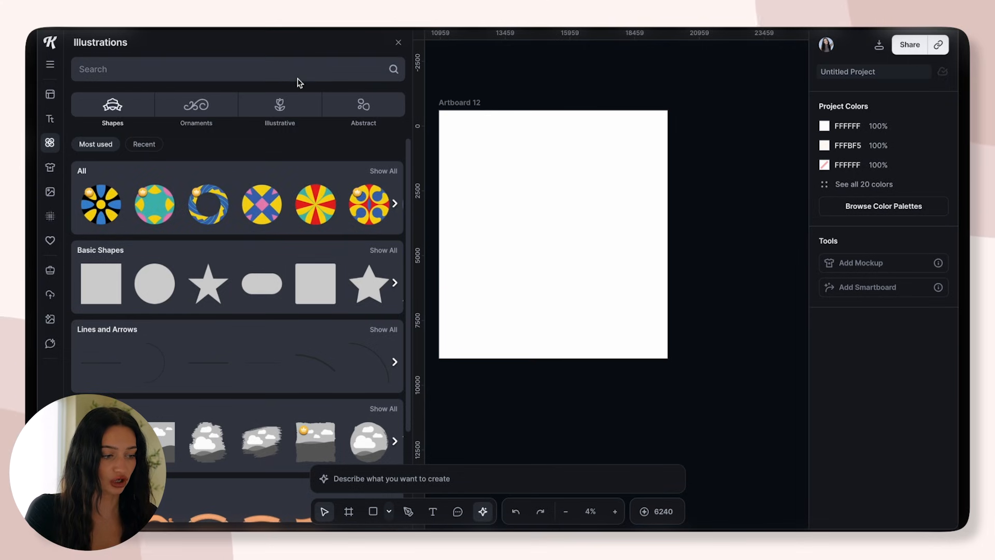
{"action": "left_click", "coordinate": [306, 74]}
{"action": "type", "text": "coffee"}
{"action": "key", "text": "Return"}
{"action": "scroll", "coordinate": [395, 480], "scroll_direction": "down", "scroll_amount": 1}
{"action": "left_click", "coordinate": [135, 206]}
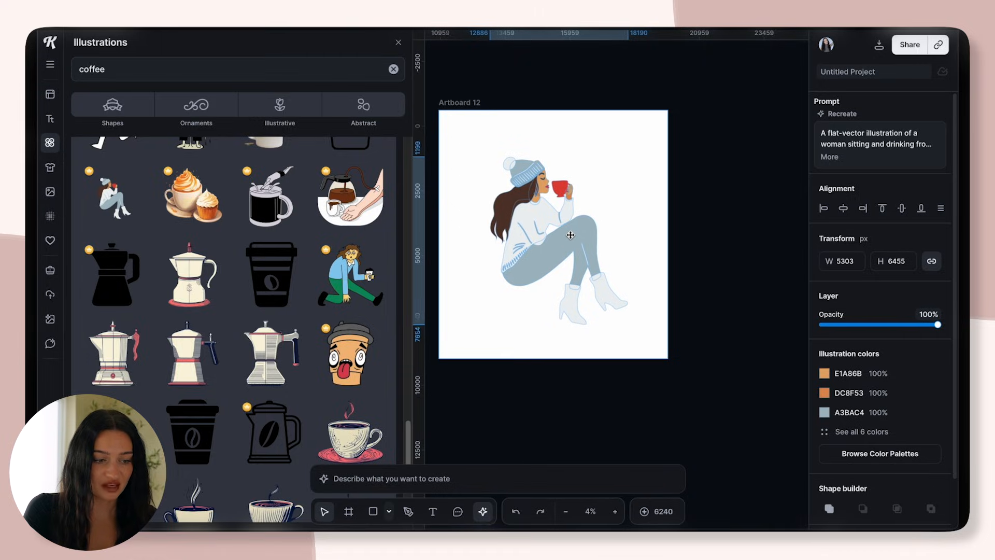
{"action": "left_click", "coordinate": [695, 269]}
Generate a Smartboard from Artboard 12 showing two girls drinking coffee together at a cafe, keeping the style the same
{"action": "left_click", "coordinate": [480, 104]}
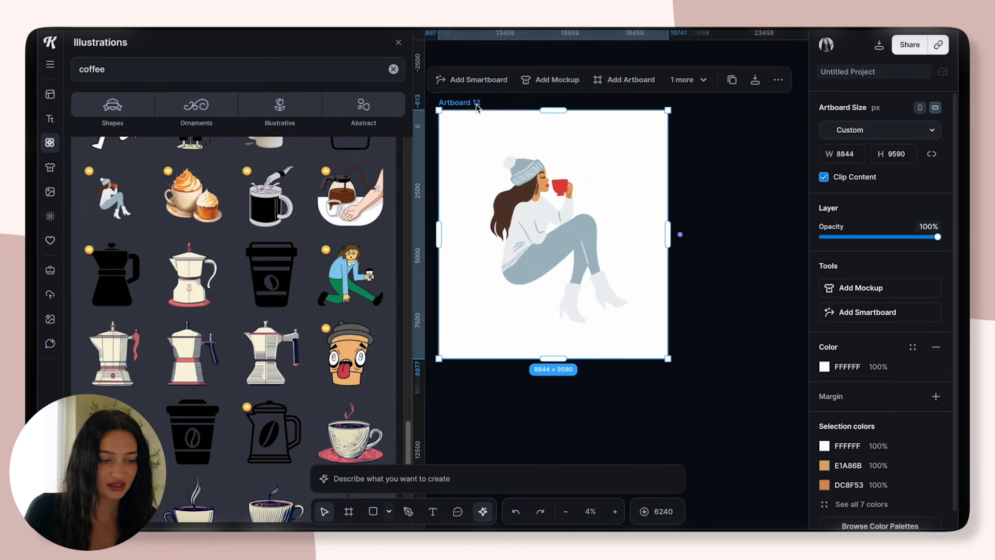
{"action": "left_click", "coordinate": [479, 80]}
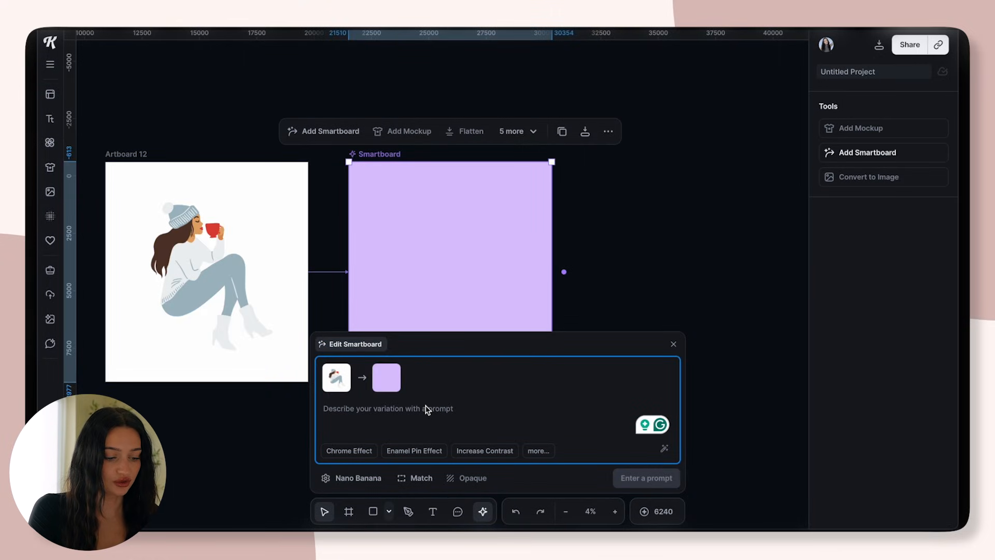
{"action": "type", "text": "two"}
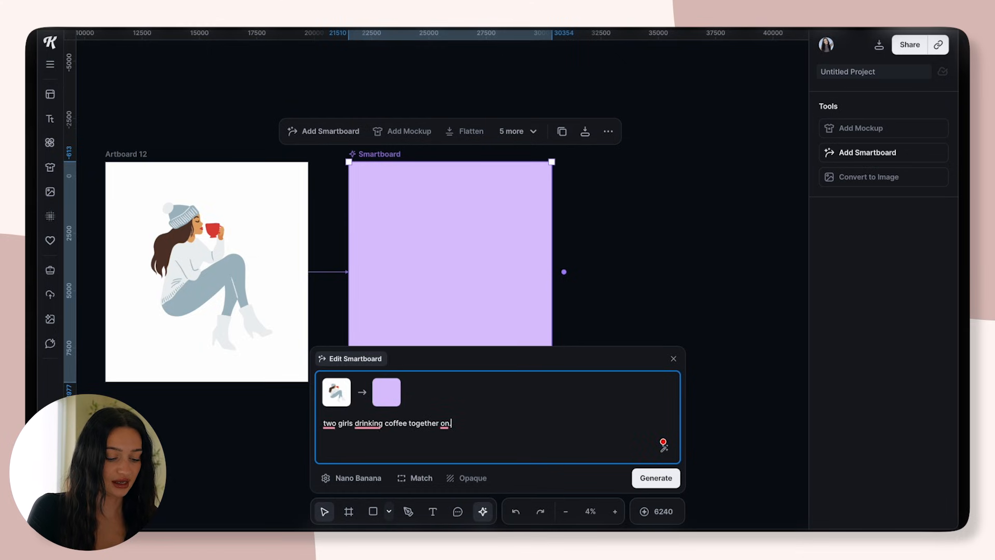
{"action": "type", "text": "a cafe, keep the style the"}
{"action": "key", "text": "Return"}
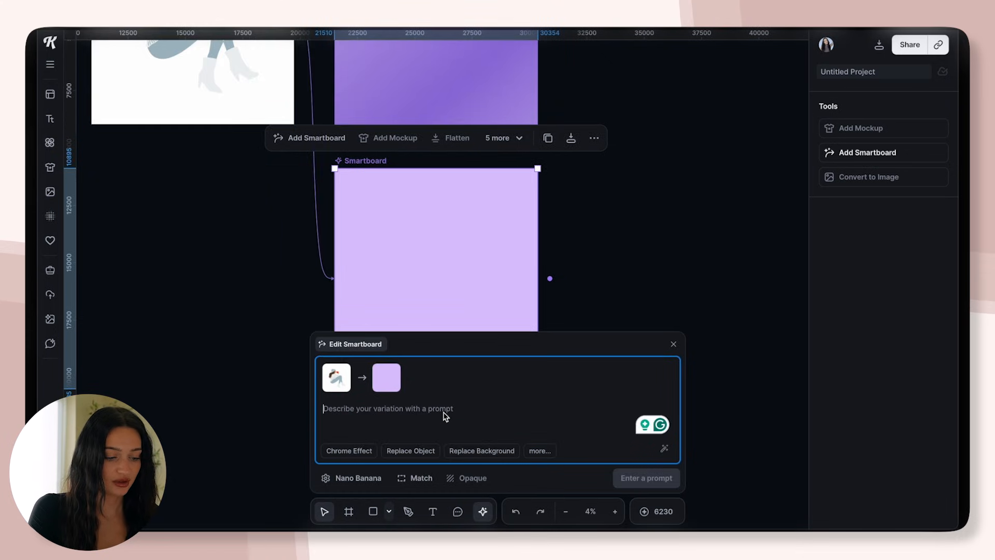
Generate a second Smartboard from Artboard 12 that keeps the style the same but has the girl walking a dog
{"action": "type", "text": "keep the s"}
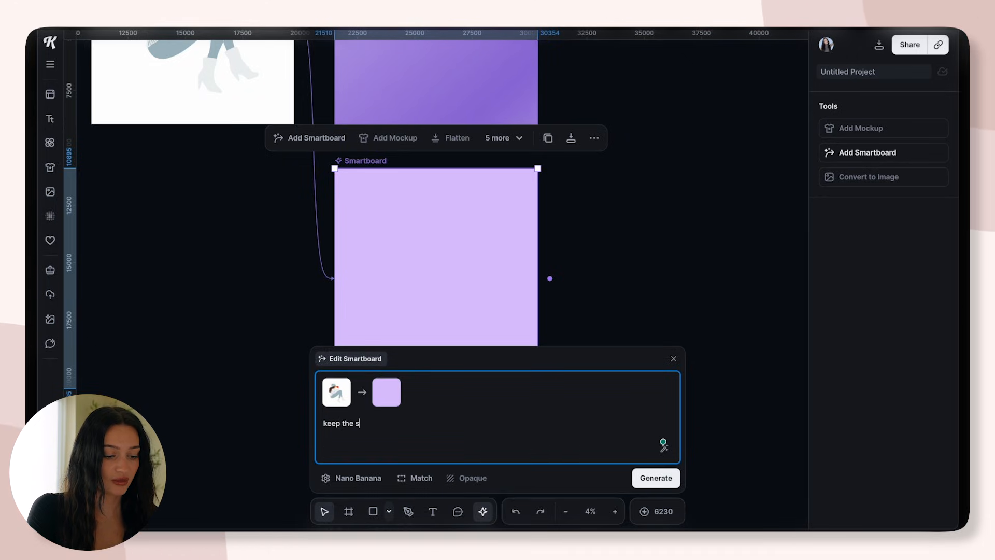
{"action": "type", "text": "tyle the same but "}
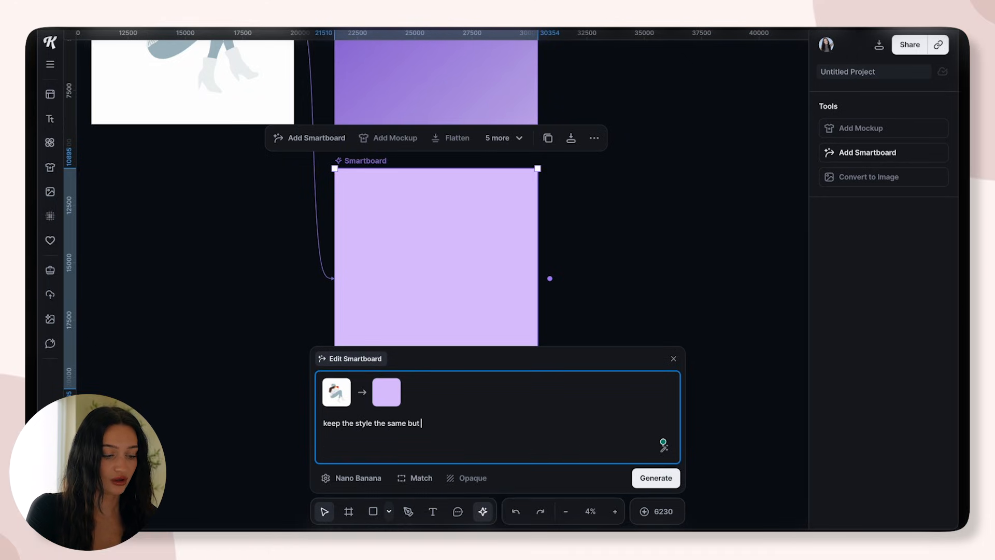
{"action": "type", "text": "have the girl walking a do"}
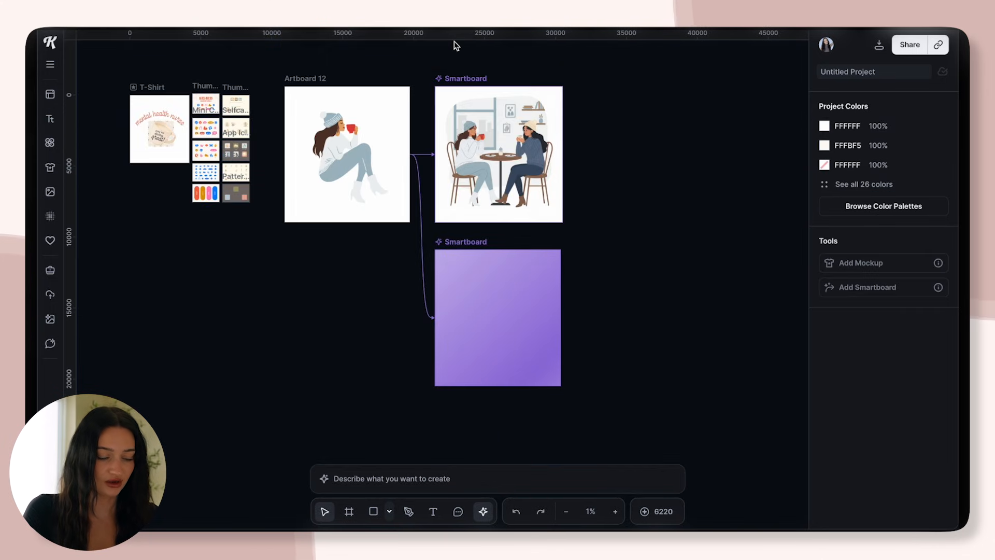
{"action": "left_click", "coordinate": [348, 155]}
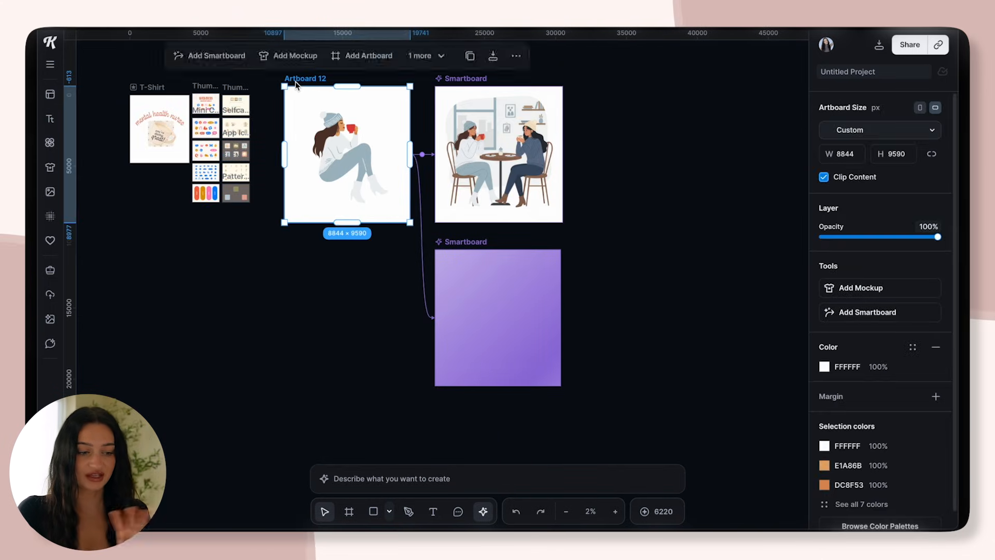
{"action": "left_click", "coordinate": [626, 326]}
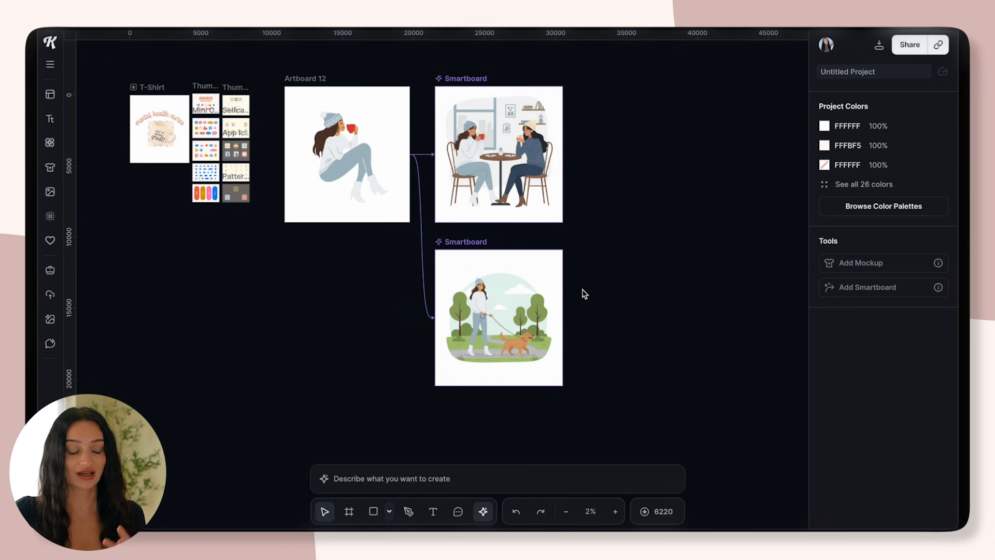
{"action": "scroll", "coordinate": [558, 180], "scroll_direction": "up", "scroll_amount": 5}
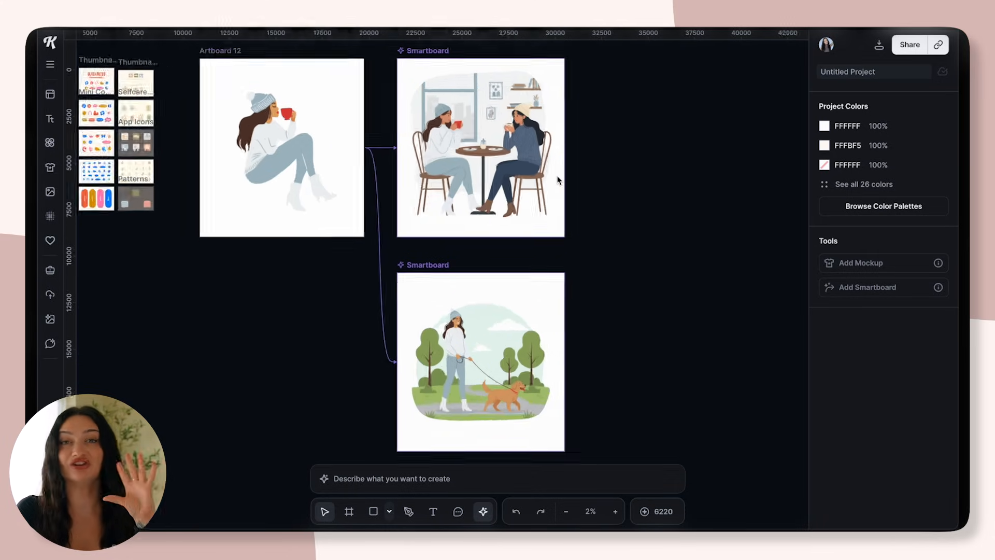
{"action": "scroll", "coordinate": [555, 178], "scroll_direction": "down", "scroll_amount": 4}
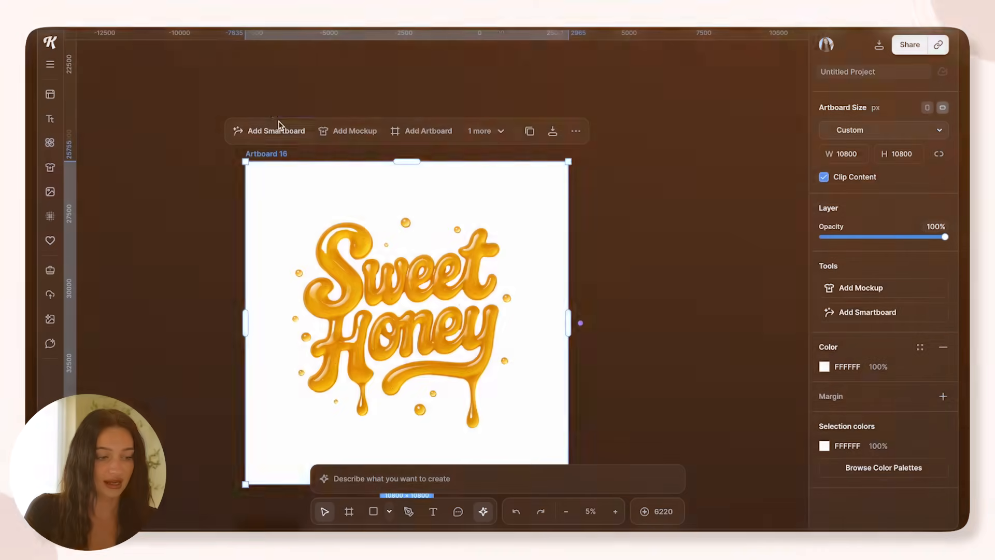
Generate a Smartboard from the Sweet Honey artboard that changes the text to "cupids social club" and makes it pink
{"action": "left_click", "coordinate": [278, 127]}
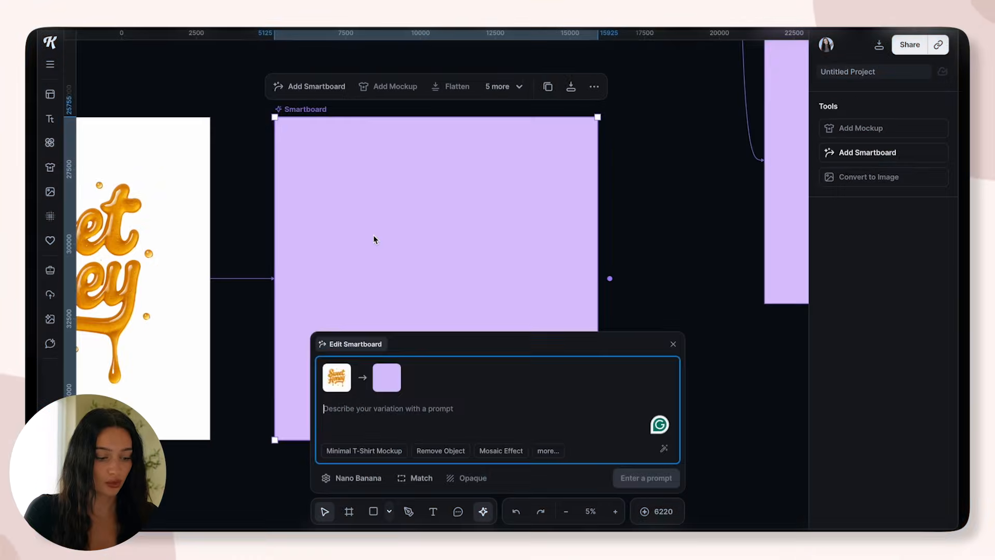
{"action": "type", "text": "change the text to cupids social club and make it"}
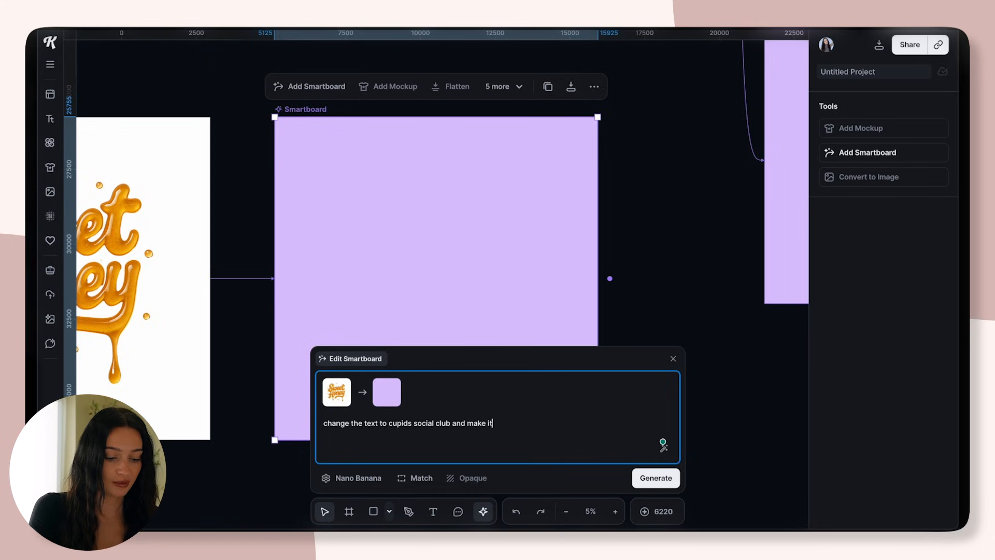
{"action": "type", "text": "nk"}
{"action": "key", "text": "Return"}
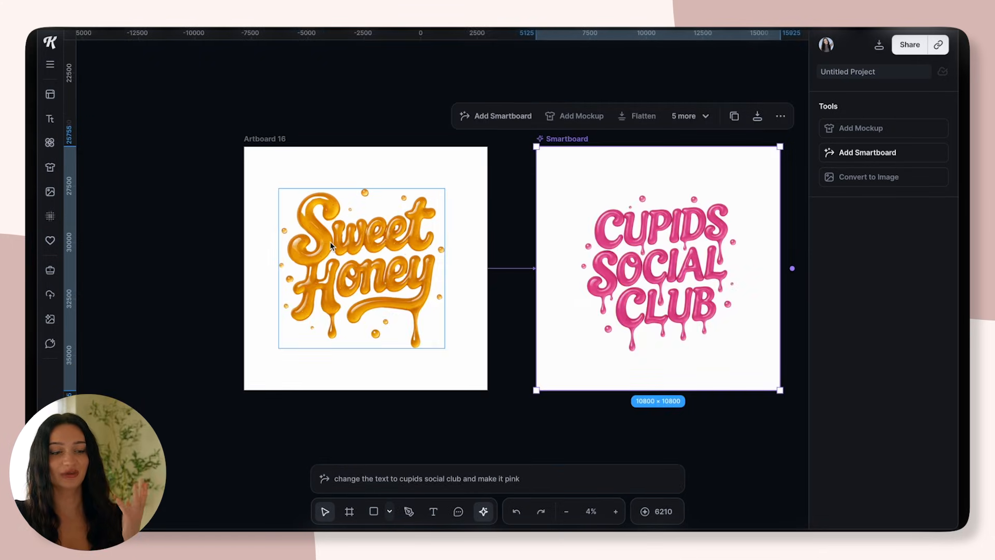
{"action": "scroll", "coordinate": [482, 252], "scroll_direction": "down", "scroll_amount": 5}
{"action": "scroll", "coordinate": [510, 269], "scroll_direction": "up", "scroll_amount": 4}
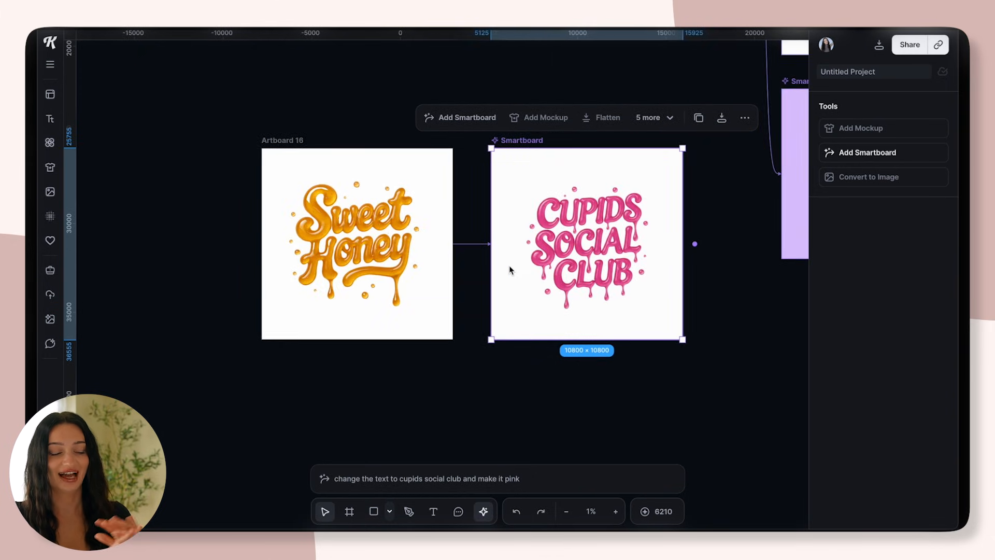